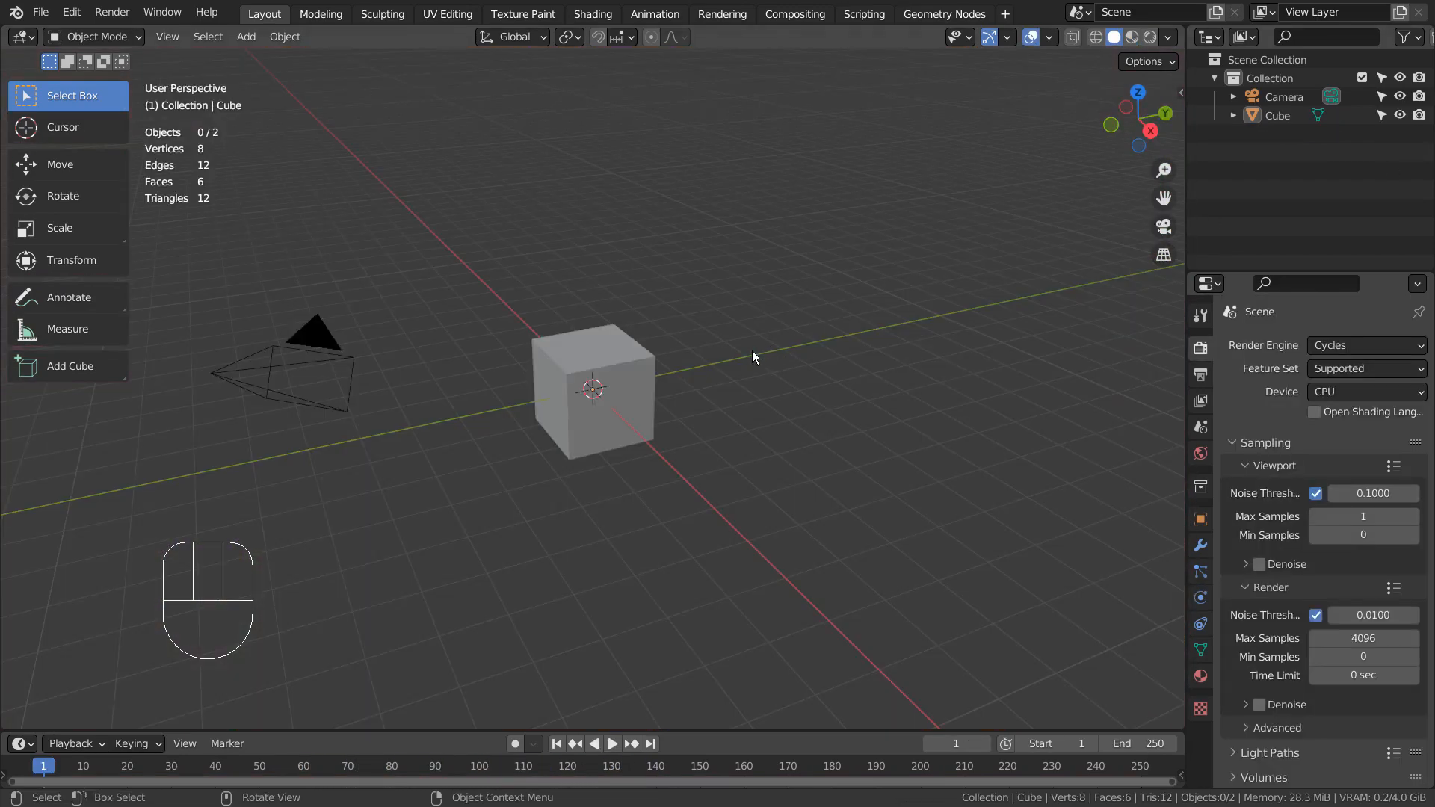
- Add a Simple Star mesh from the extra mesh objects to the scene
key(shift+a)
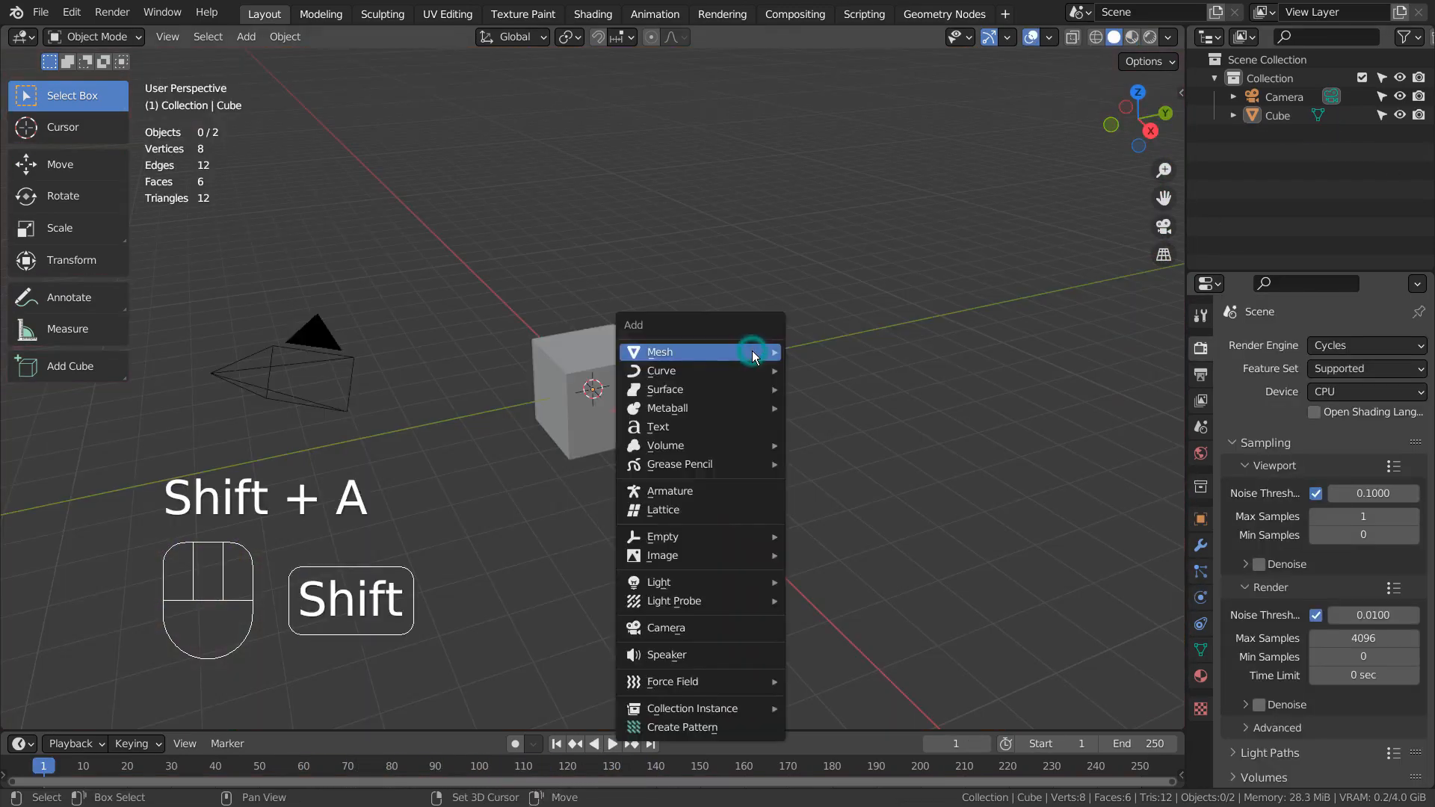
mouse_move(751, 352)
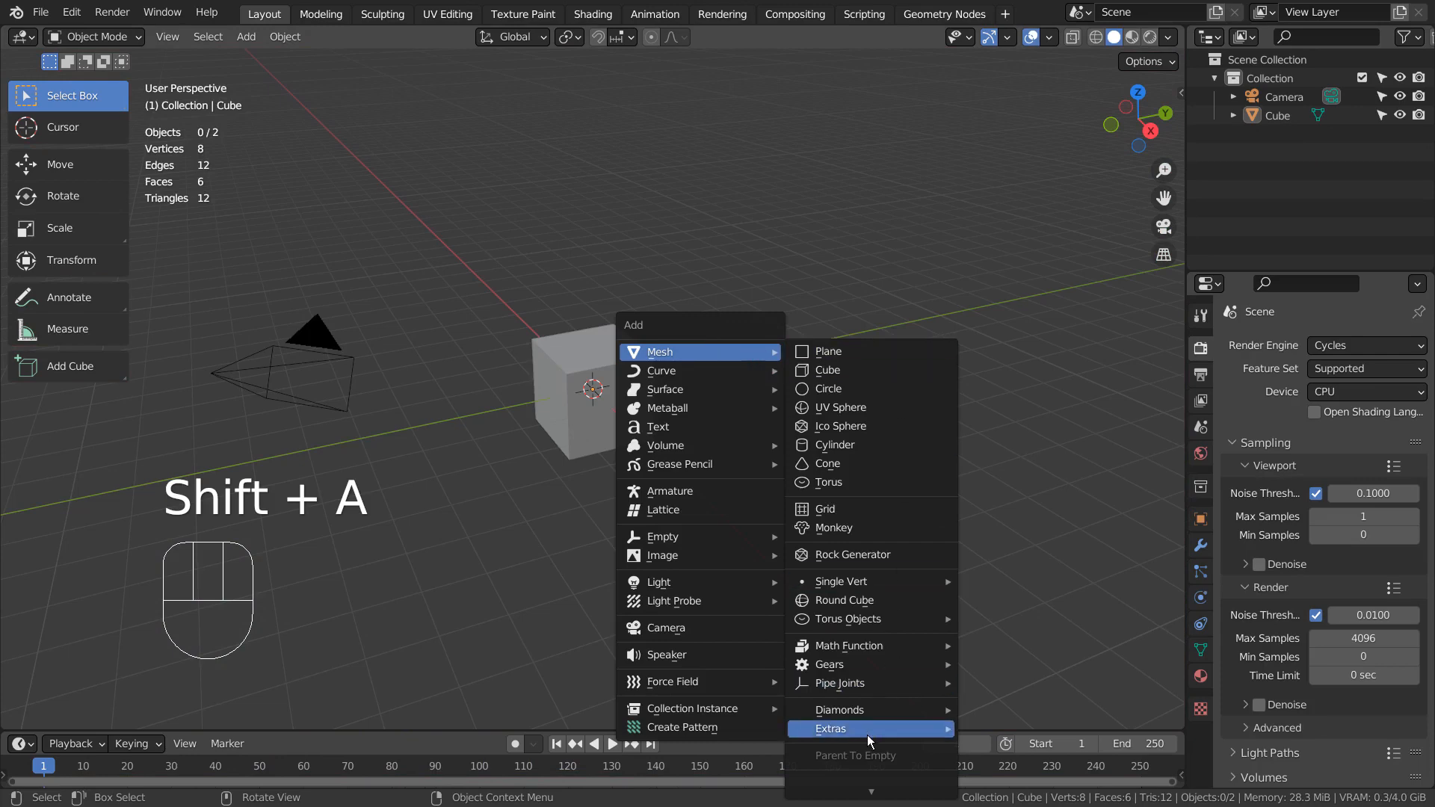
mouse_move(866, 731)
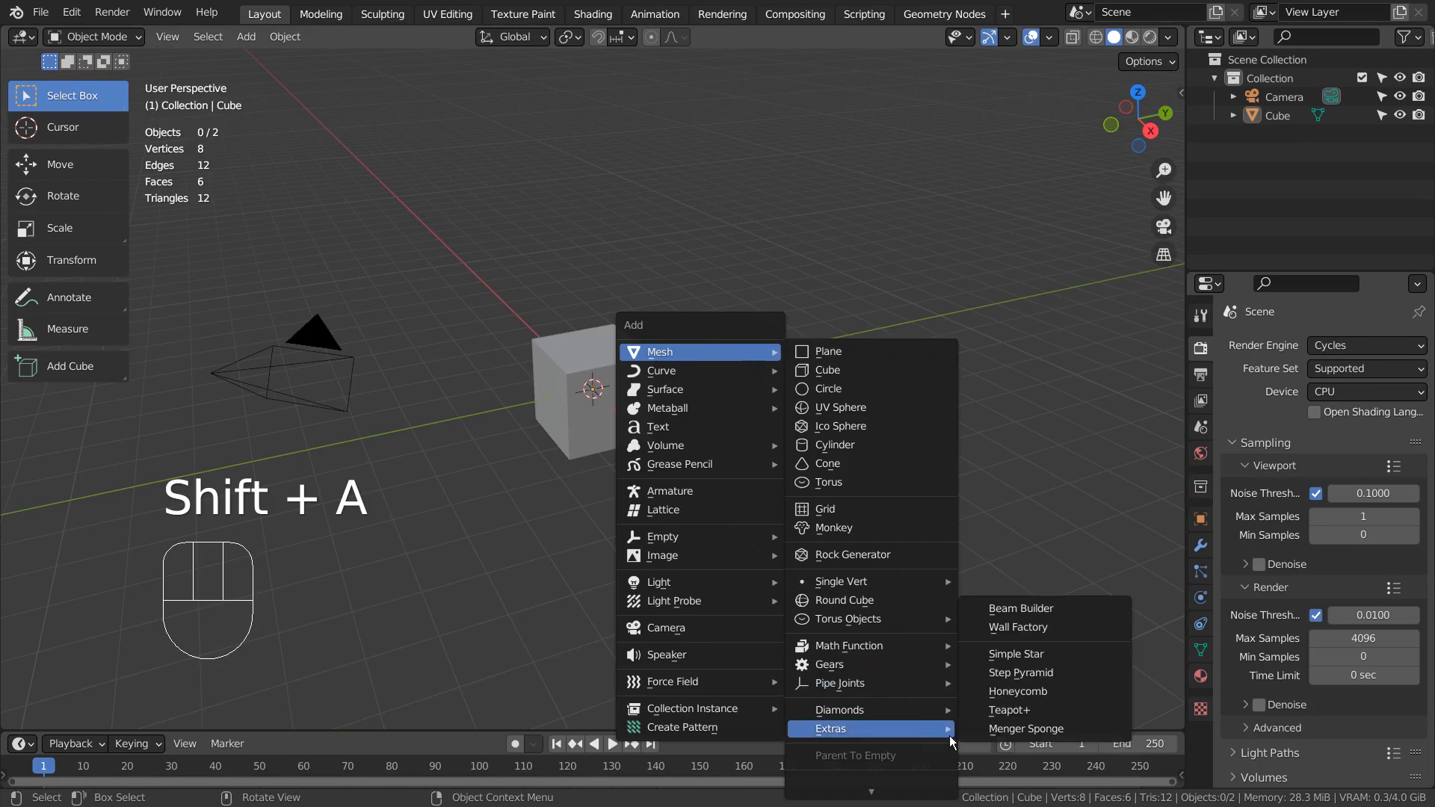
click(1082, 657)
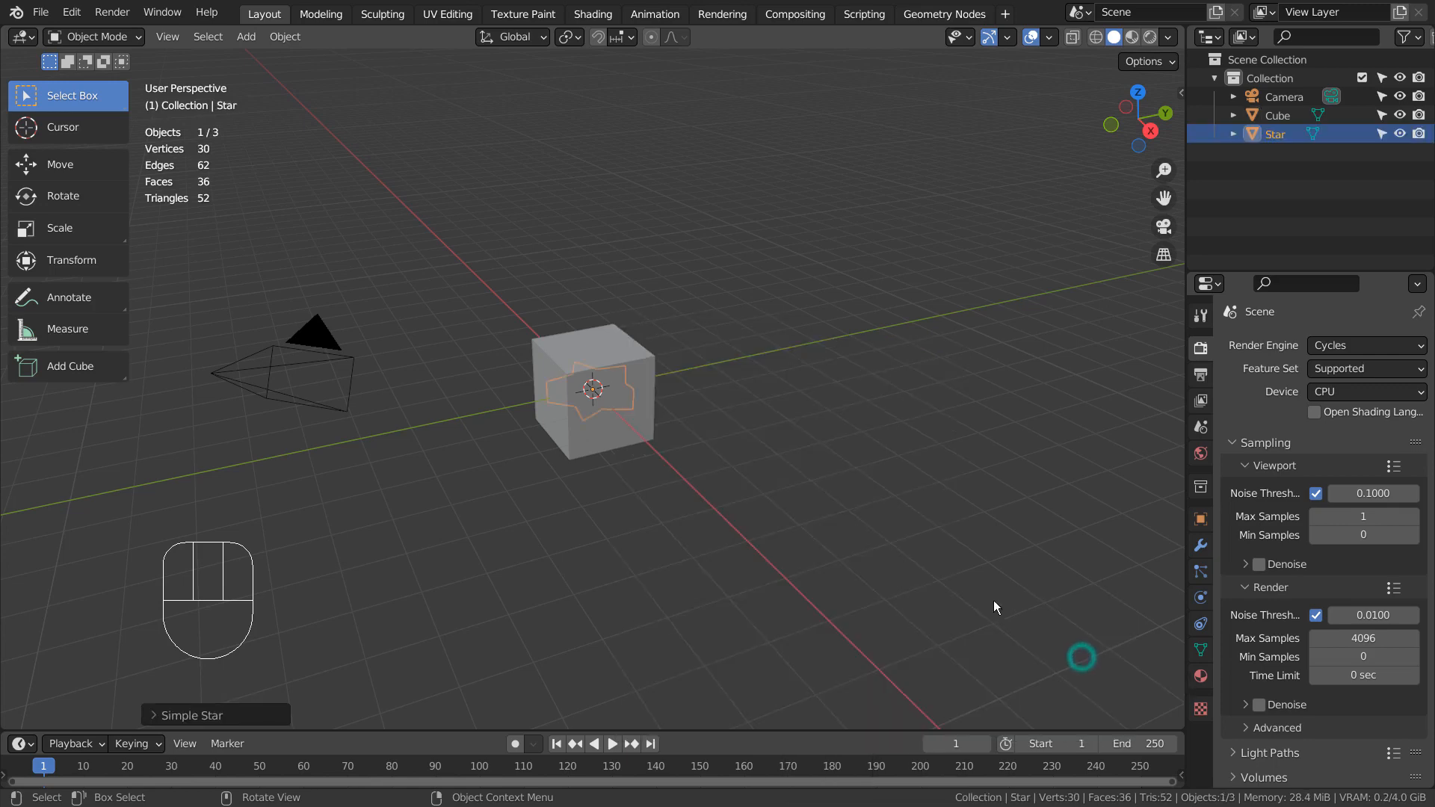
- Hide the default cube that encloses the star
click(650, 374)
key(h)
scroll(650, 373, up, 6)
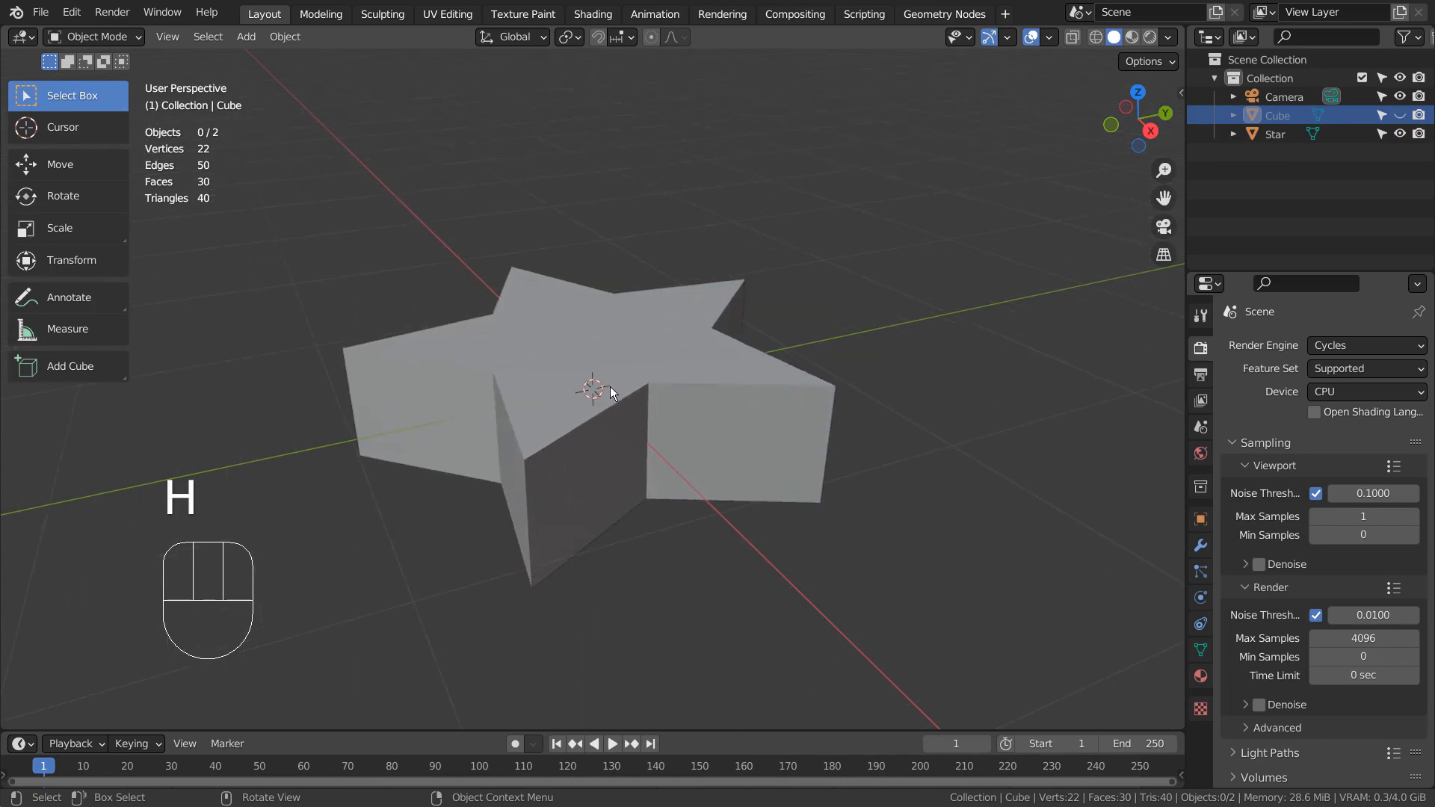
- Create a new material on the star and set its surface shader to Emission
middle_drag(611, 392, 692, 439)
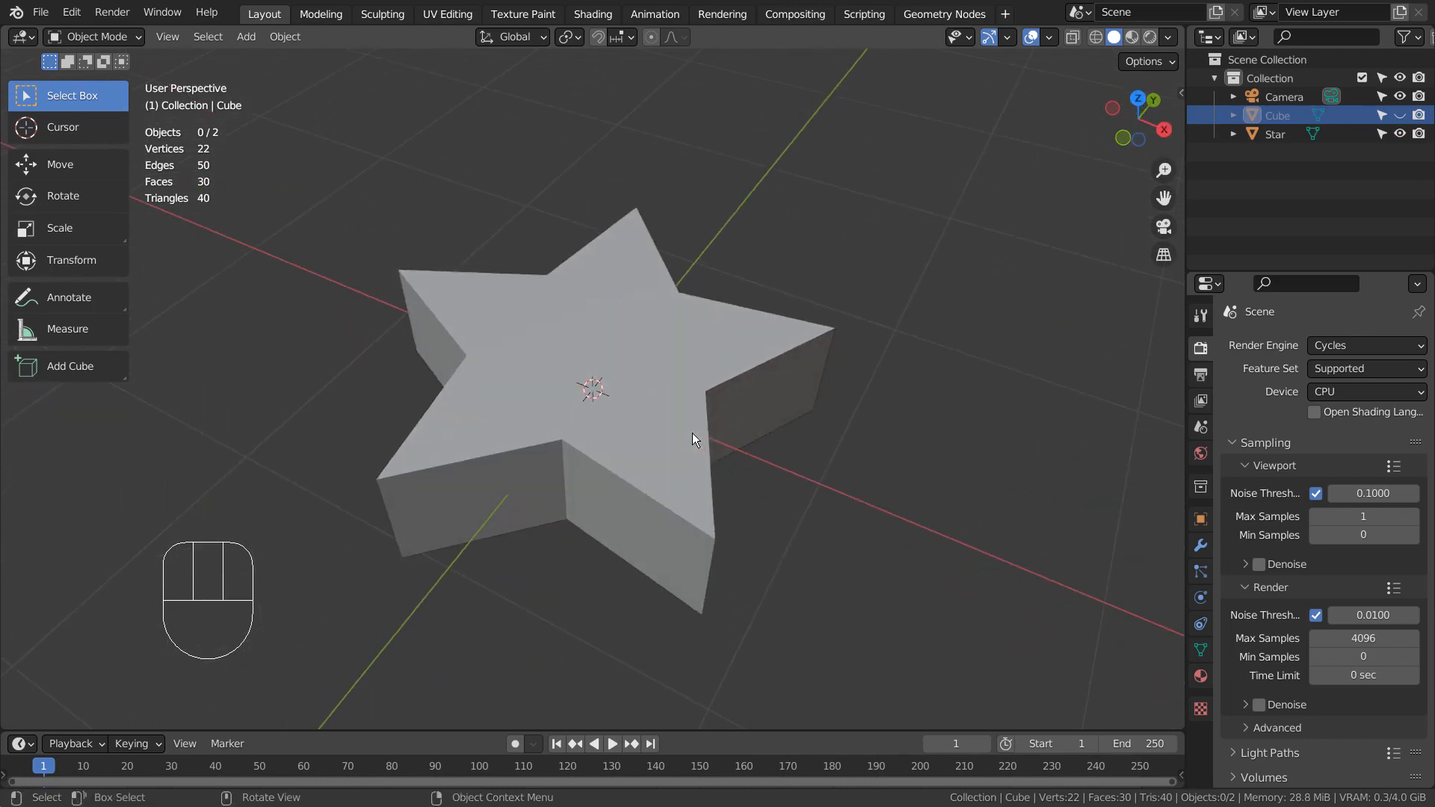
click(625, 396)
click(1206, 675)
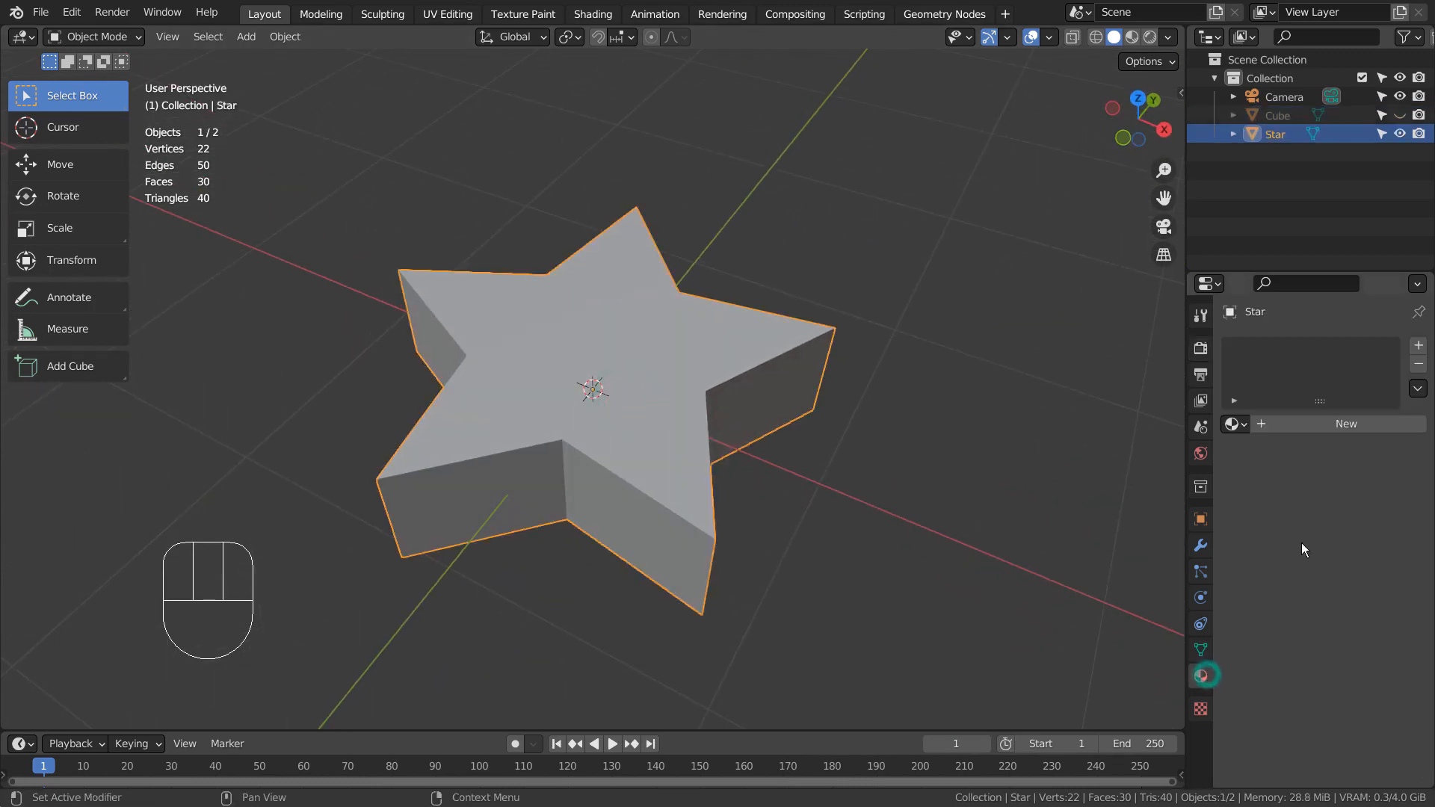
click(1311, 428)
click(1326, 507)
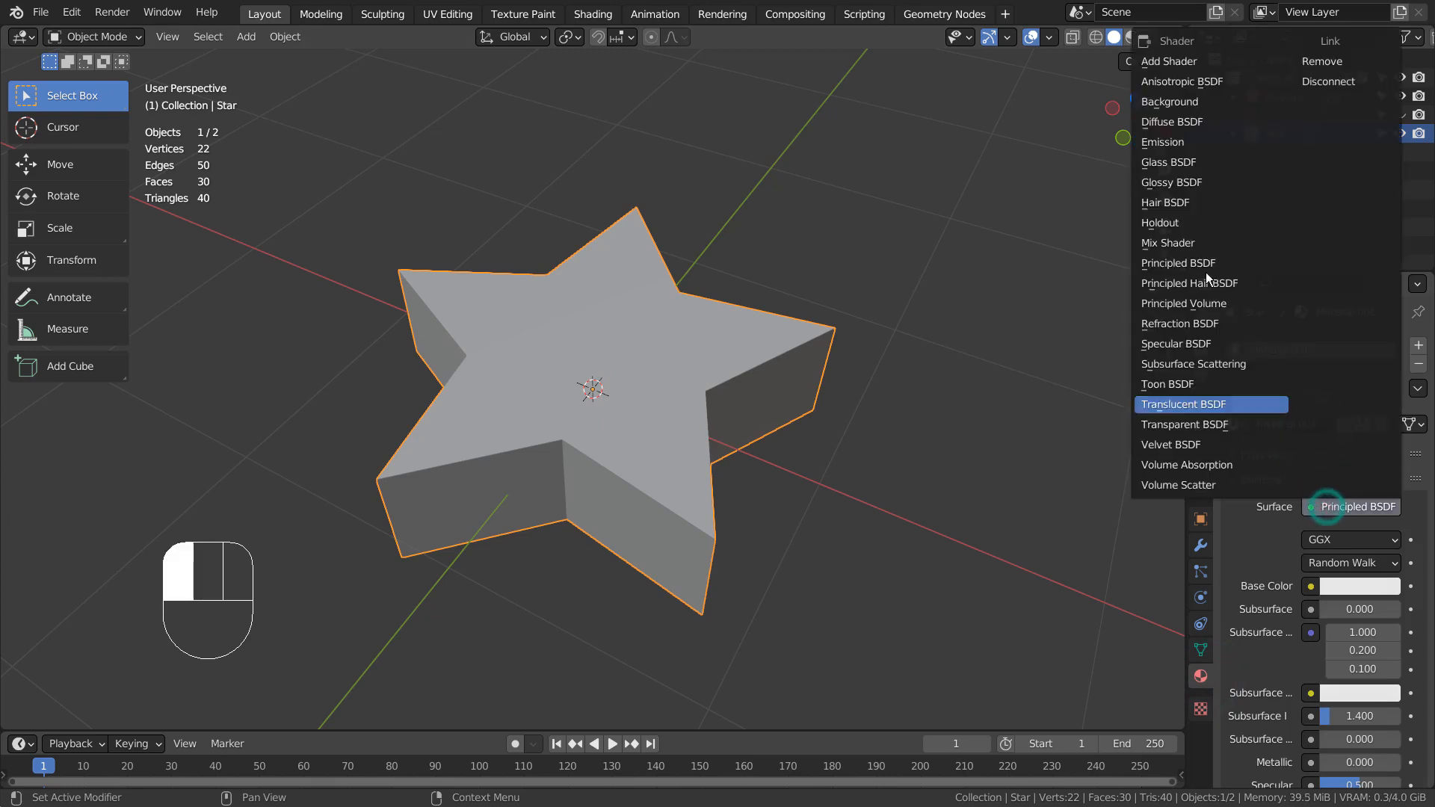
click(1188, 144)
- Switch the render engine to Eevee and enable Bloom
click(1198, 350)
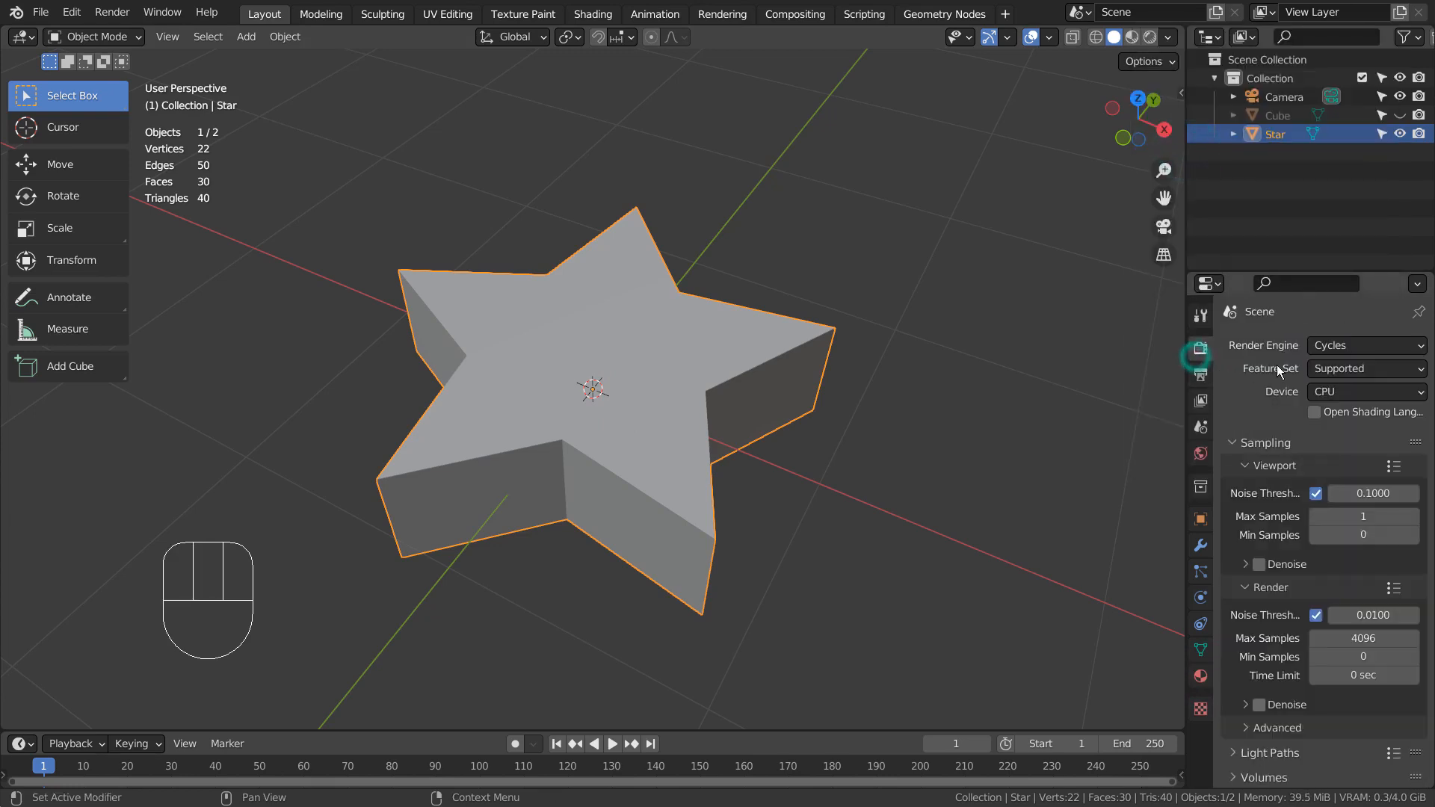
click(1368, 345)
click(1337, 365)
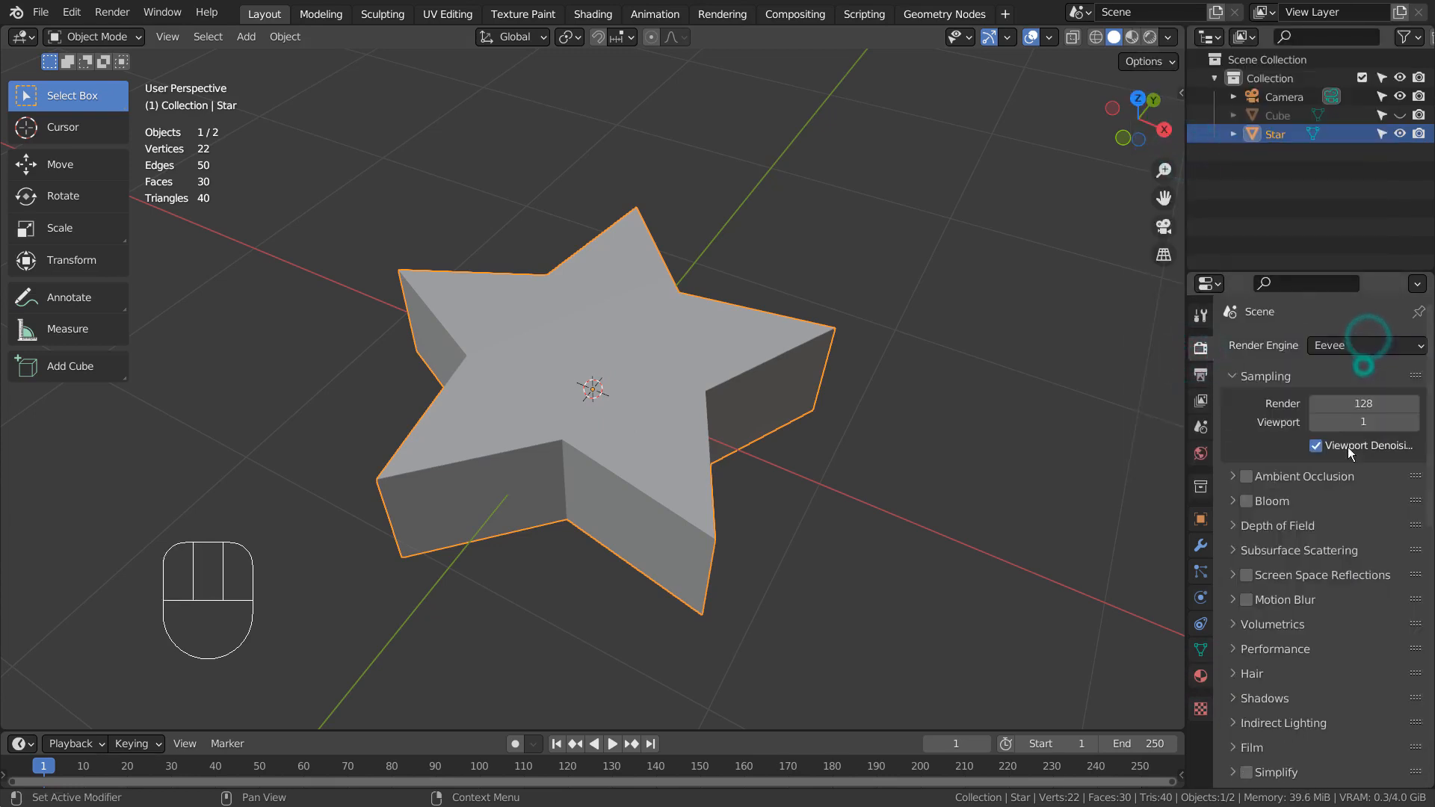
click(1245, 501)
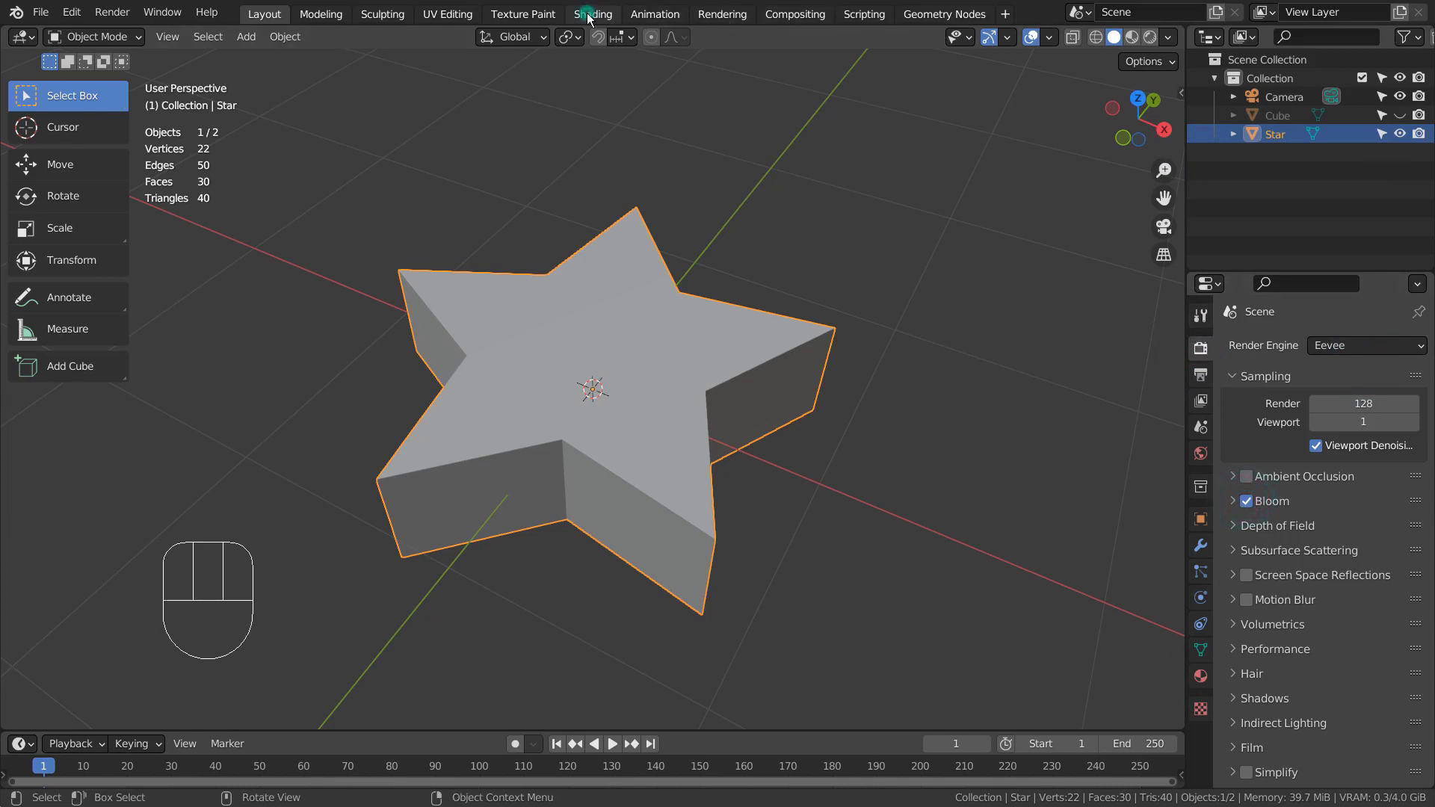
- Add a ColorRamp node before the Emission node of the star's material in the Shading workspace
click(589, 14)
middle_drag(729, 562, 859, 686)
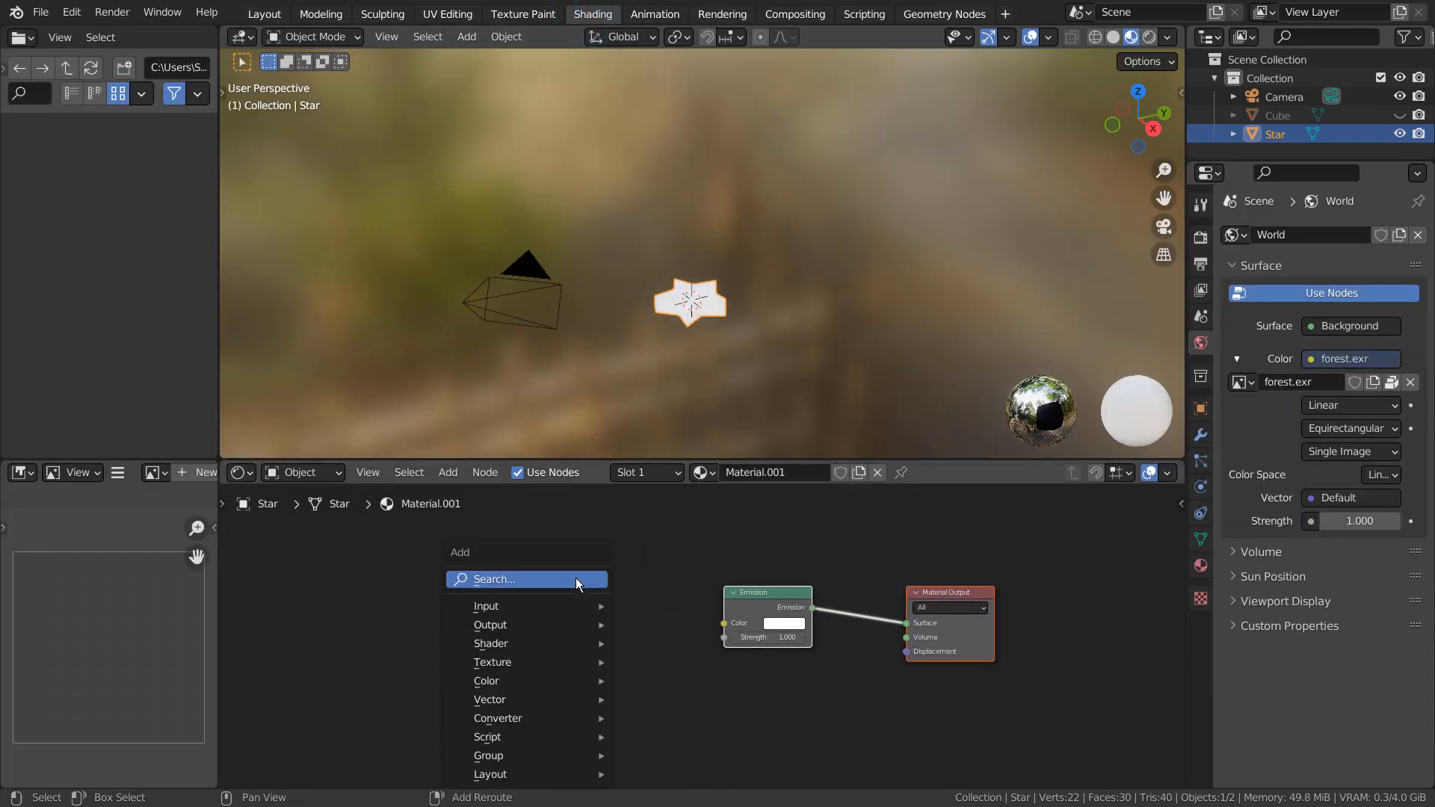
click(574, 579)
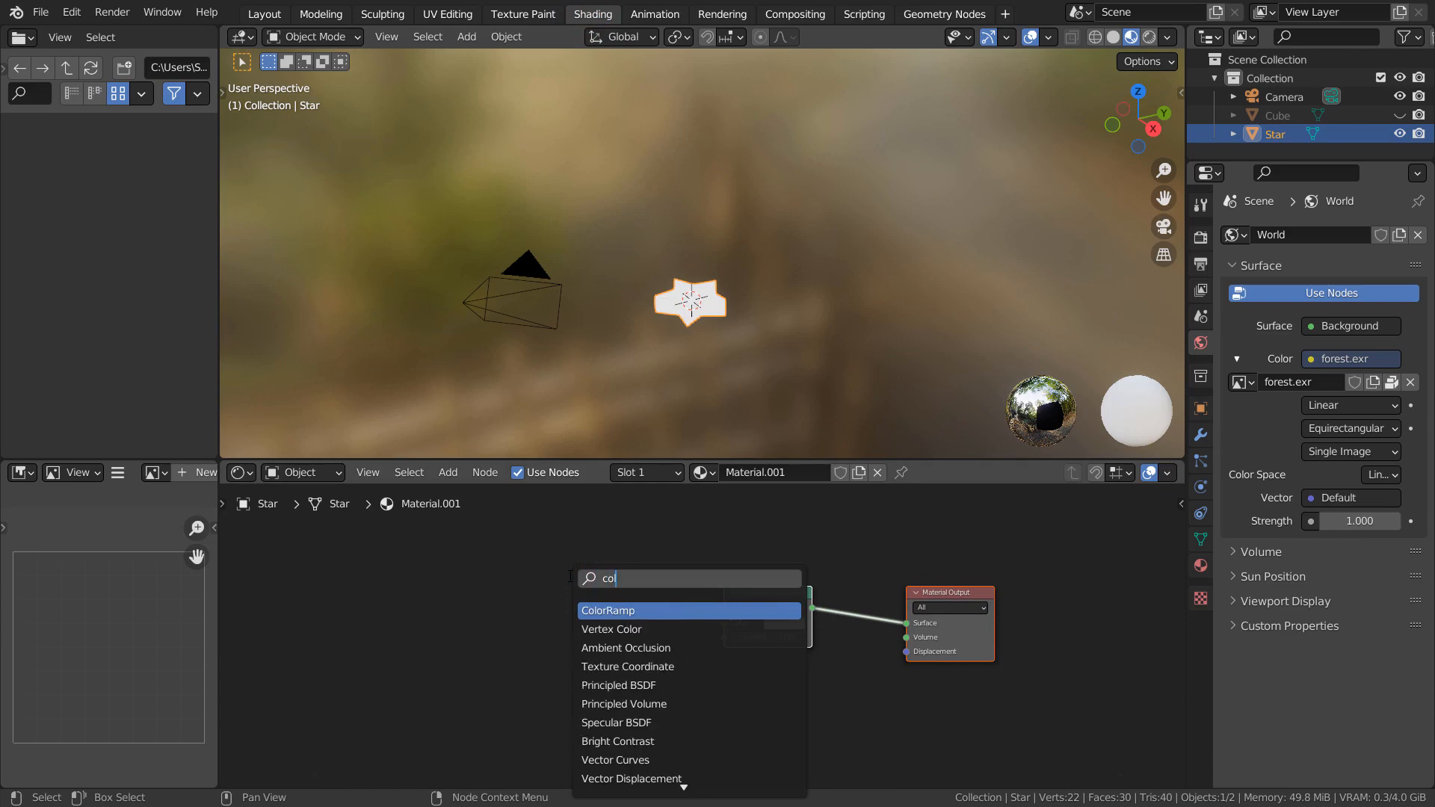
key(Return)
click(518, 590)
- Add an Object Info node before the ColorRamp and connect its Random output to the ramp's Fac input
key(shift+a)
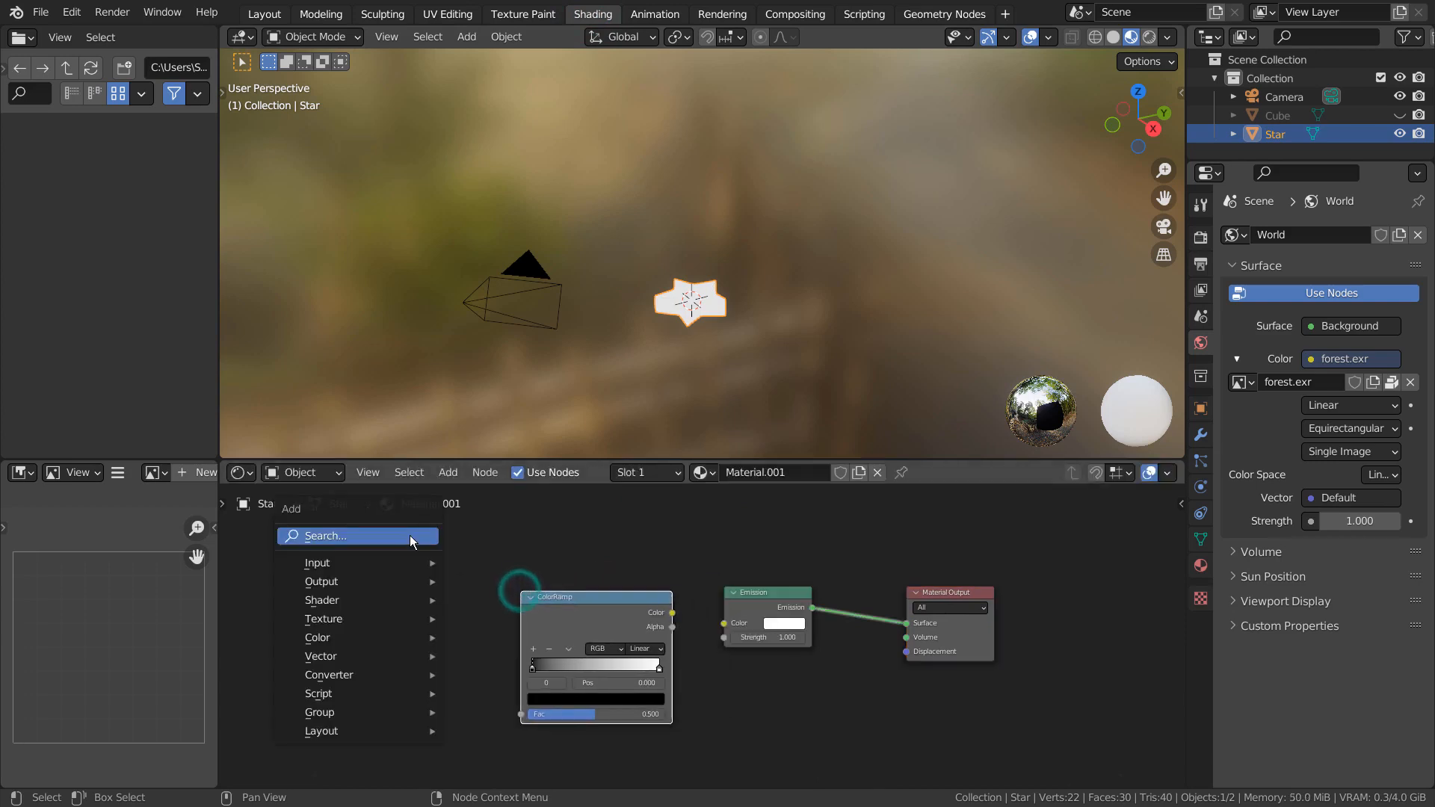
click(409, 535)
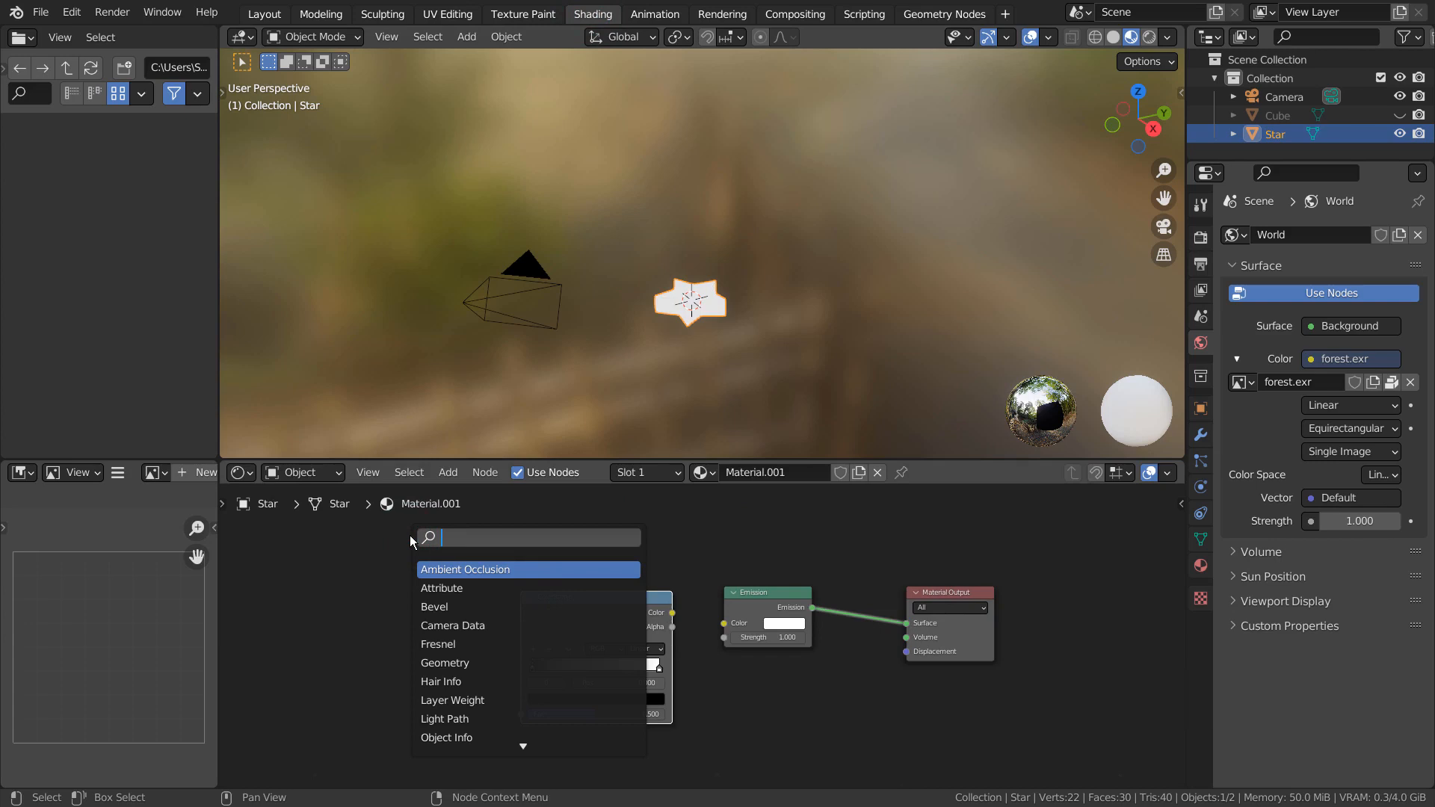
text(object)
key(Return)
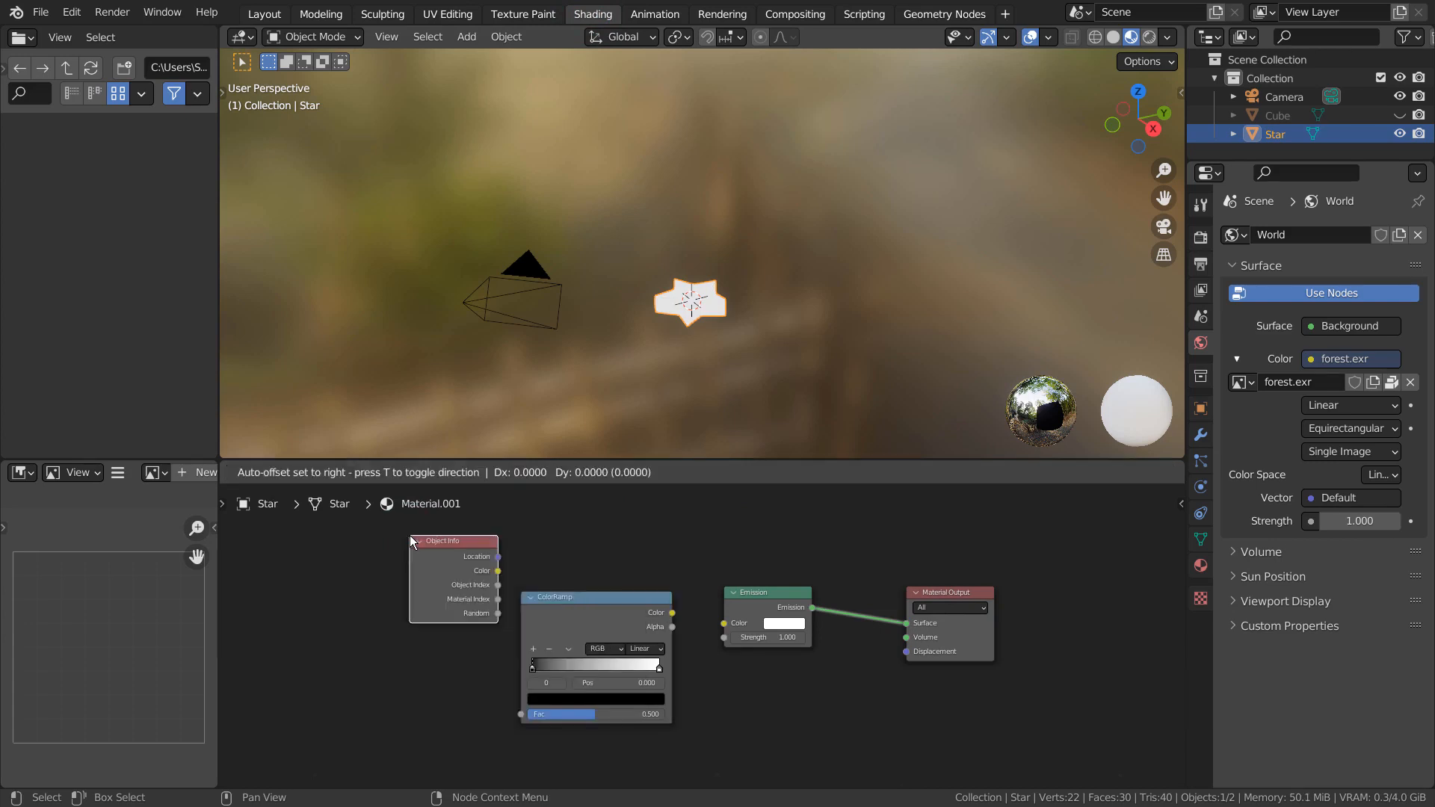
click(373, 595)
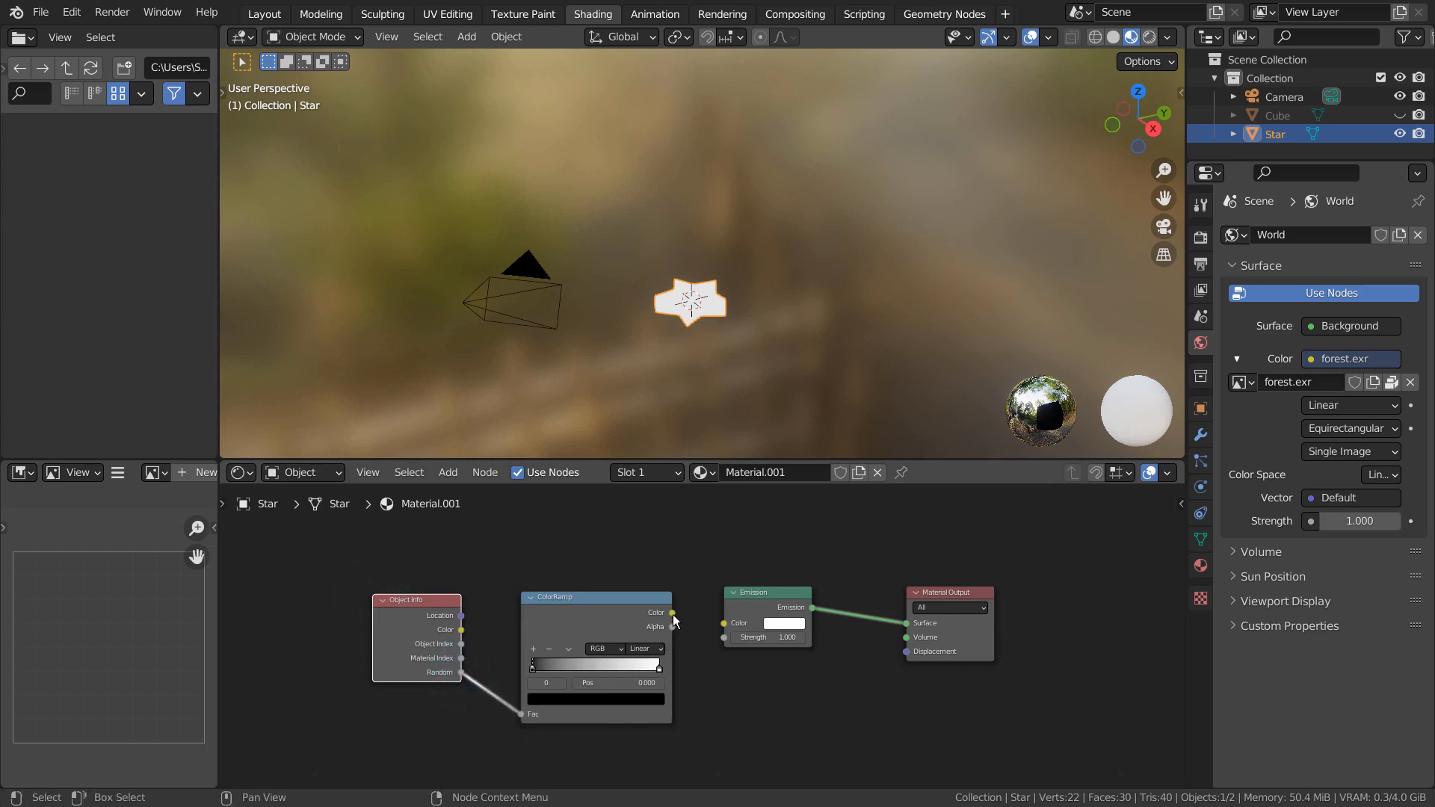
- Link the ColorRamp's Color to the Emission Color and make the ramp's first stop green and its last stop yellow
click(554, 698)
drag(634, 576, 635, 518)
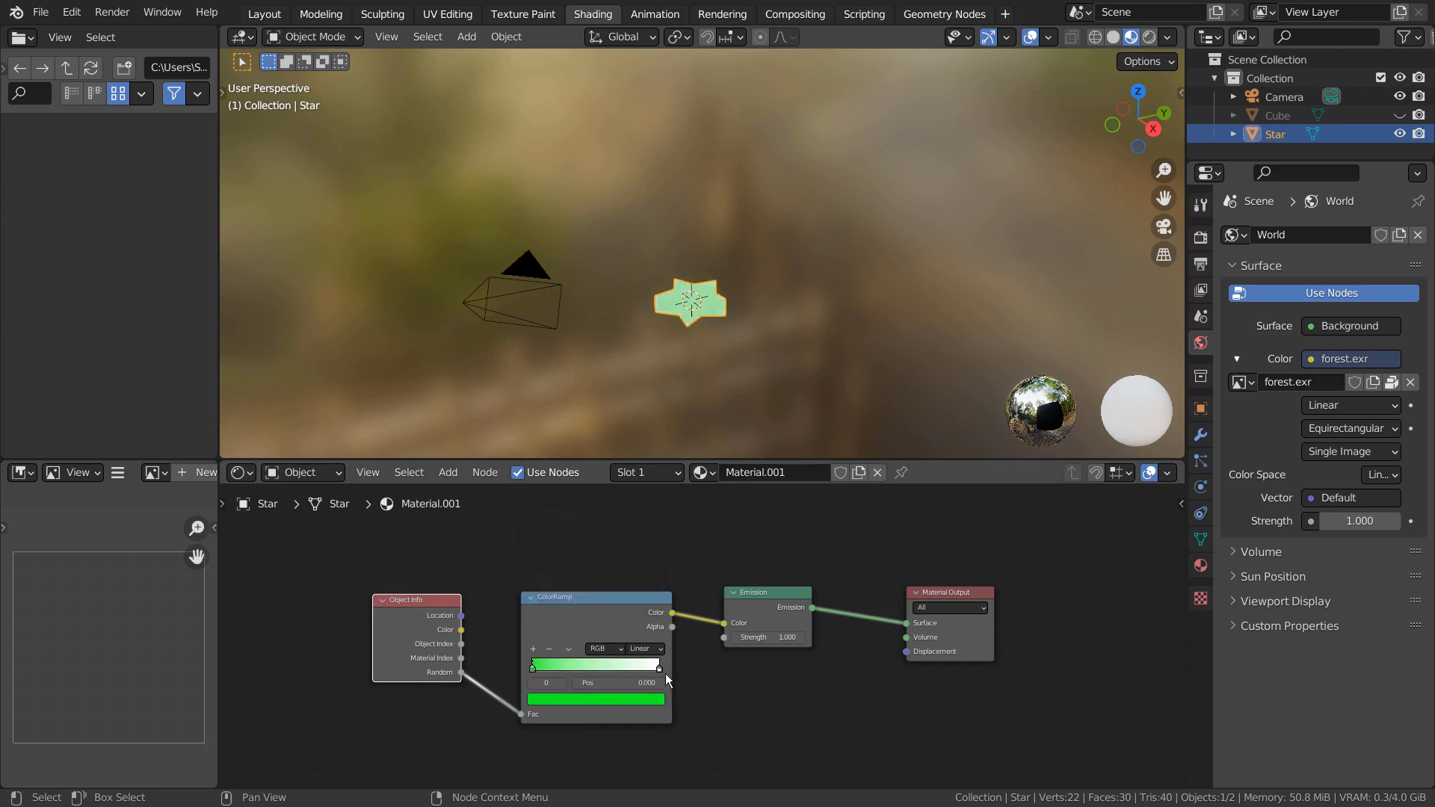
click(631, 701)
click(562, 590)
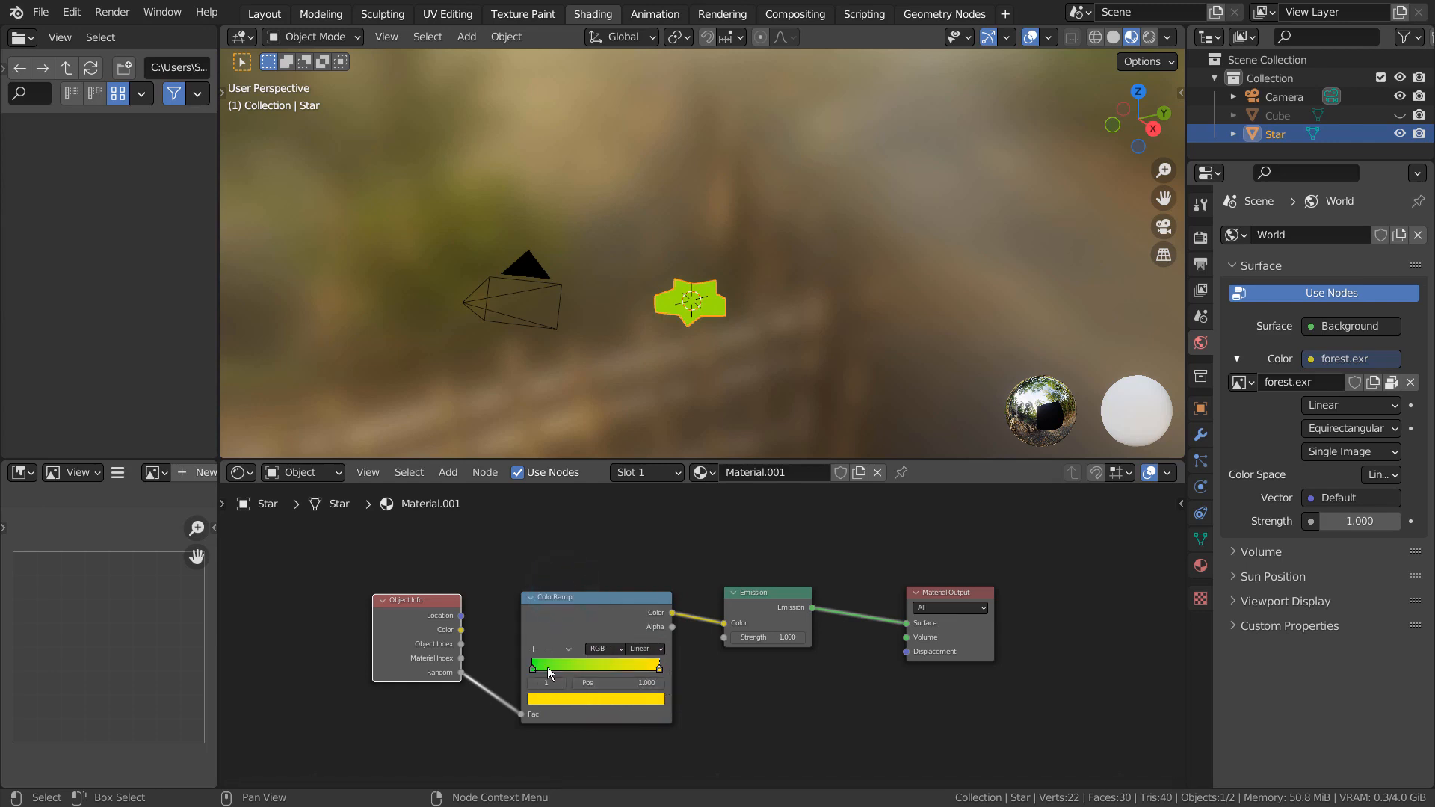
- Add a middle stop at position 0.500 on the ColorRamp and color it red
click(533, 648)
click(576, 698)
click(584, 601)
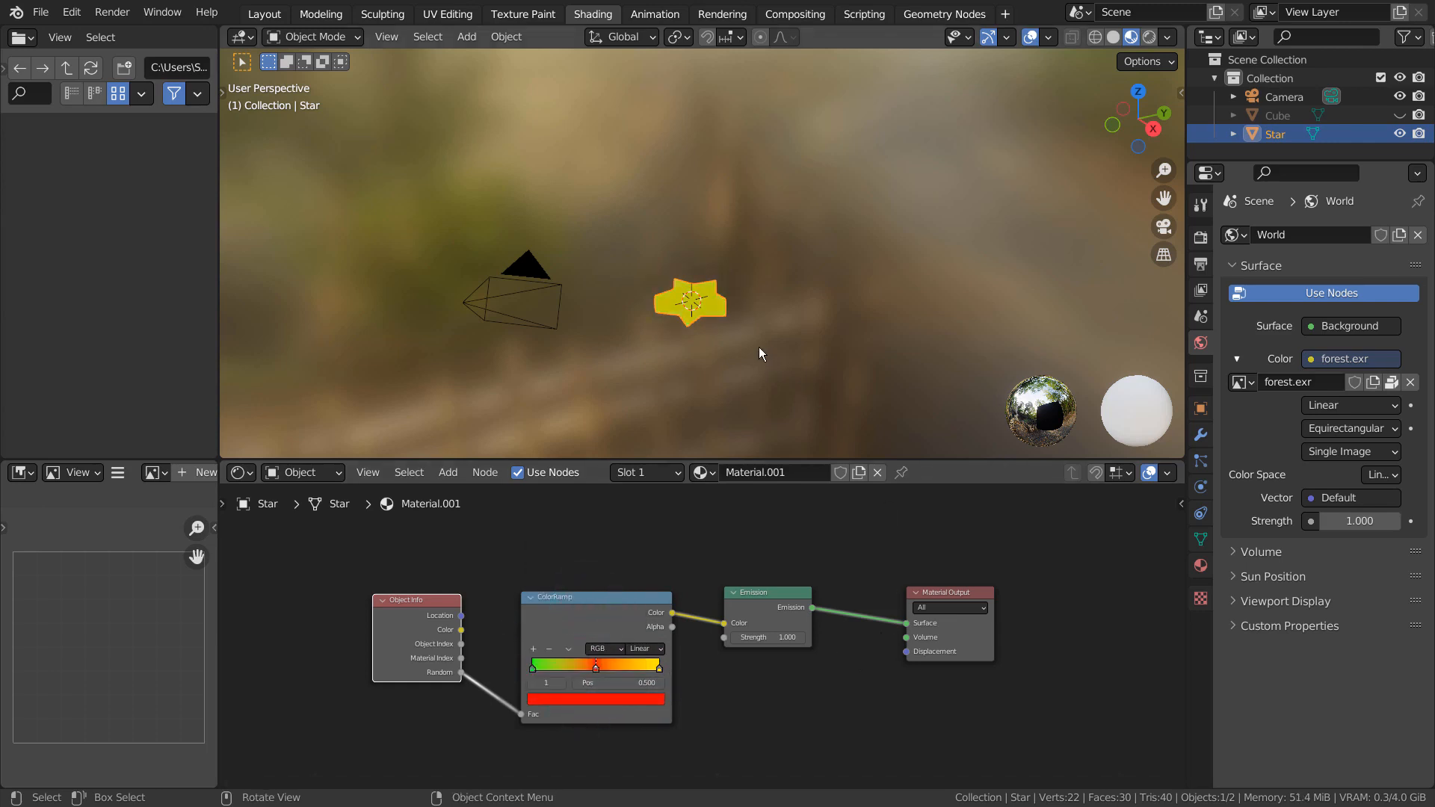
middle_drag(759, 347, 673, 225)
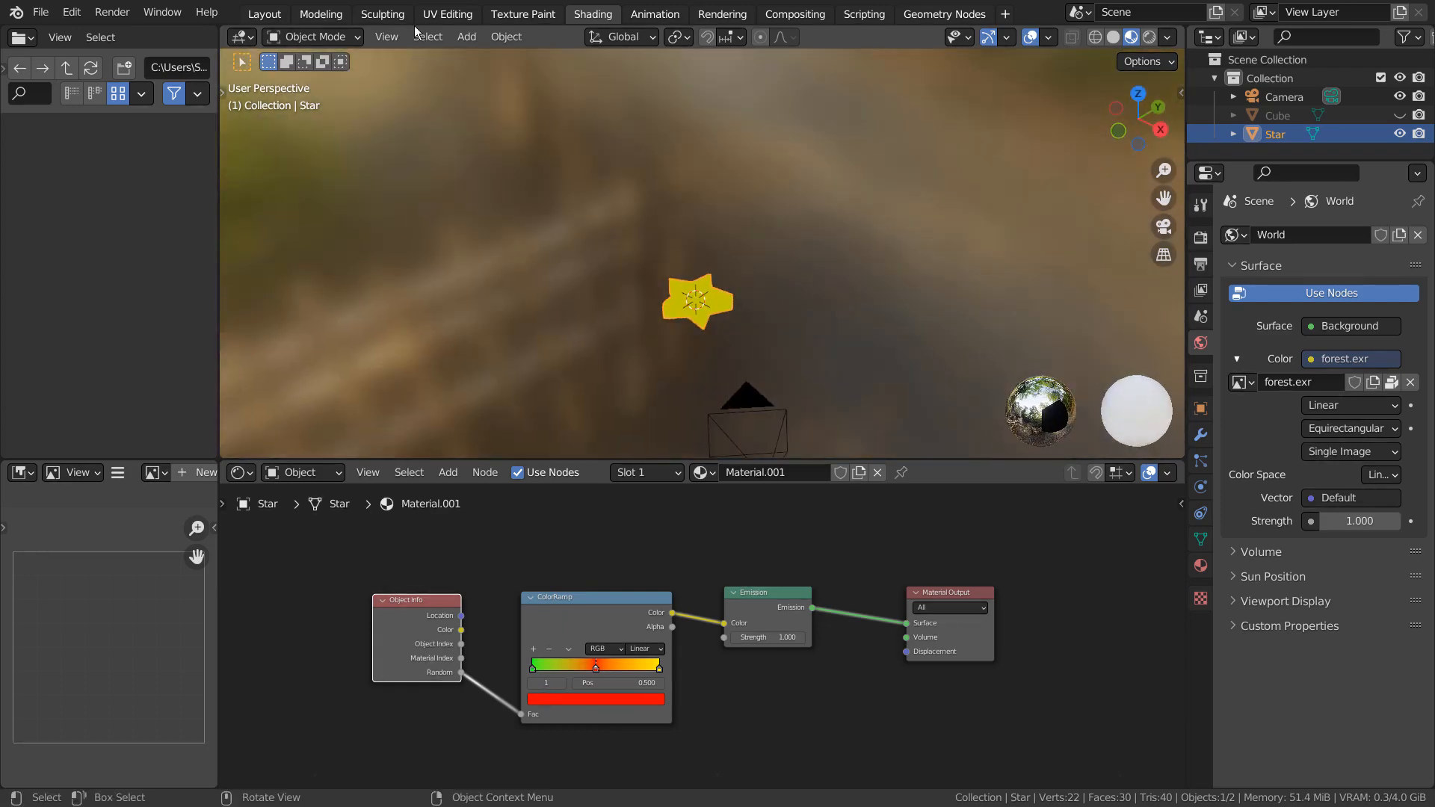
- Return to the Layout workspace and make the hidden cube visible again
click(265, 15)
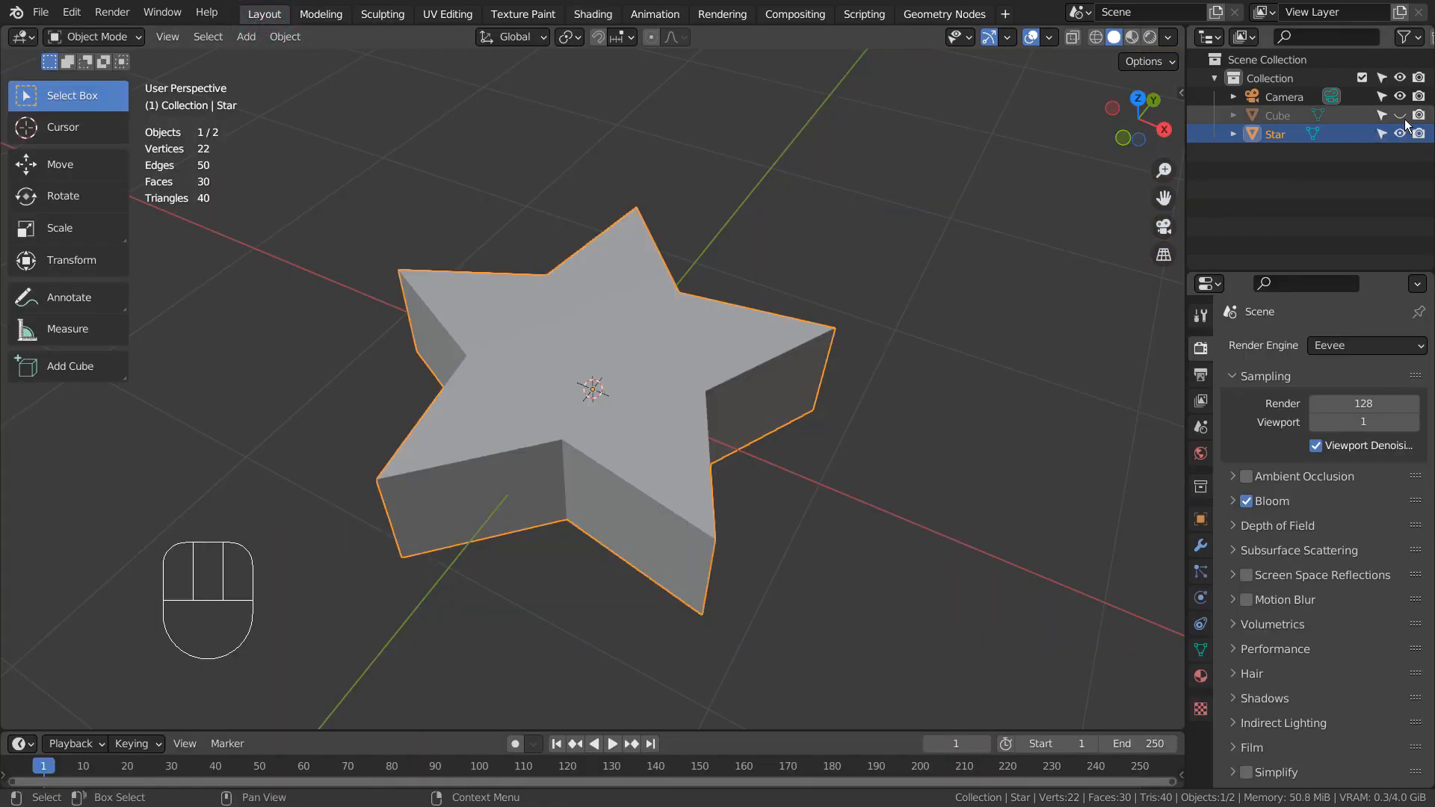
click(1402, 117)
scroll(863, 256, down, 4)
- Add a new emitter particle system to the cube
click(679, 335)
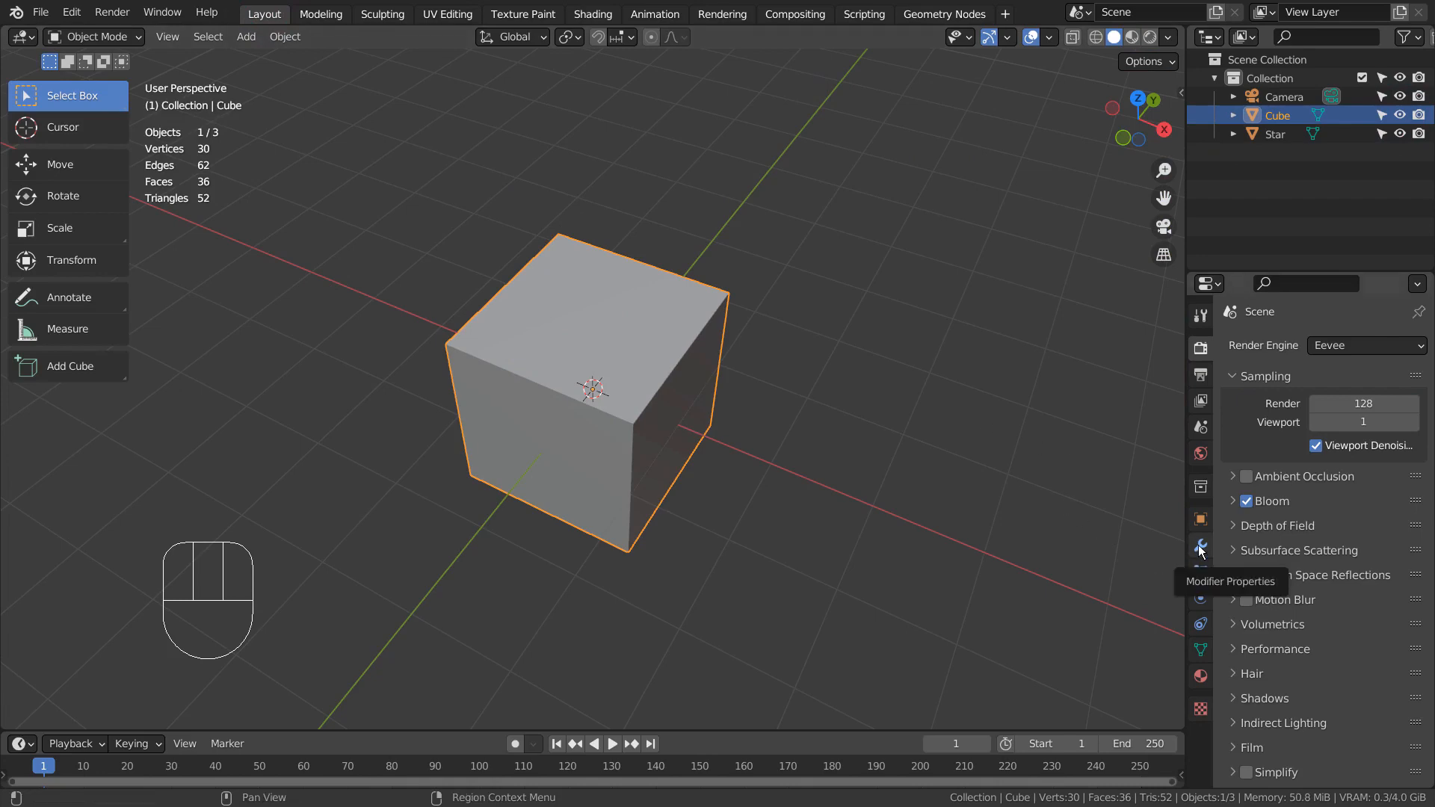
click(1201, 572)
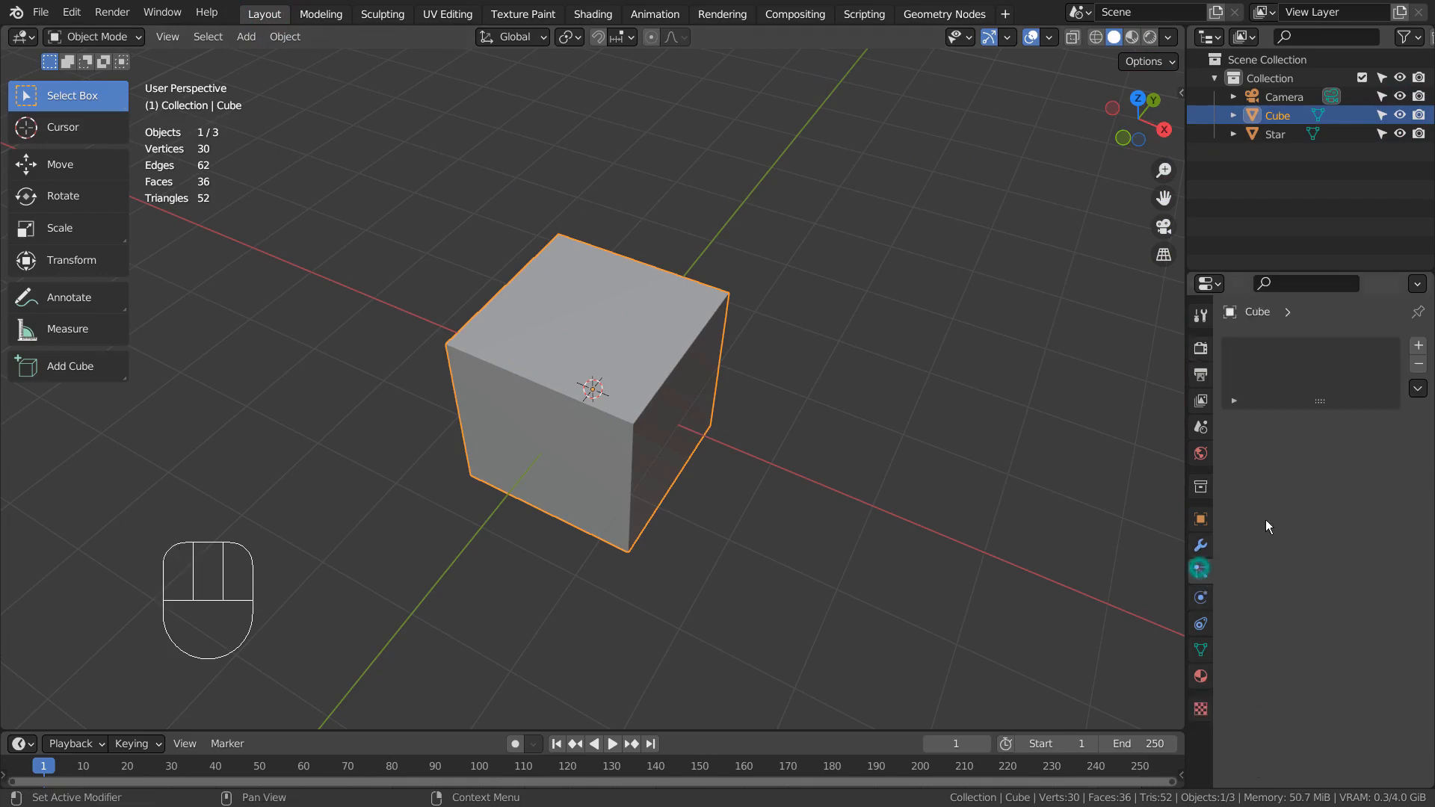
click(1418, 345)
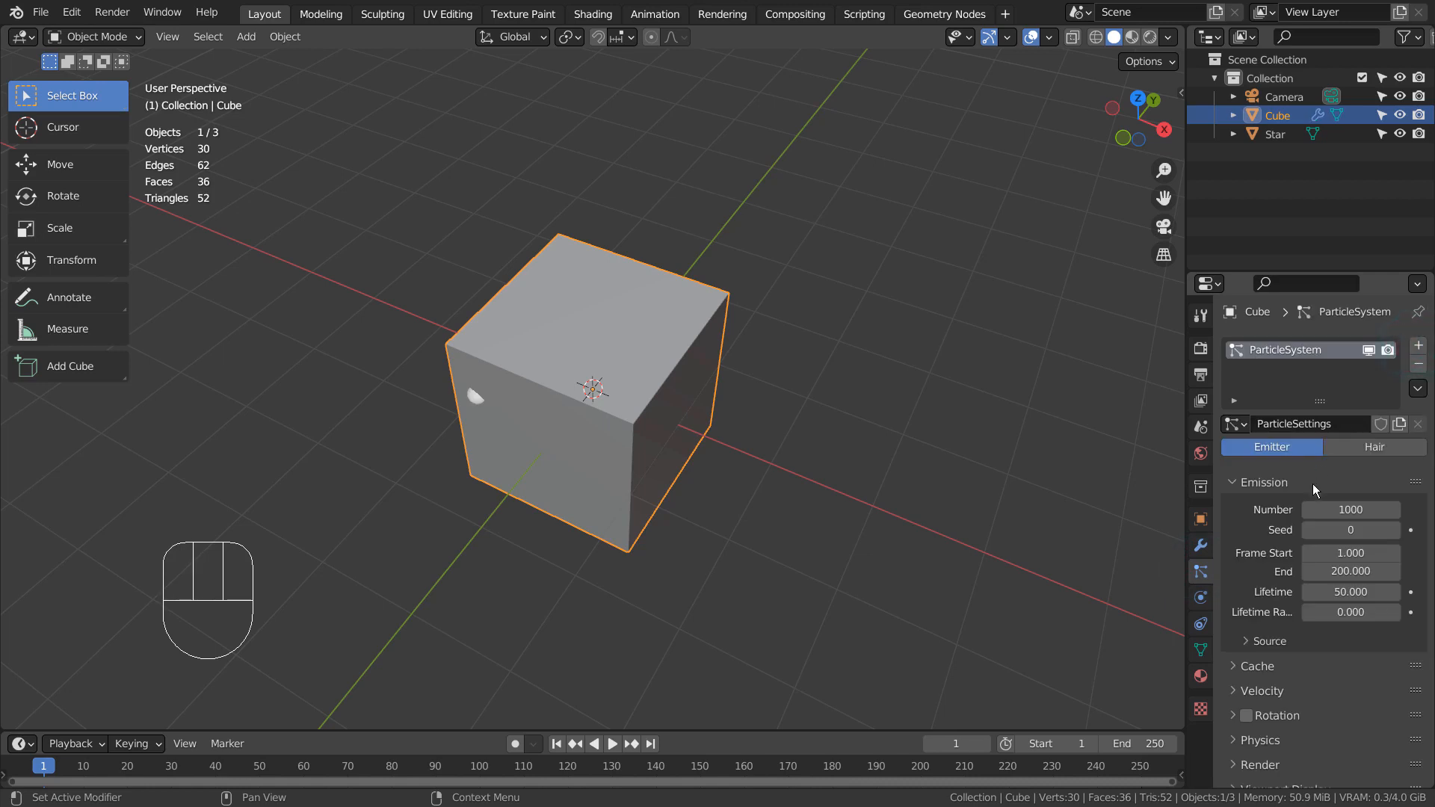
- Set the cube's particles to render as Object
scroll(1312, 483, down, 5)
scroll(1312, 483, down, 1)
click(1237, 606)
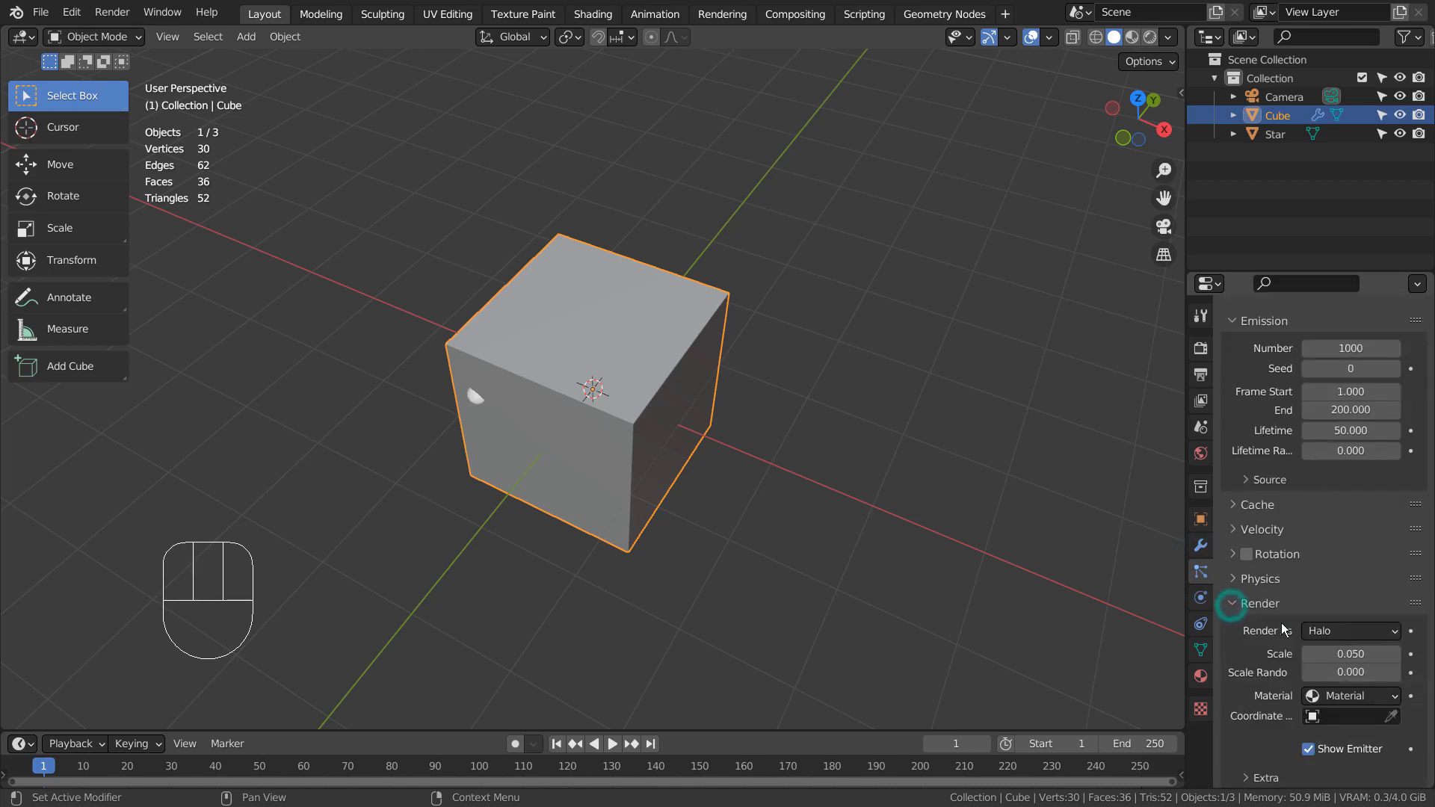
click(1335, 631)
click(1314, 731)
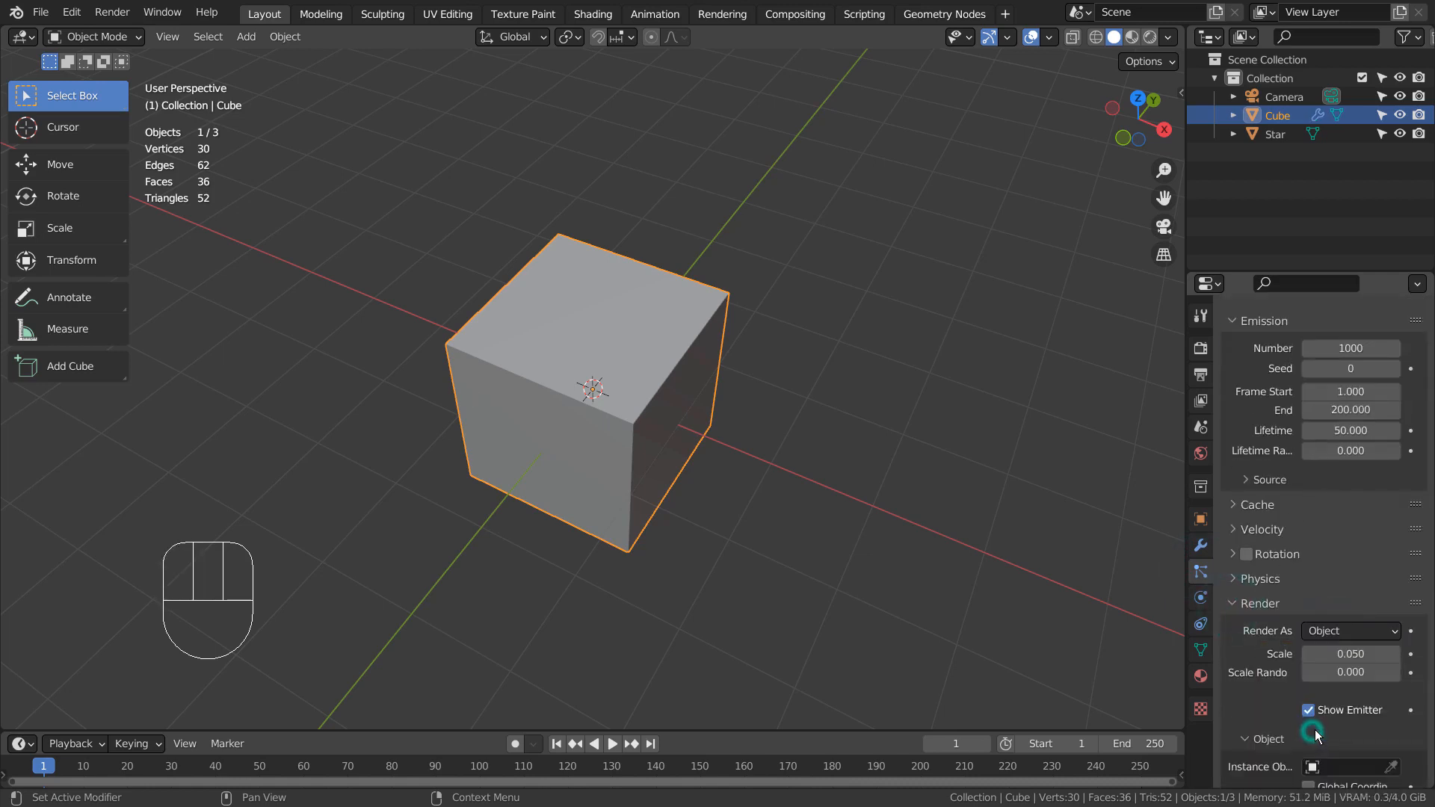
- Play the animation and set Star as the instance object of the cube's particle system
click(1200, 427)
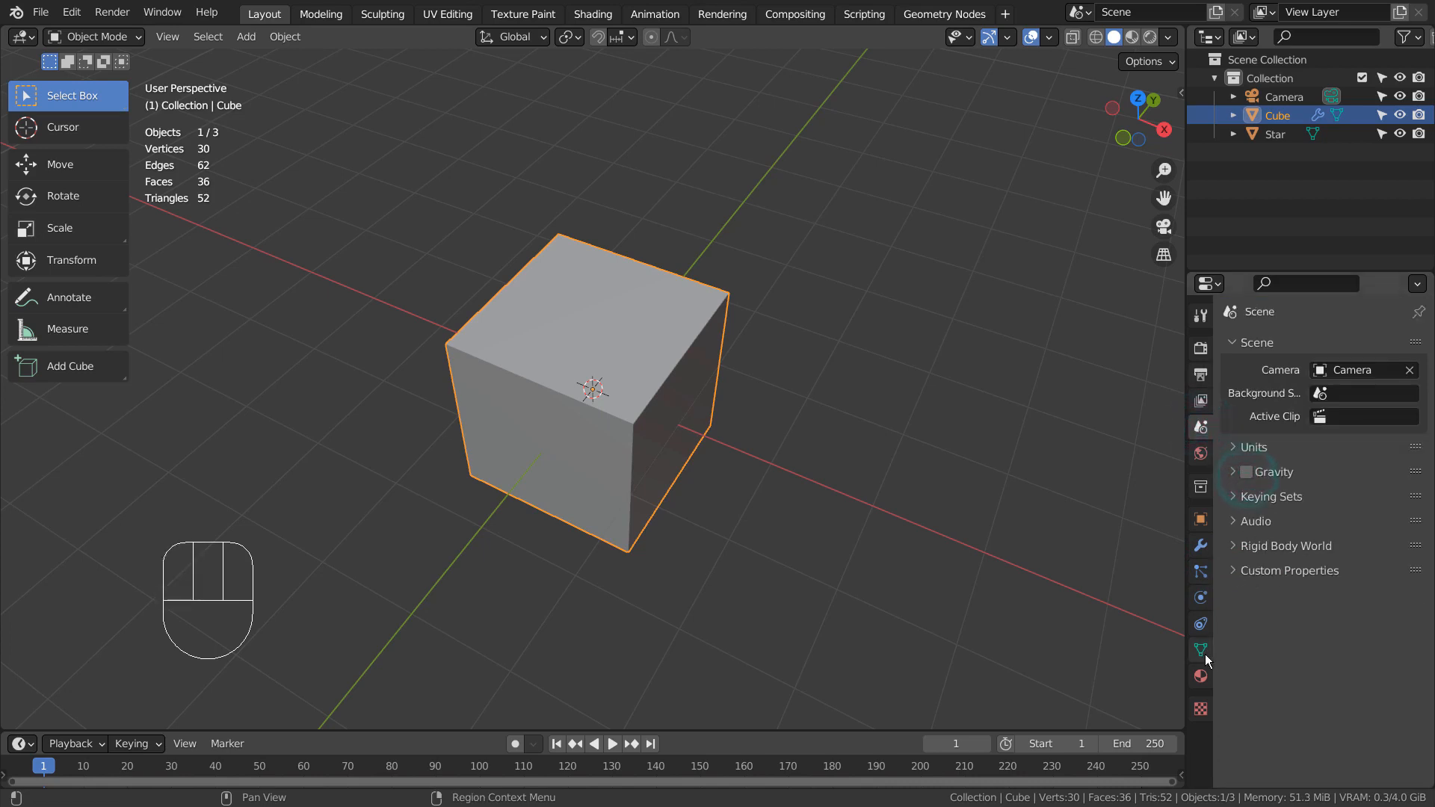
click(1201, 573)
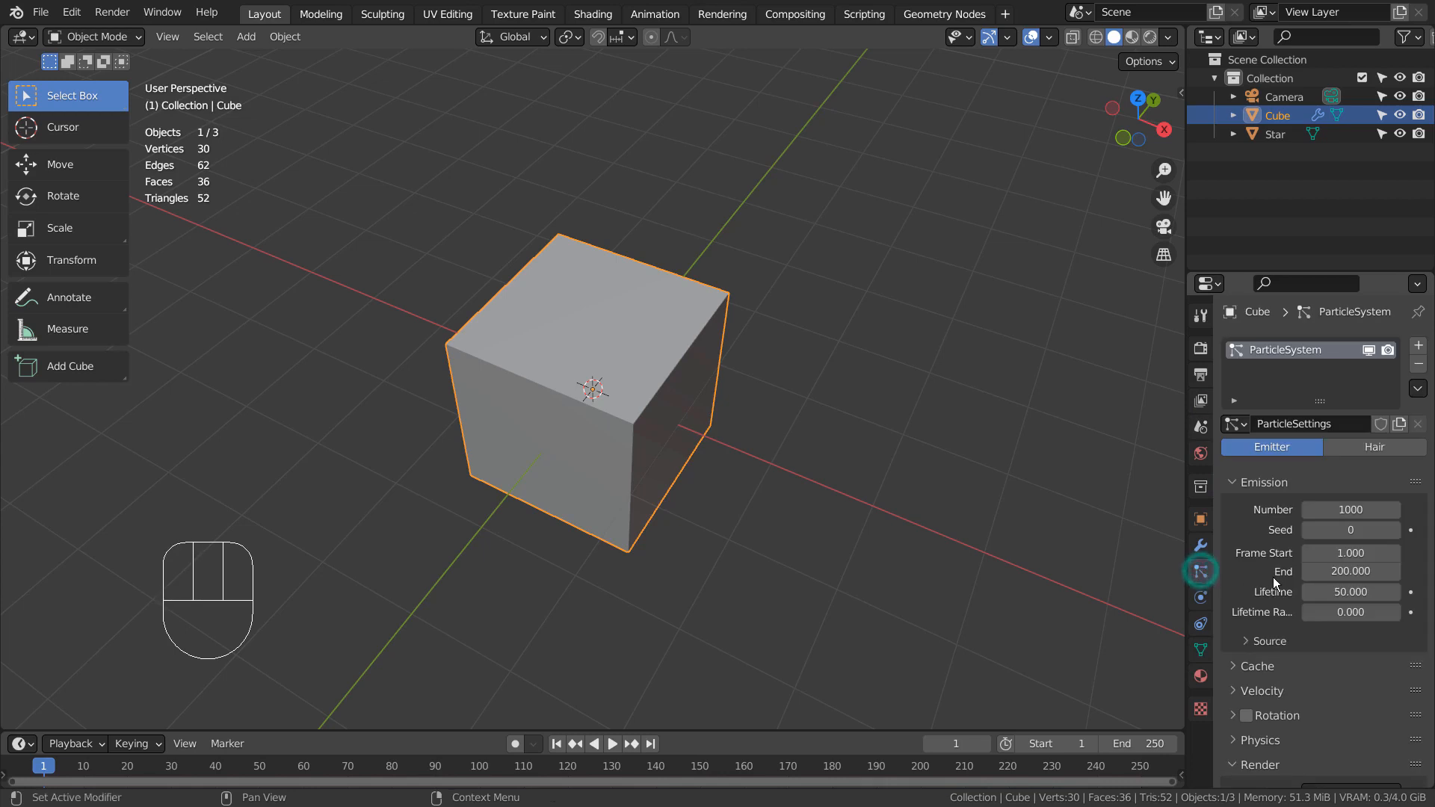
scroll(1272, 580, down, 8)
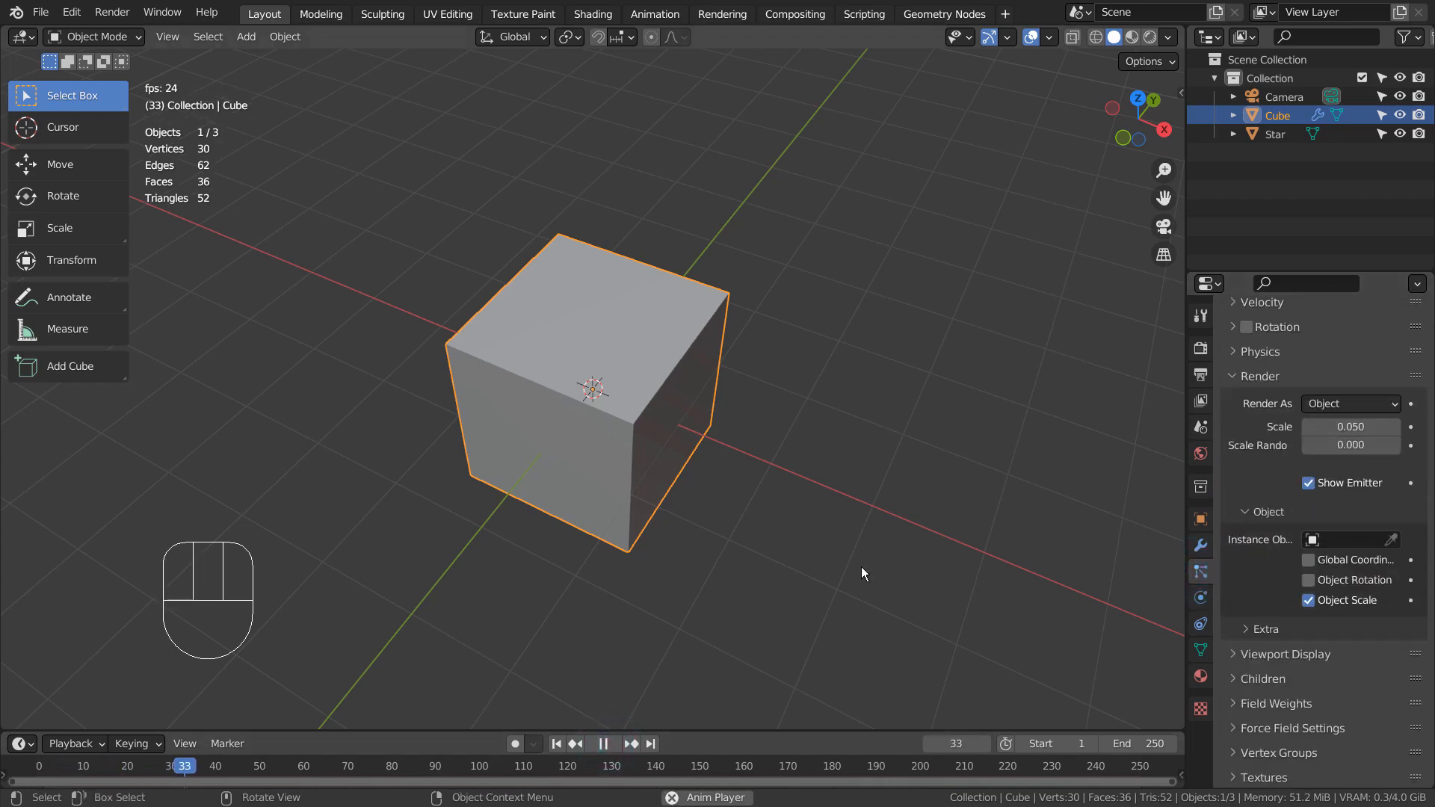
middle_drag(861, 566, 882, 508)
click(1311, 540)
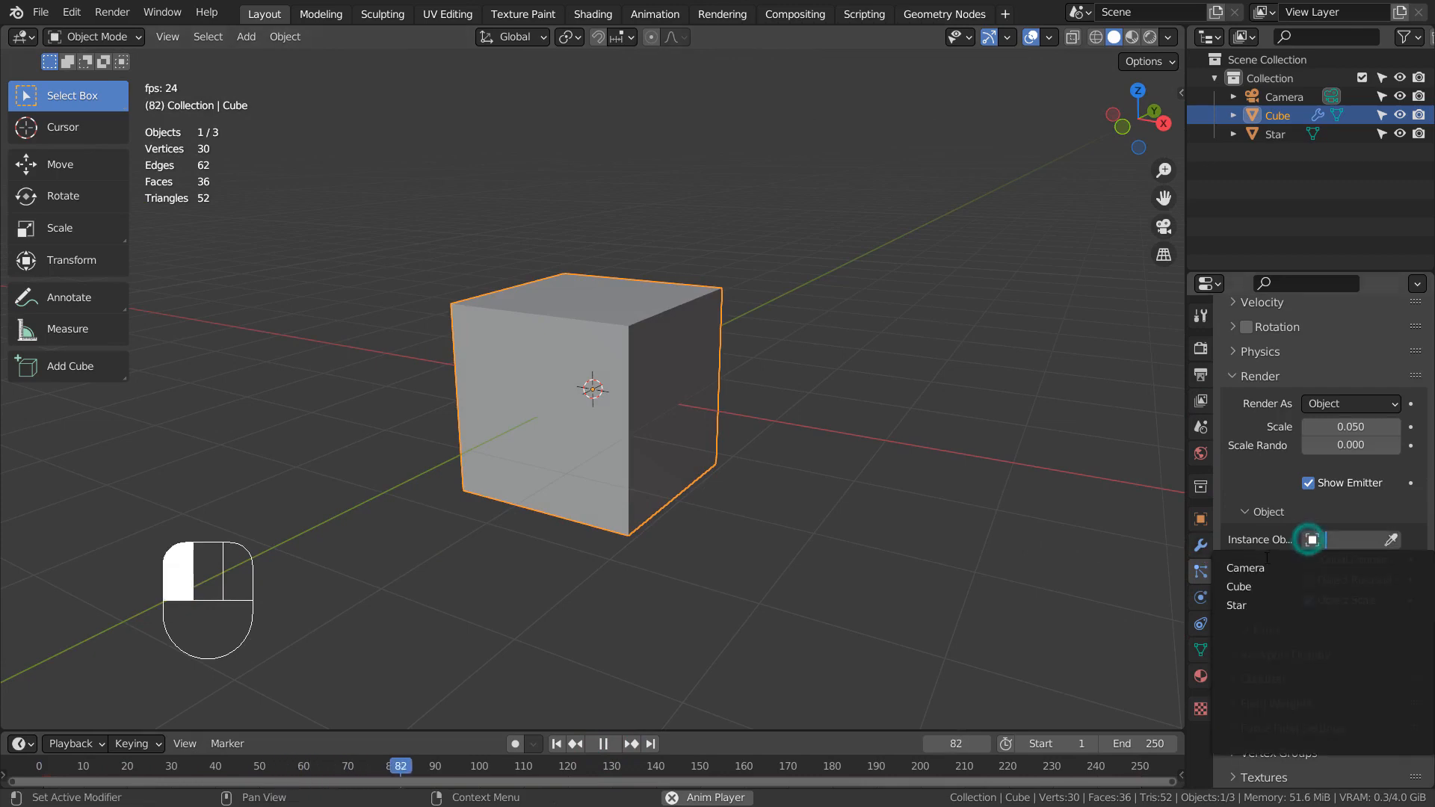
click(1255, 606)
click(963, 491)
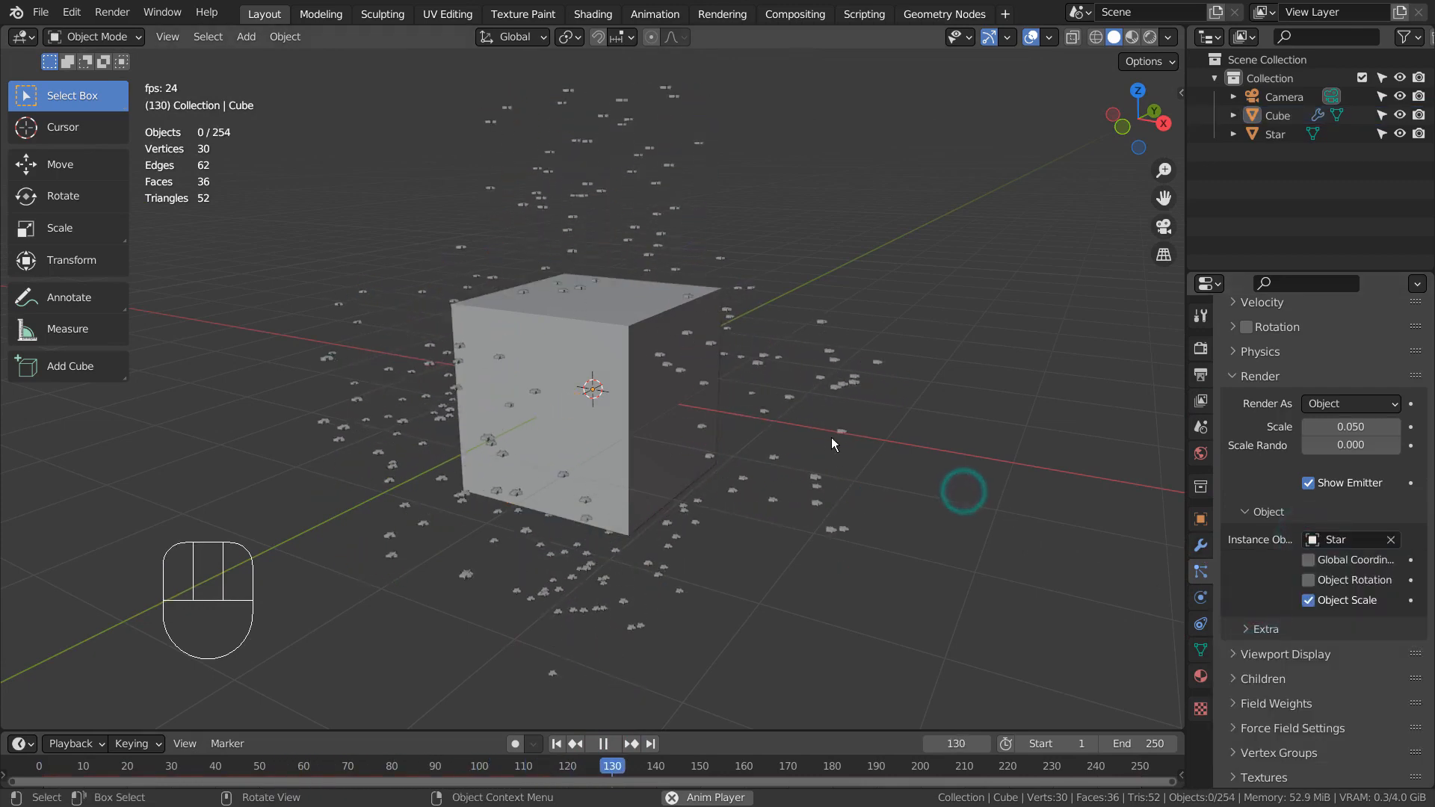
- Enable Rotation for the cube's particle system and expand its rotation settings
middle_drag(822, 423, 854, 450)
scroll(836, 456, up, 3)
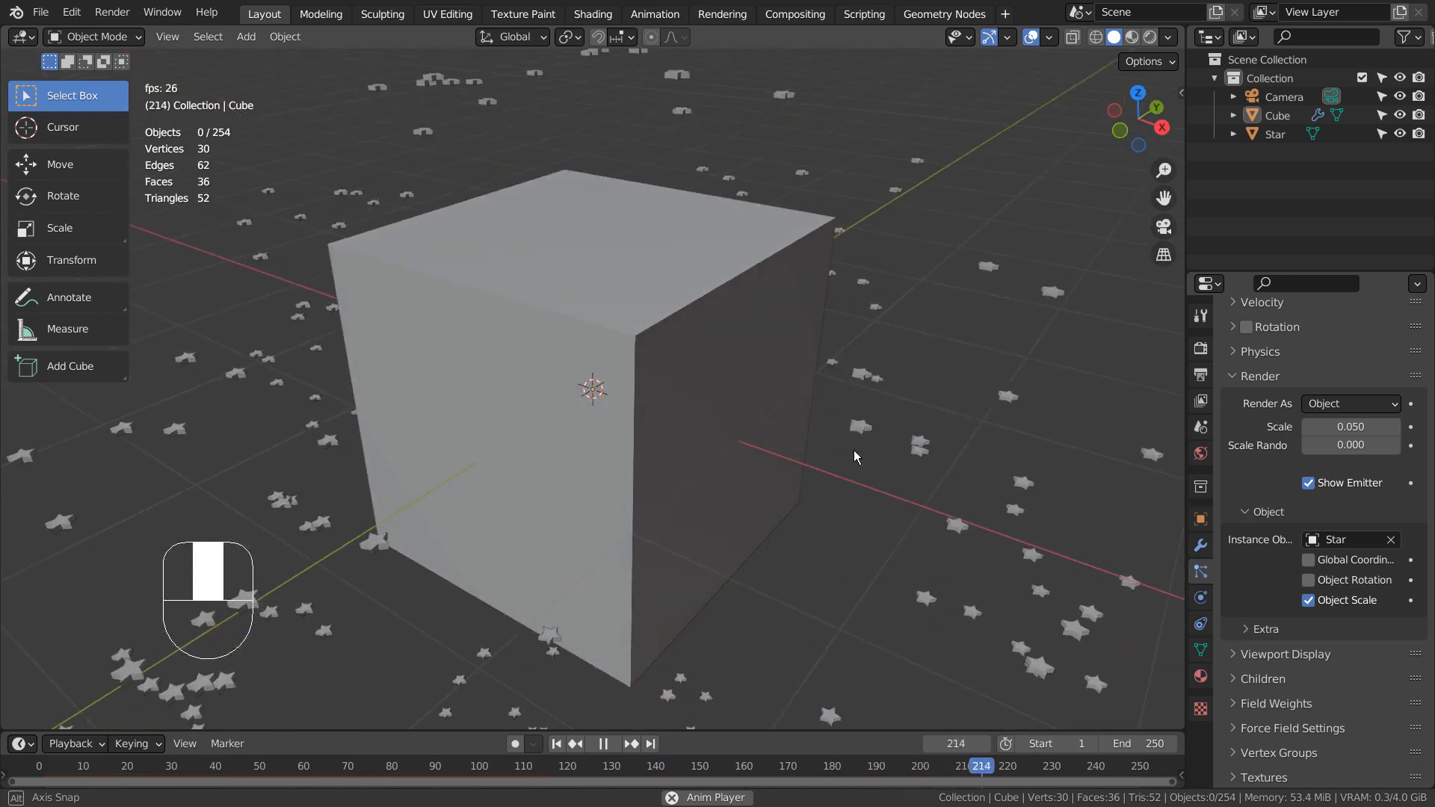
click(990, 418)
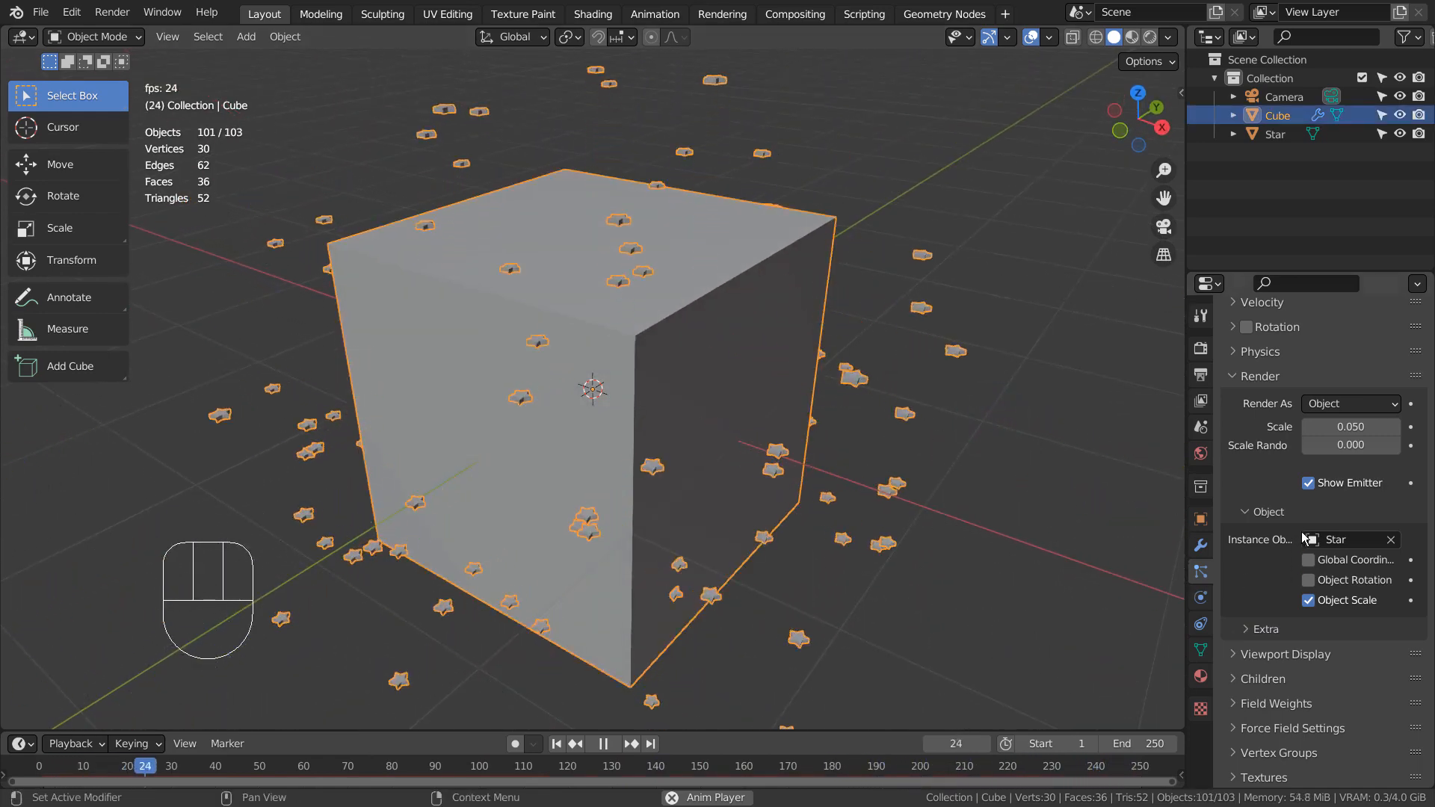
scroll(1254, 487, up, 4)
click(1245, 446)
click(1233, 447)
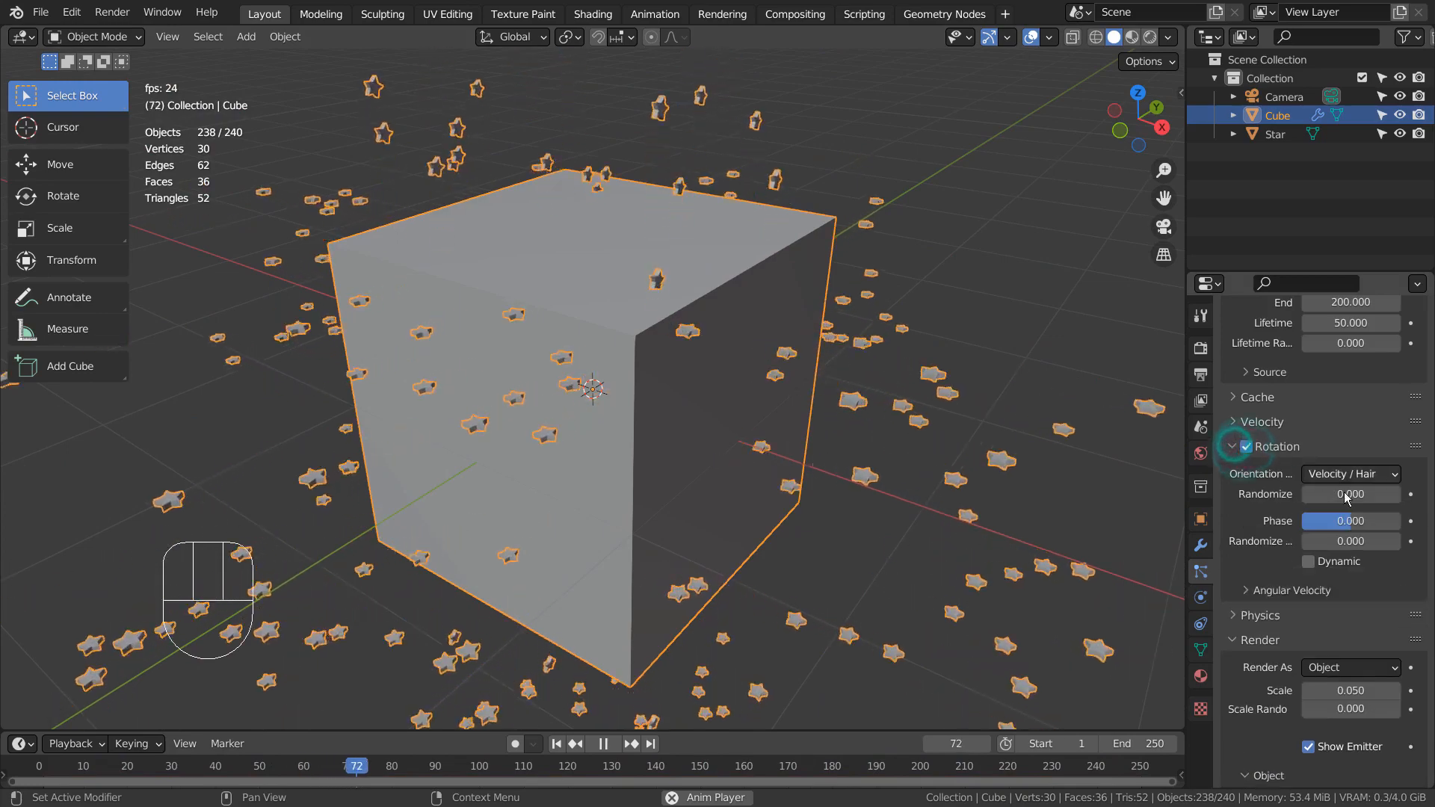
- Set the cube's particle rotation Phase to 0.731 and Randomize Phase to 1.612, leaving Dynamic off after trying it
drag(1328, 543, 1381, 520)
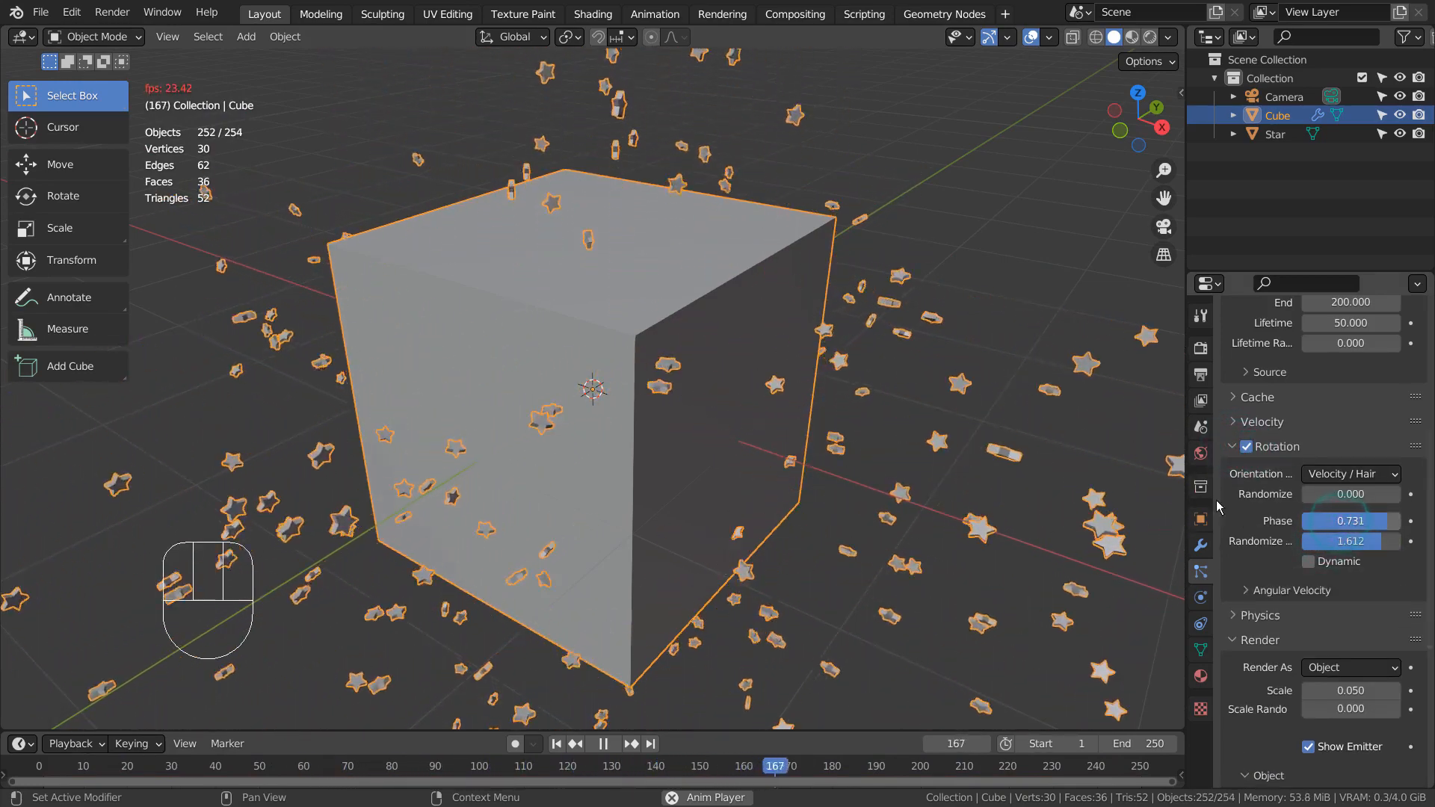
click(1307, 561)
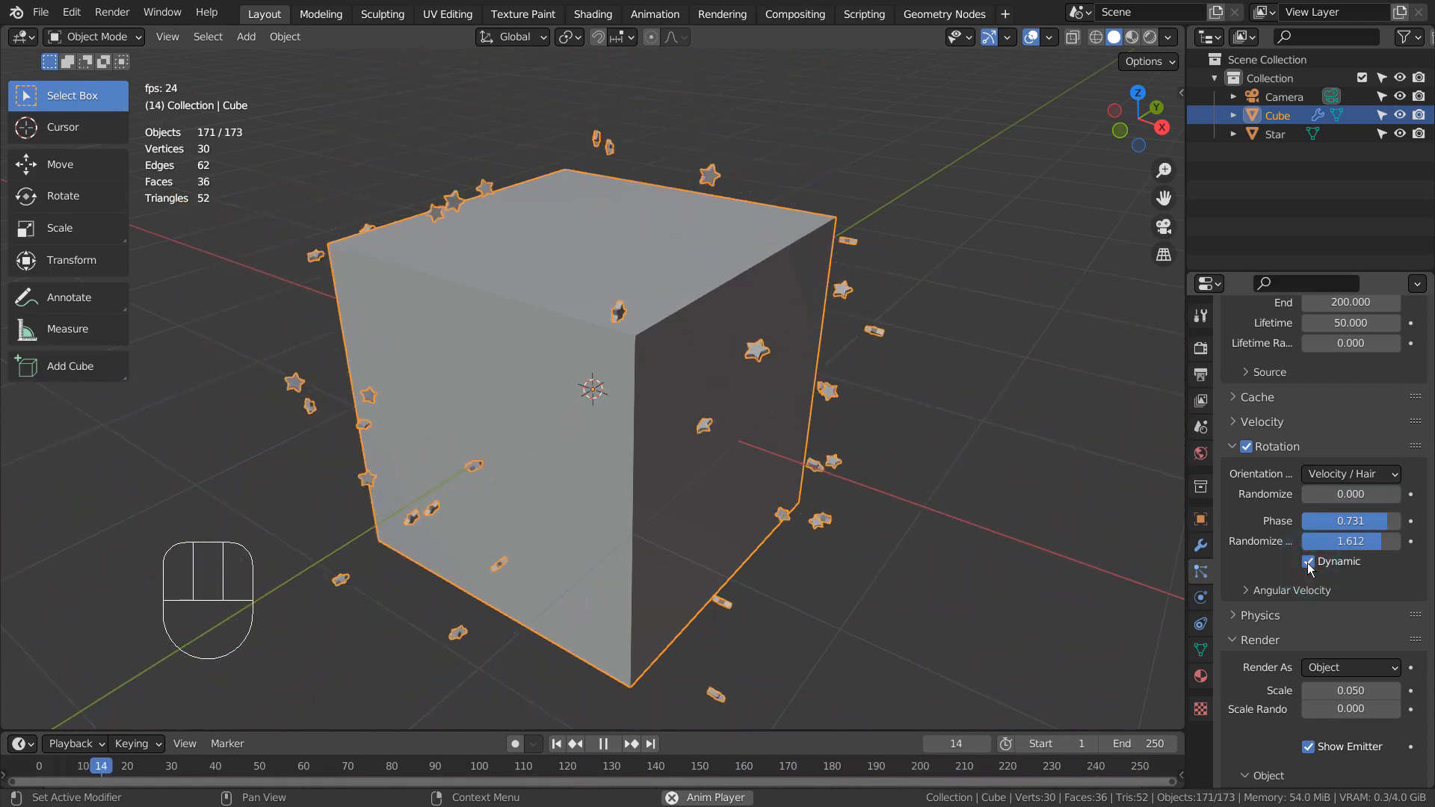
click(1308, 562)
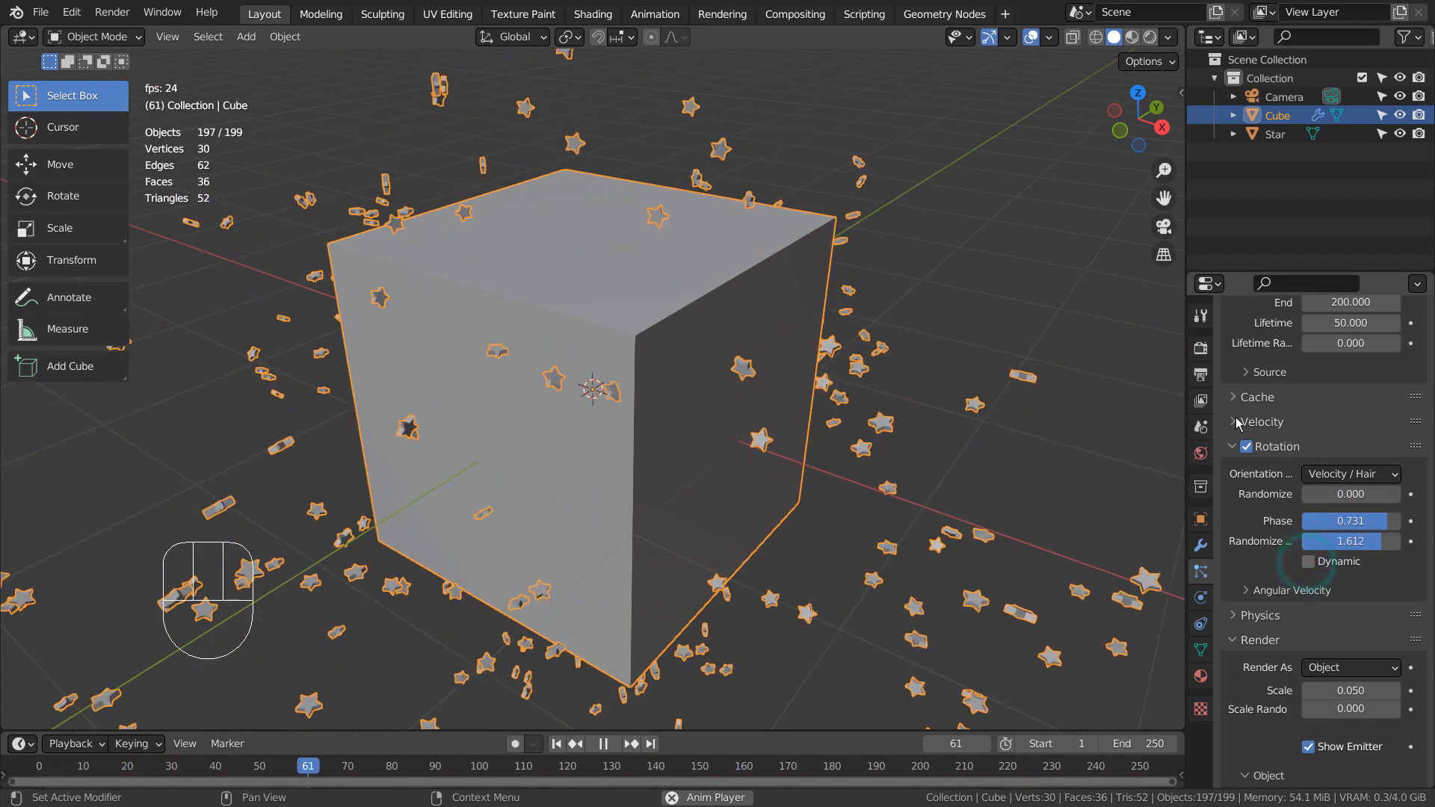
- Set the Orientation Axis of the cube's particle rotation to Normal
scroll(1343, 572, down, 7)
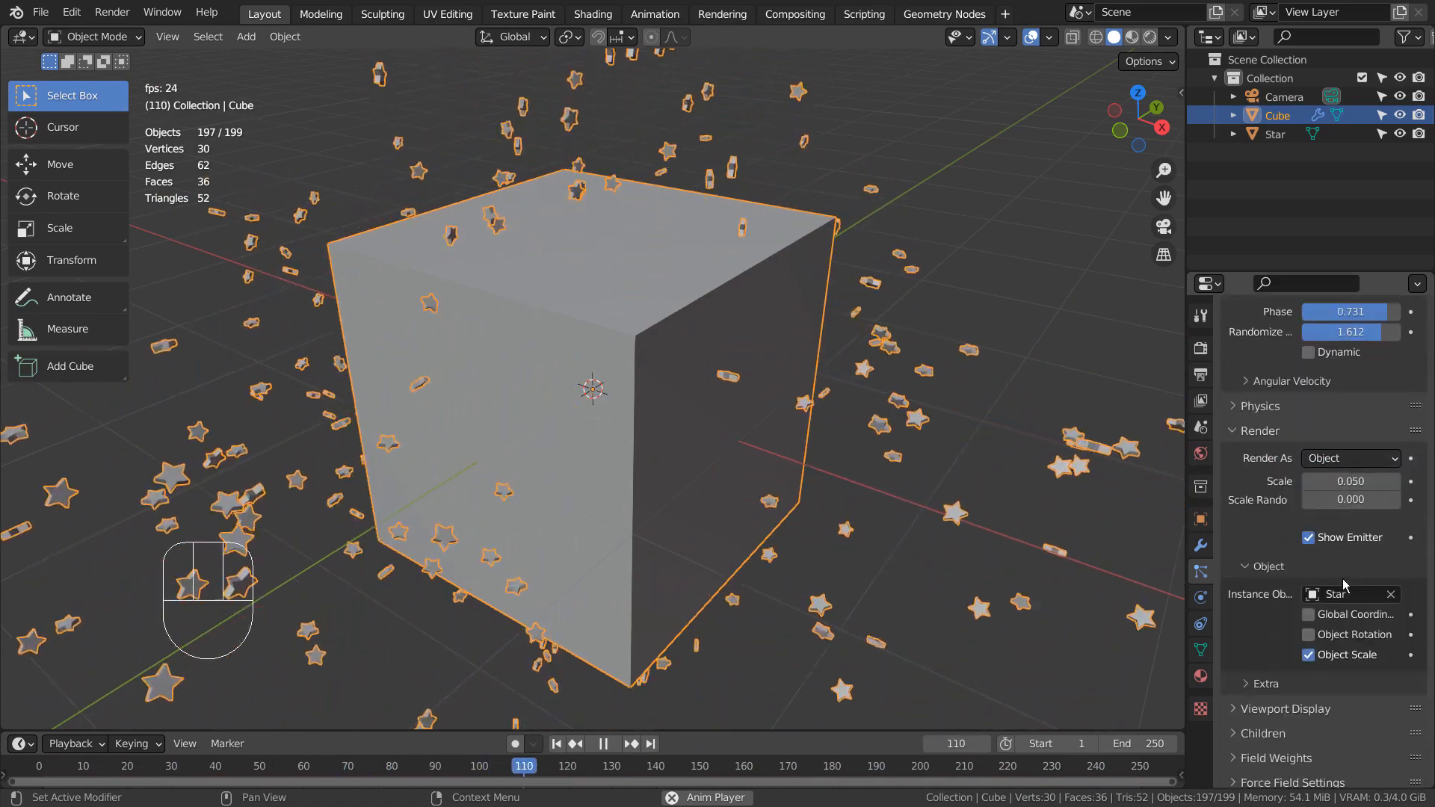
scroll(1343, 586, up, 7)
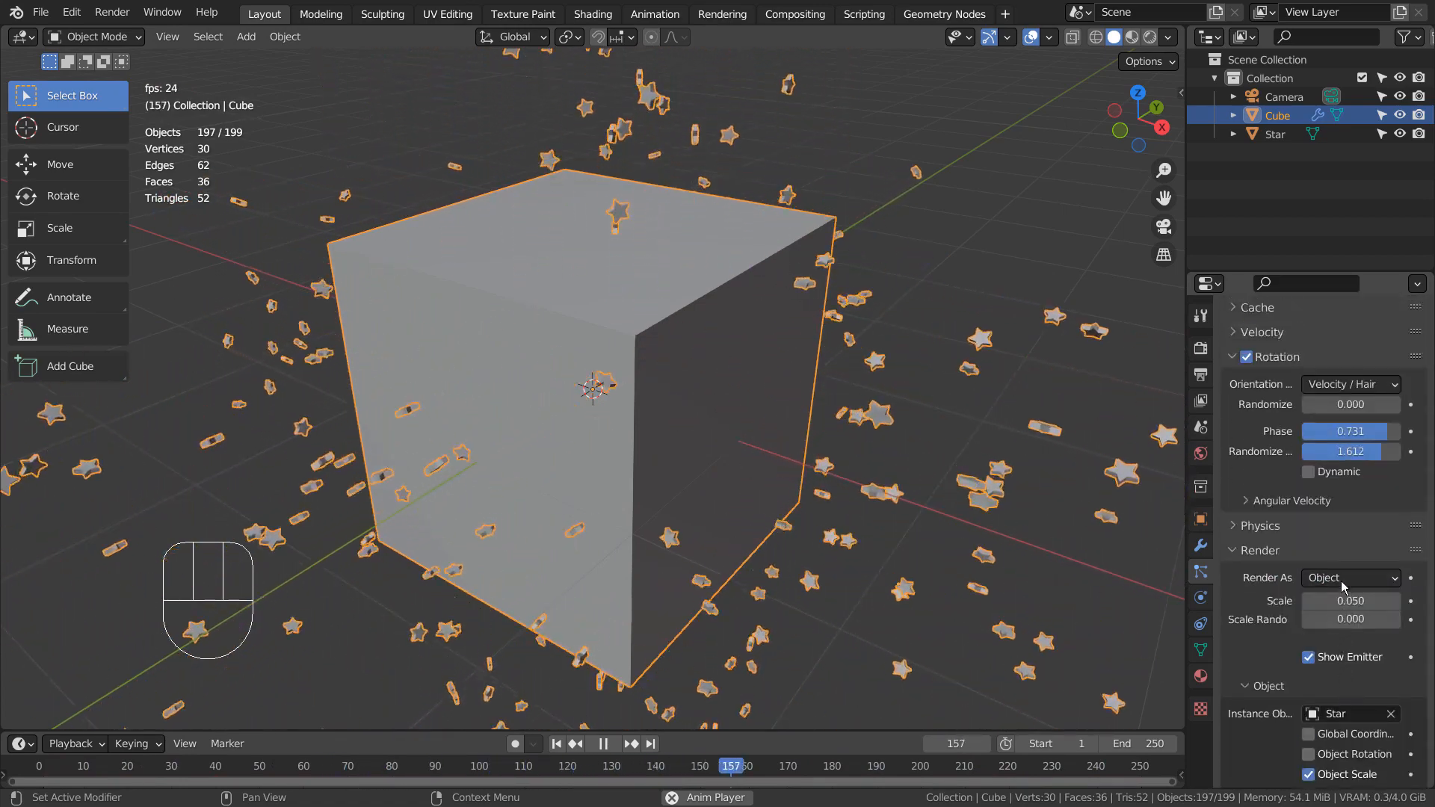
scroll(1343, 586, up, 3)
click(1345, 563)
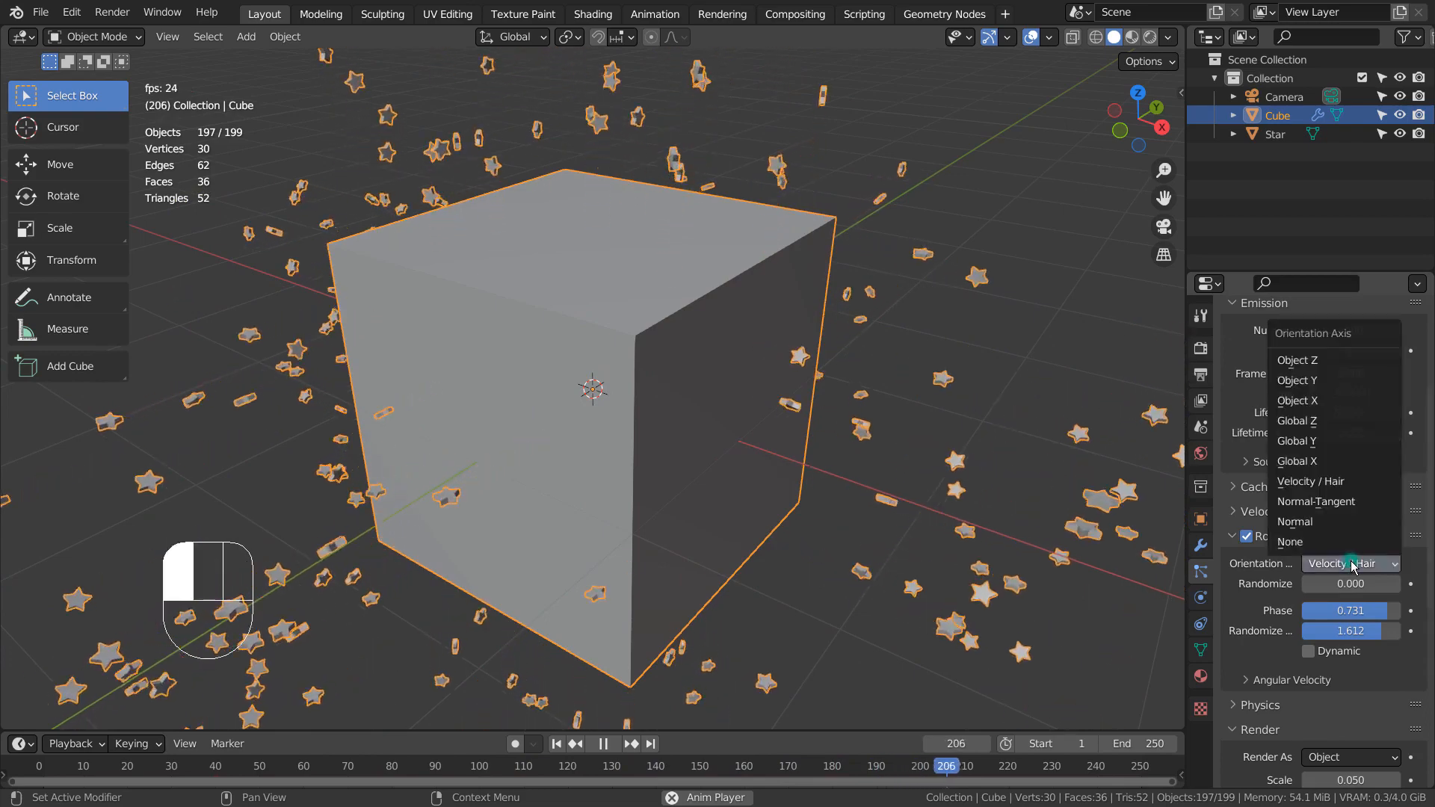
click(1320, 524)
middle_drag(1084, 517, 767, 477)
- Add an Ico Sphere mesh to the scene at the cube's location
scroll(755, 465, down, 5)
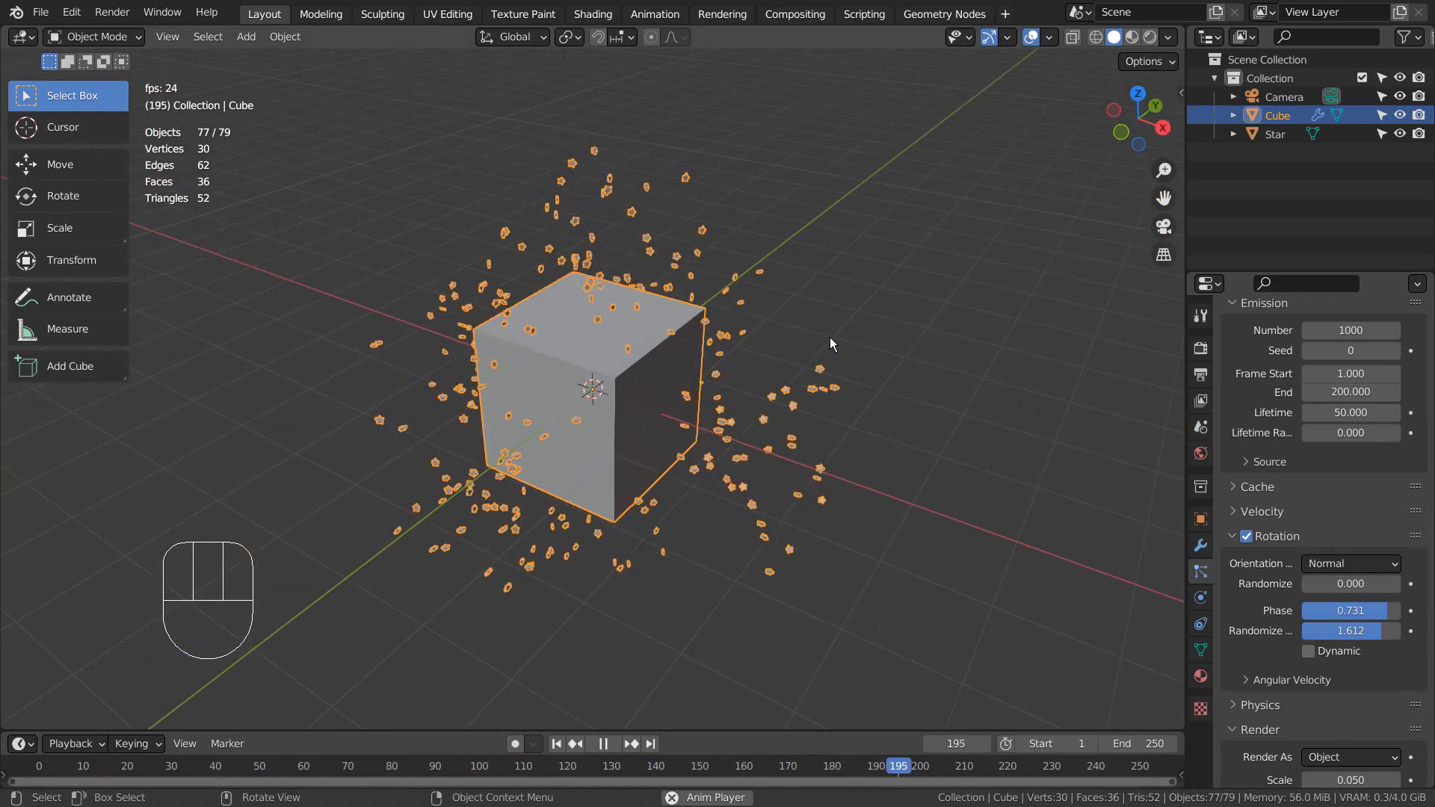
key(shift+a)
mouse_move(848, 334)
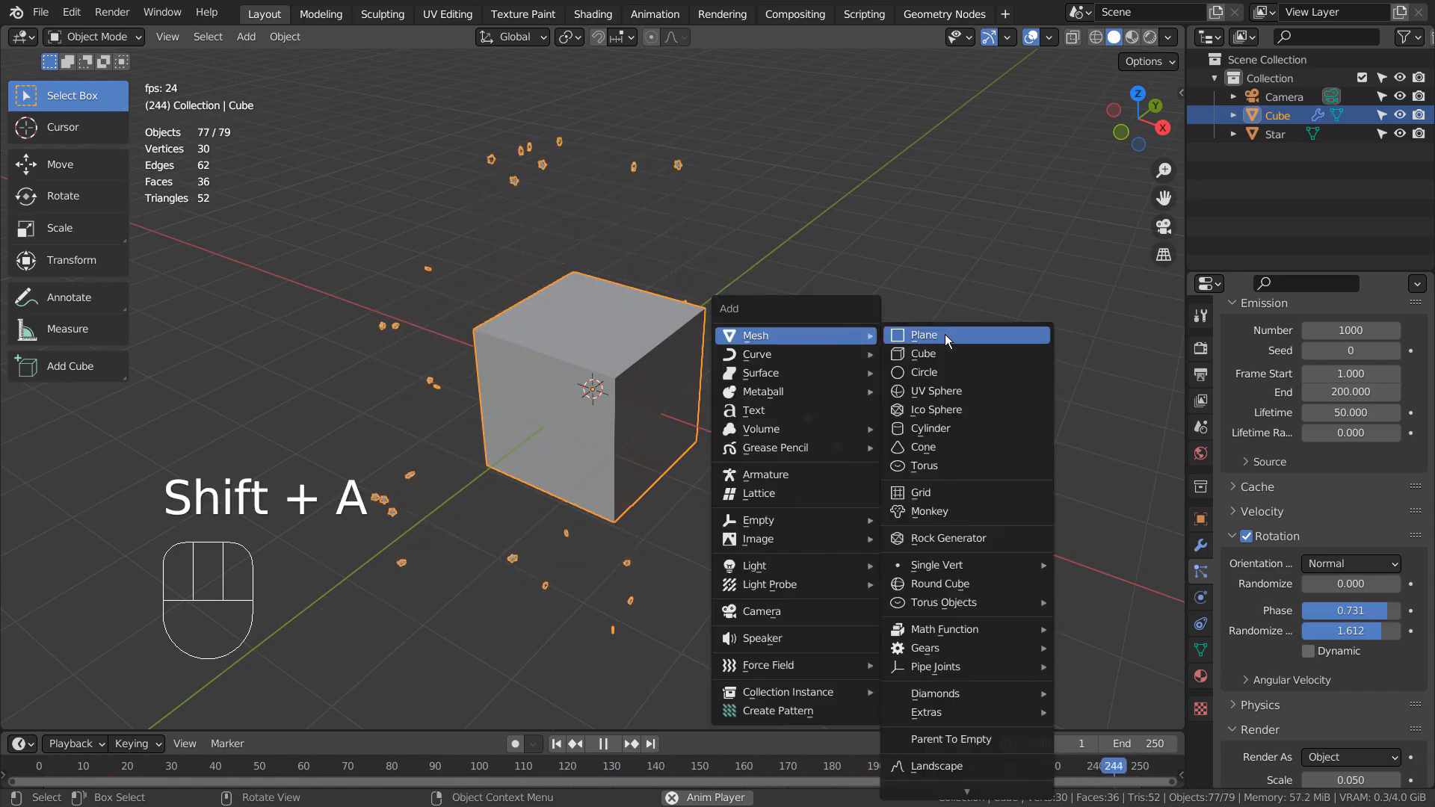
click(955, 412)
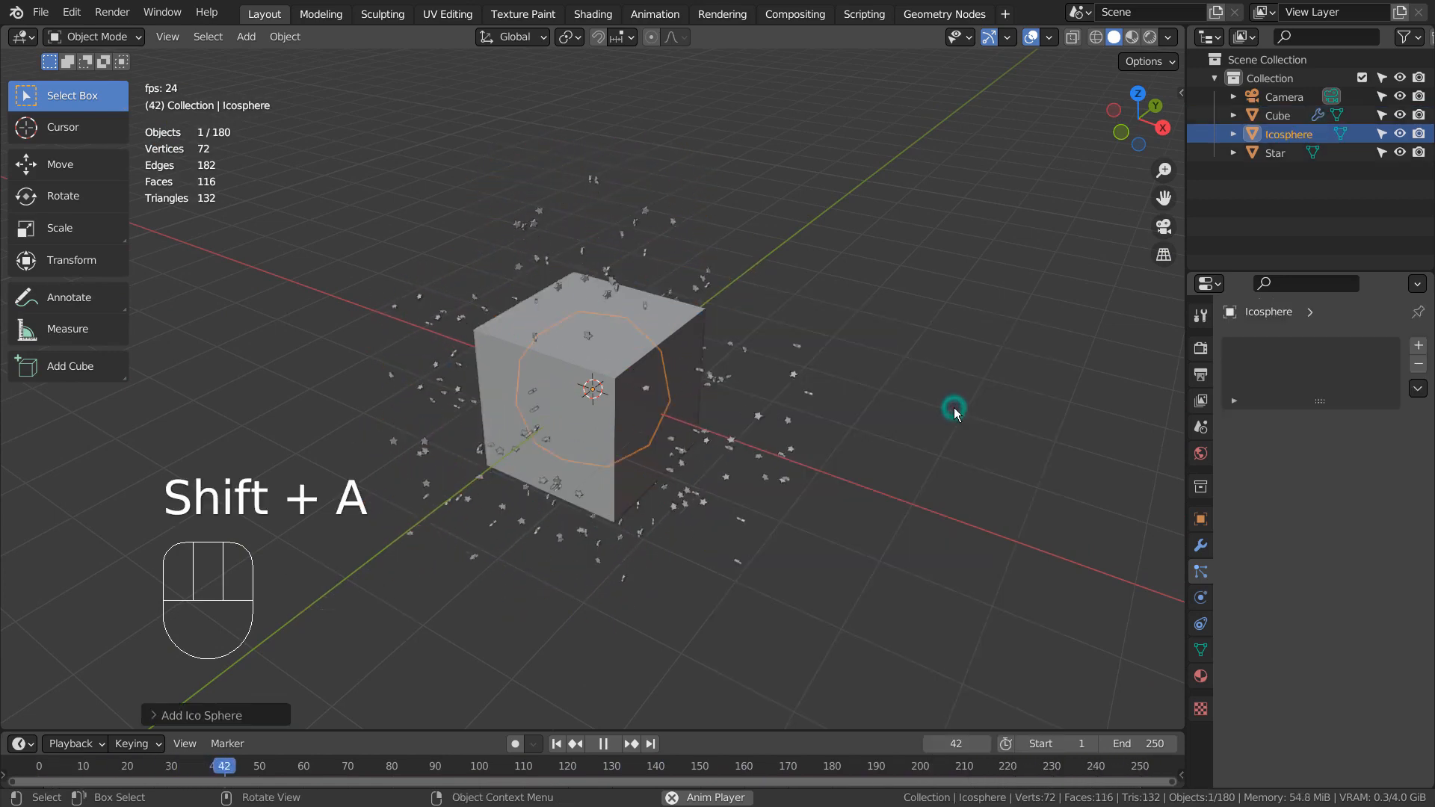
scroll(798, 451, up, 4)
mouse_move(778, 462)
middle_down()
mouse_move(919, 425)
mouse_move(754, 452)
middle_up()
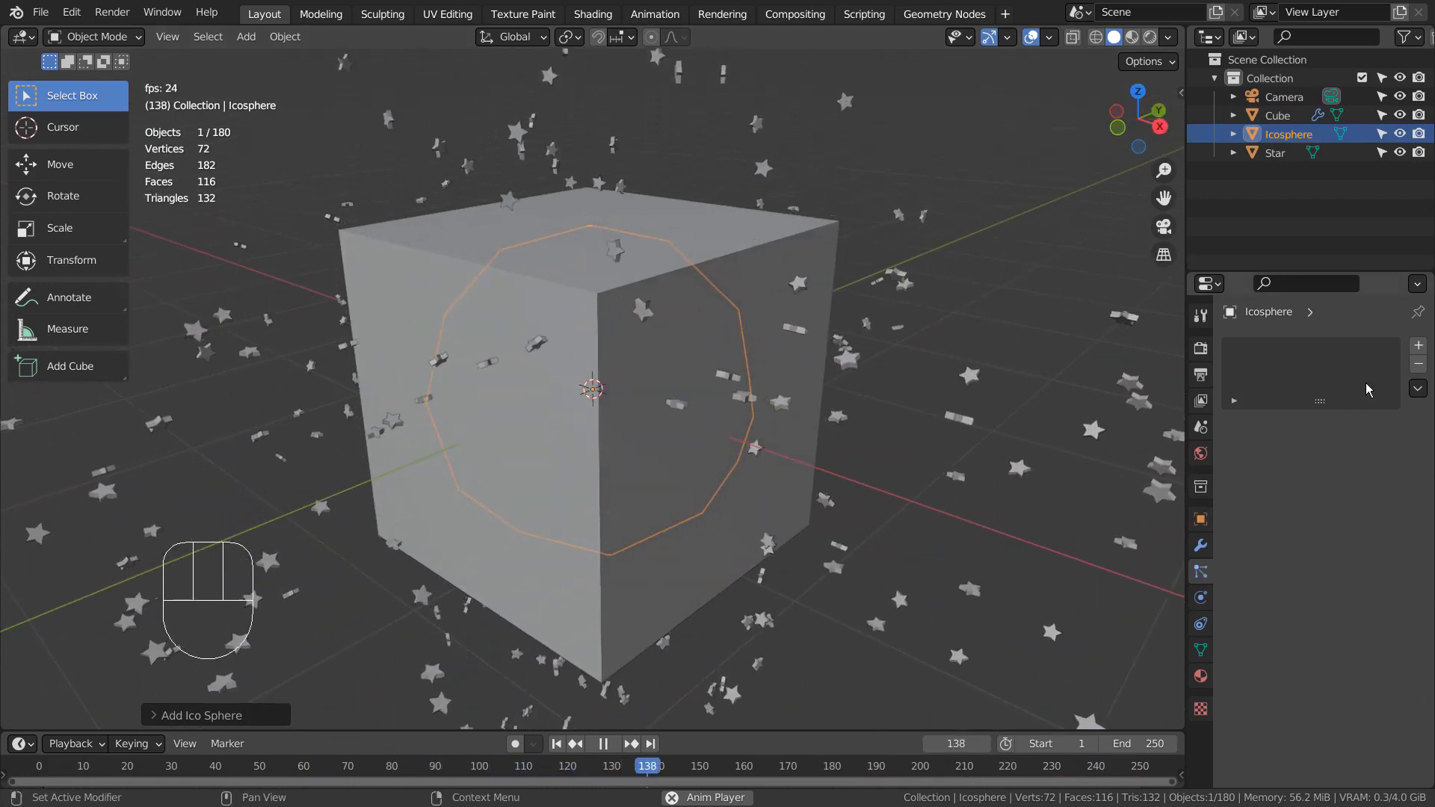
- Add the cube to the selection as active object and copy its particle system to the Icosphere
click(1418, 388)
click(1415, 390)
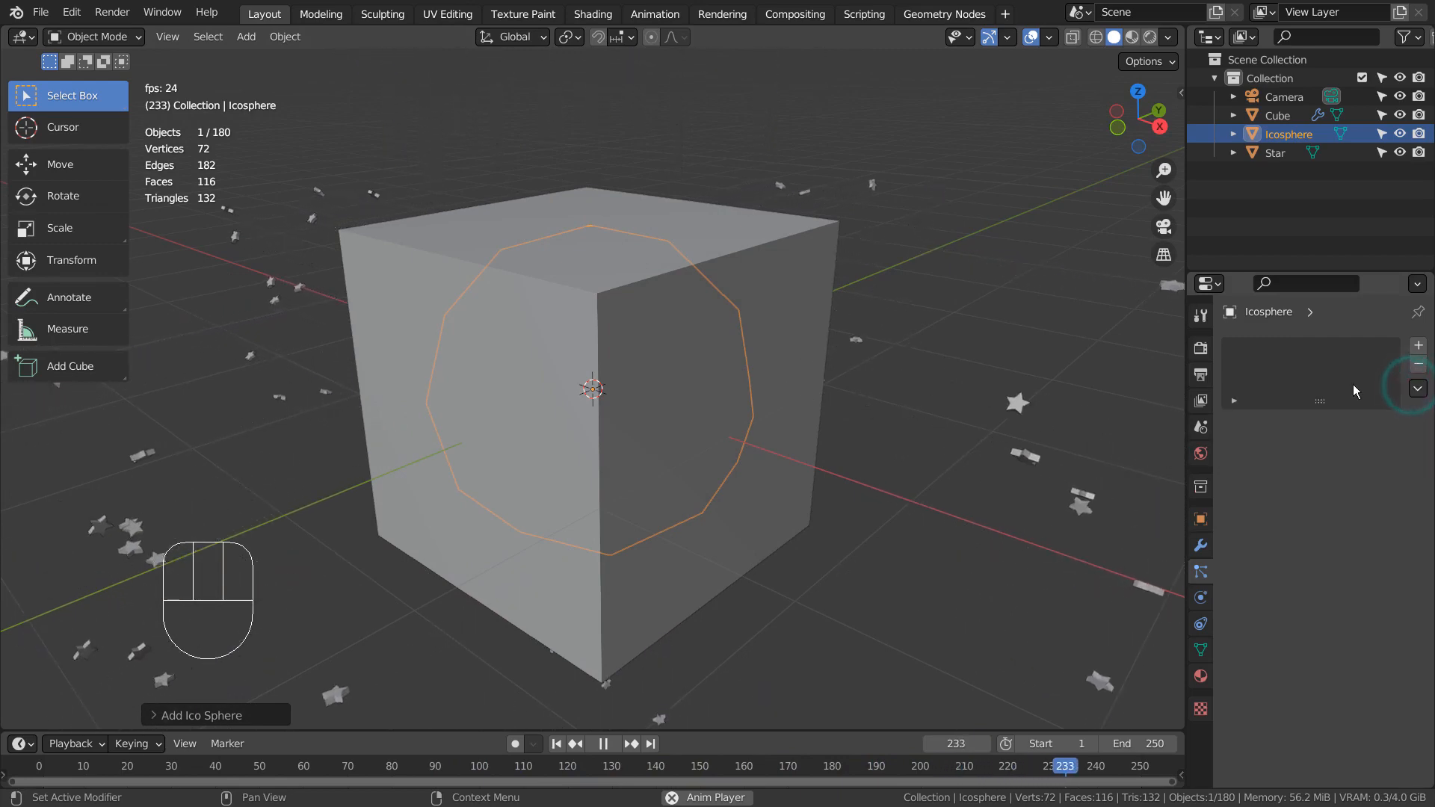
shift+click(720, 256)
drag(1416, 388, 1378, 418)
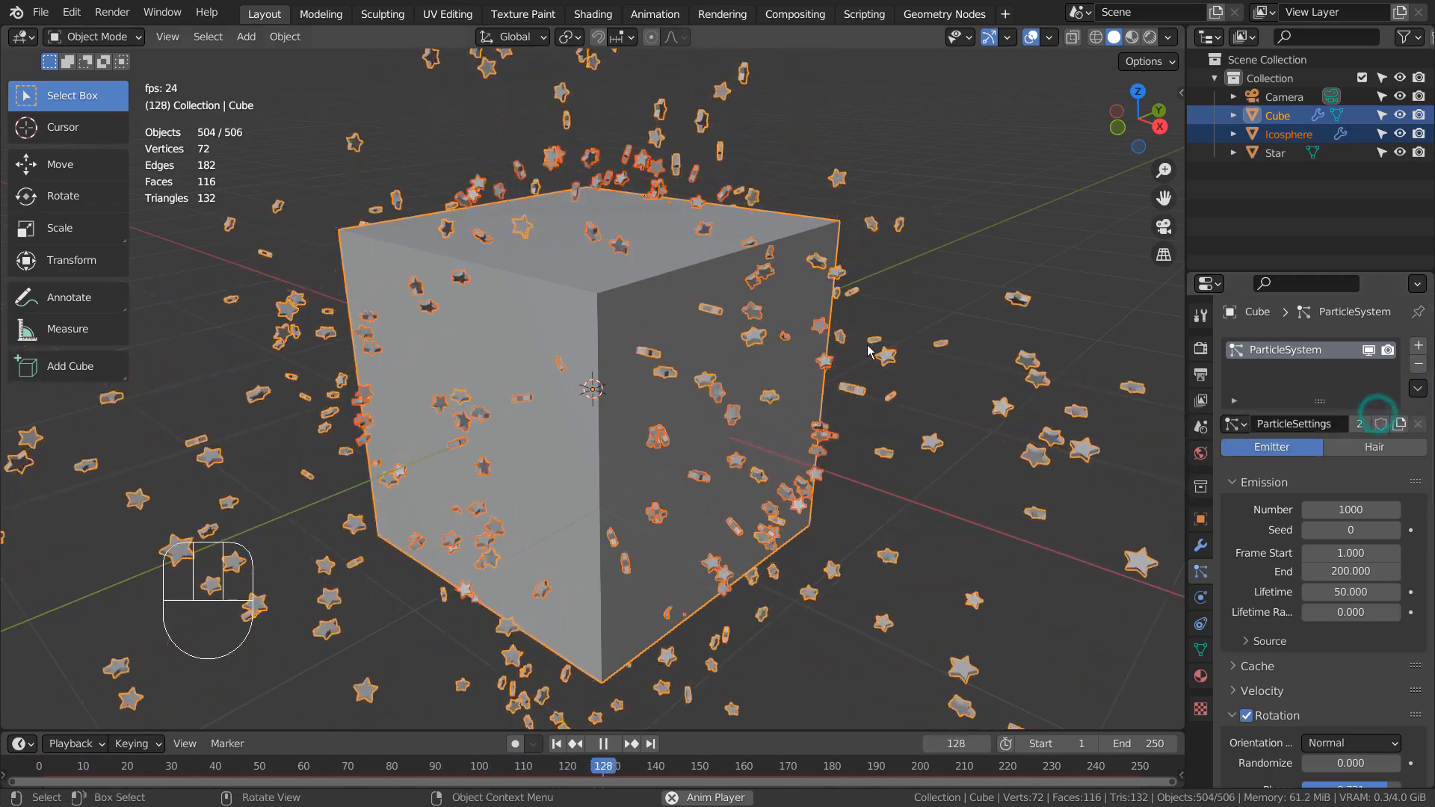
- Delete the cube and select the Icosphere
click(1278, 116)
key(x)
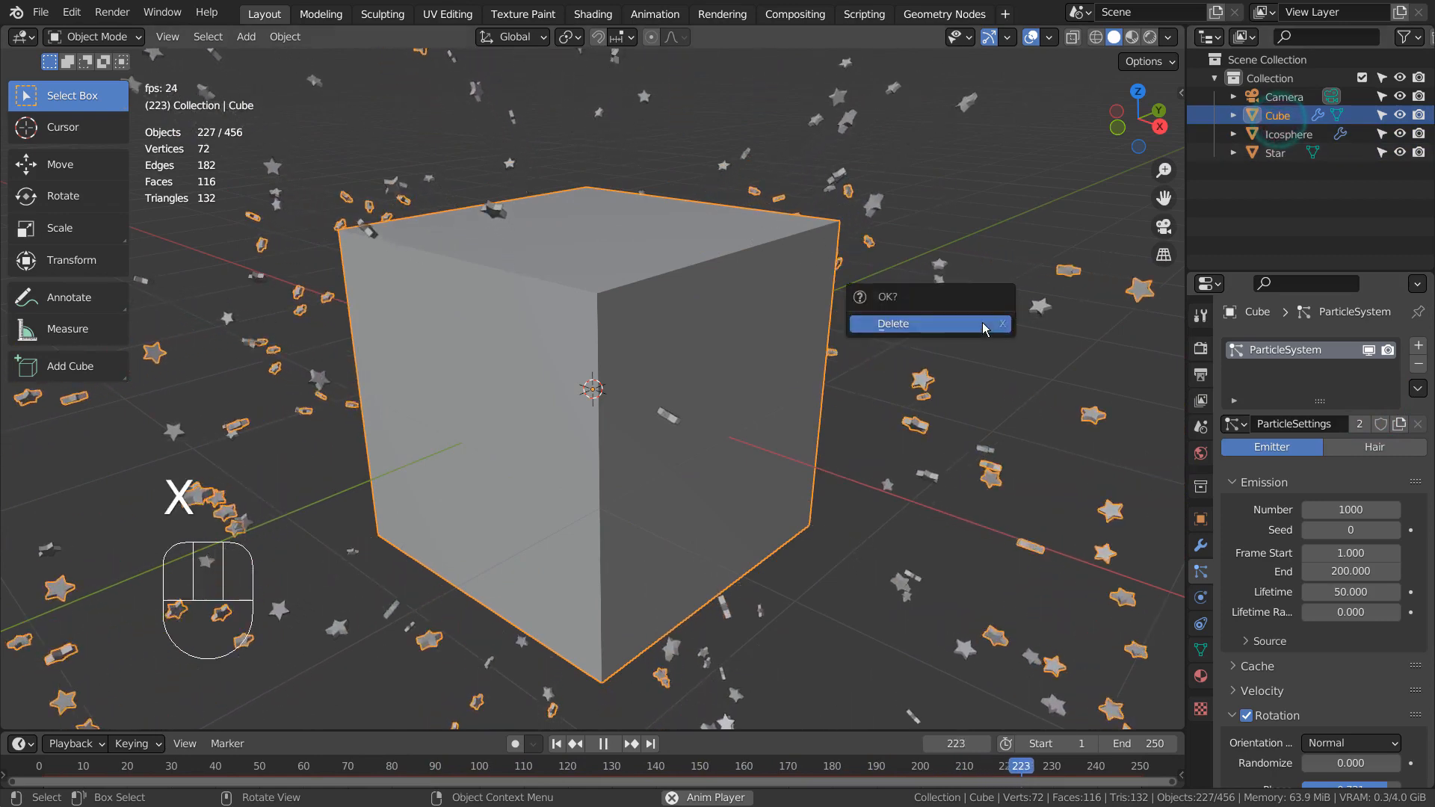
click(979, 320)
click(659, 392)
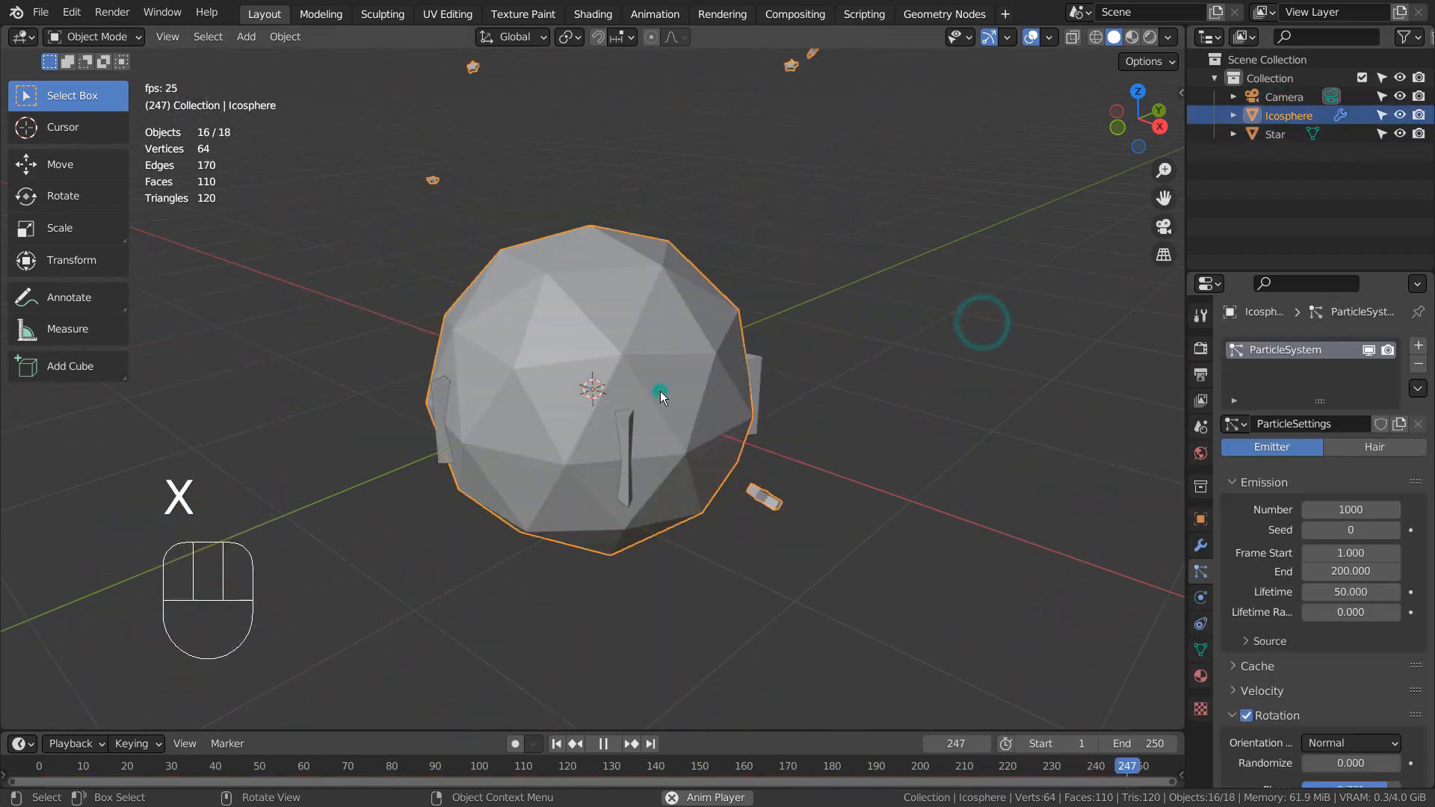
click(747, 381)
key(s)
click(800, 469)
click(698, 330)
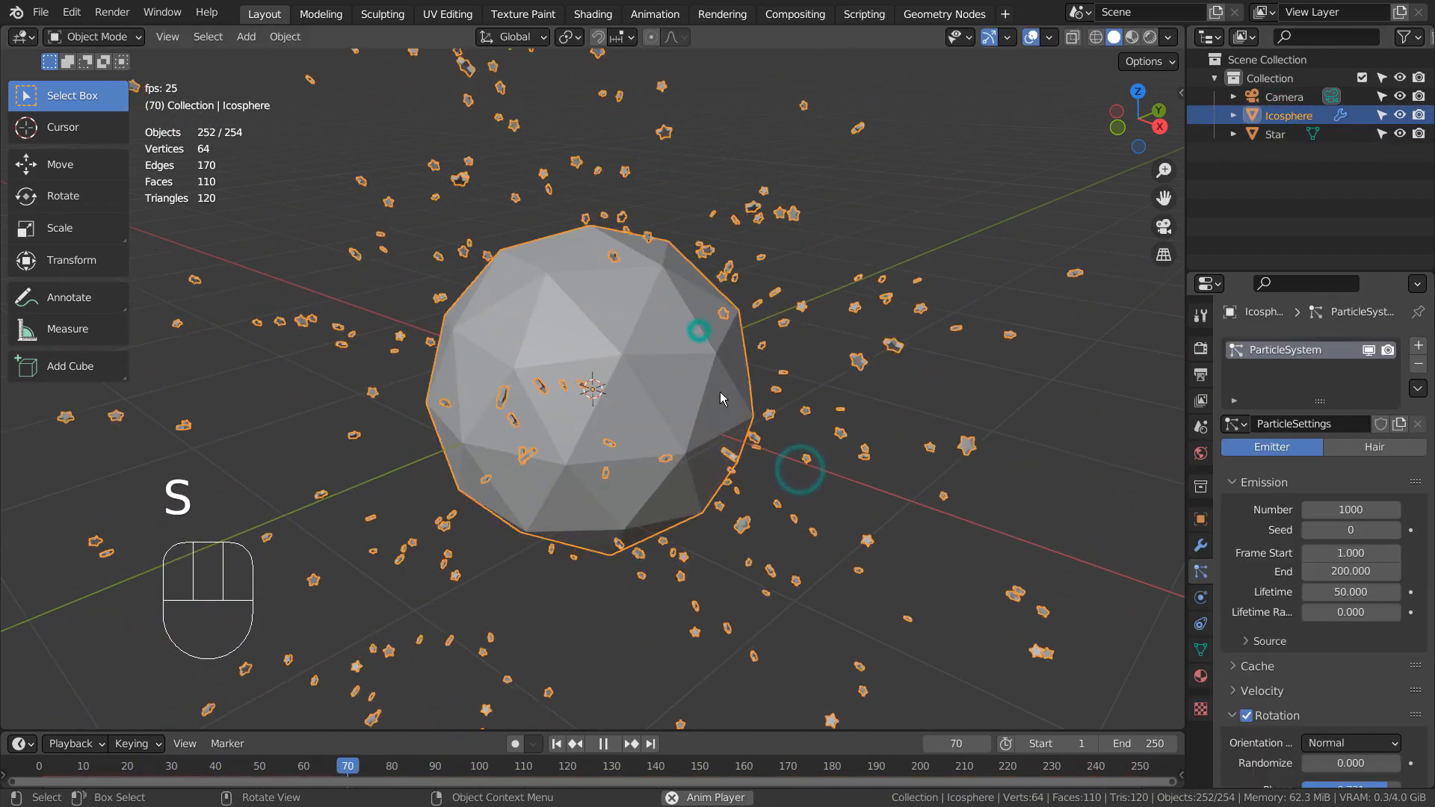
- Switch the viewport shading to Material Preview and deselect the Icosphere
mouse_move(723, 401)
middle_down()
mouse_move(839, 475)
mouse_move(895, 458)
mouse_move(908, 430)
middle_up()
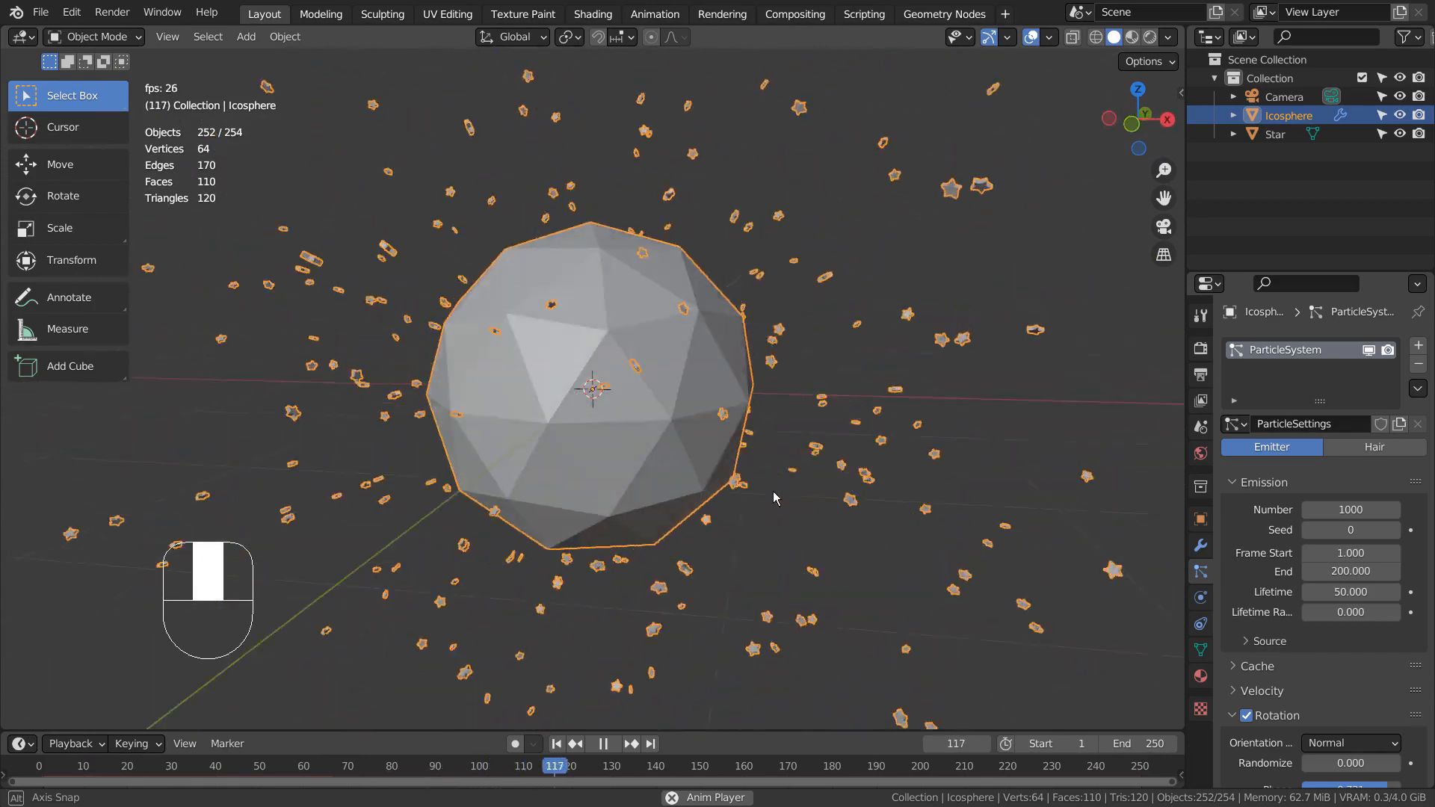
click(1139, 42)
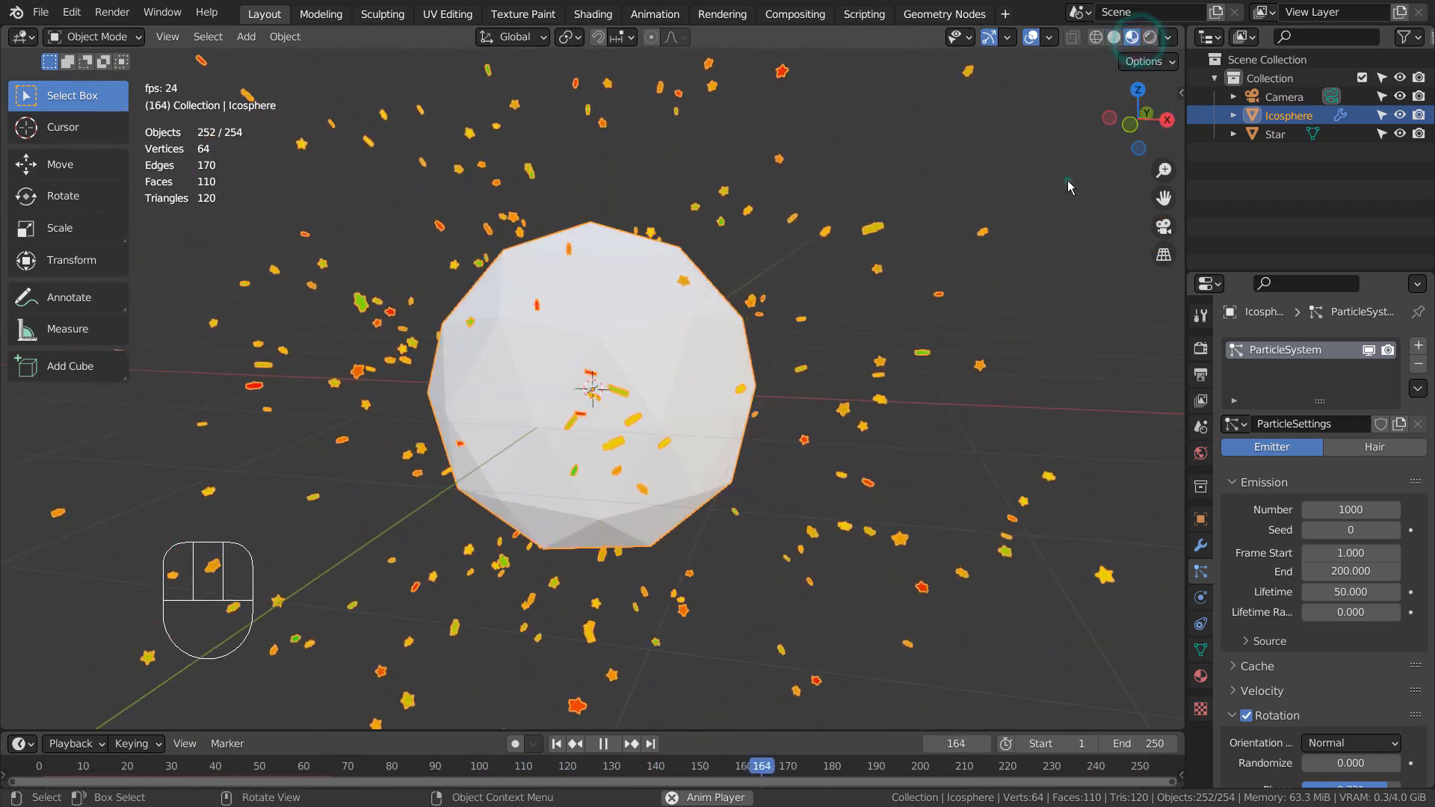
click(1067, 180)
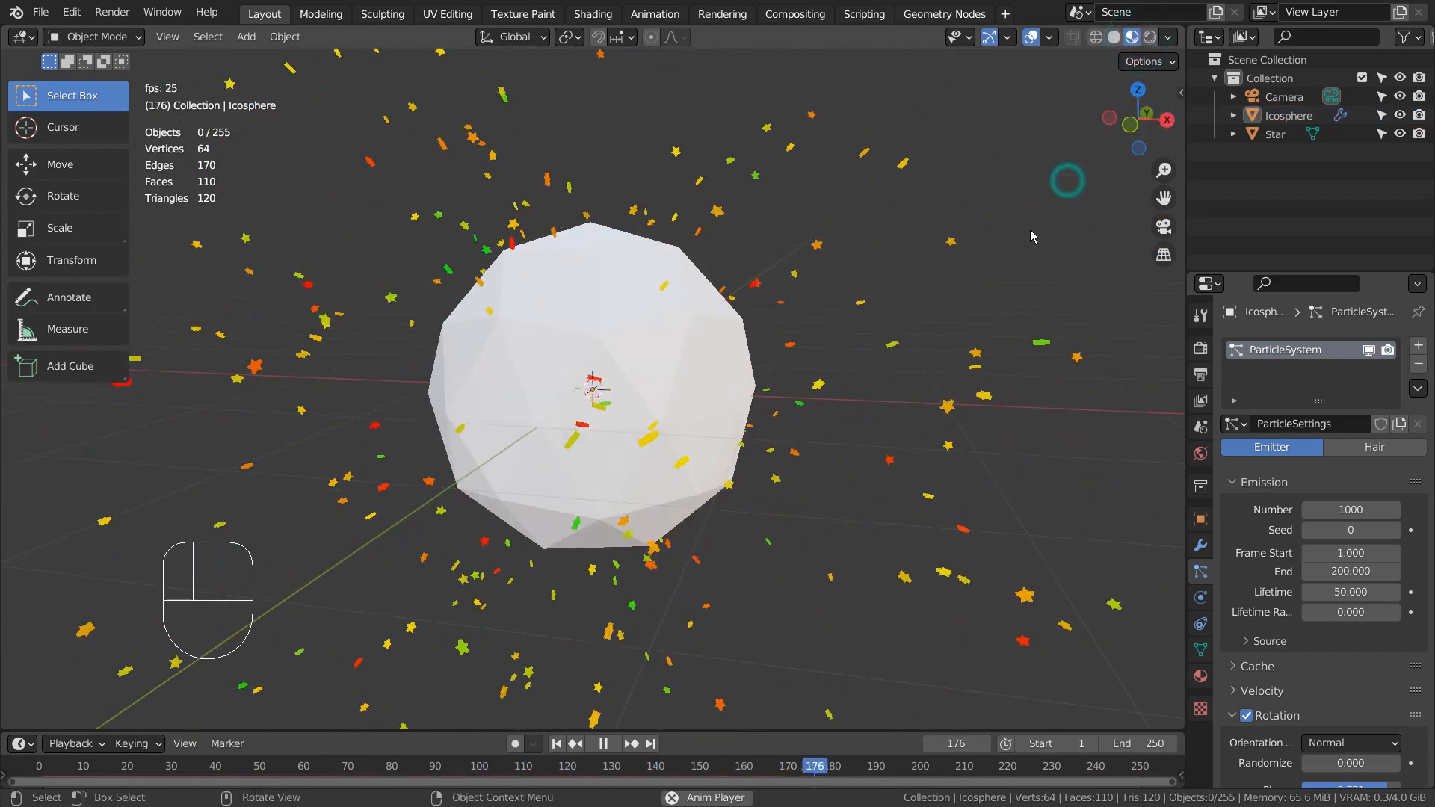
- Create a new material for the Icosphere and set its Base Color to black
click(598, 381)
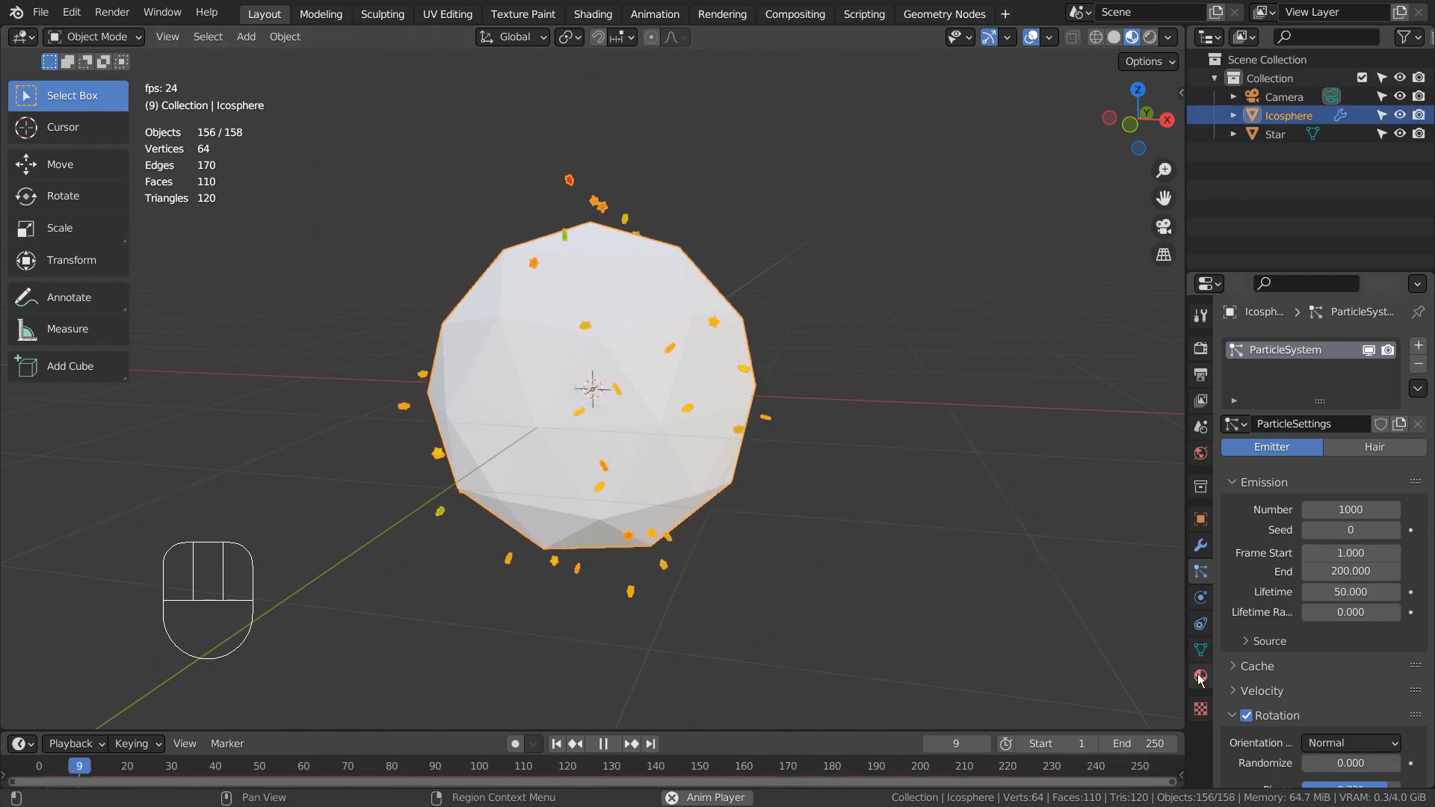
click(1200, 676)
click(1326, 420)
click(1364, 621)
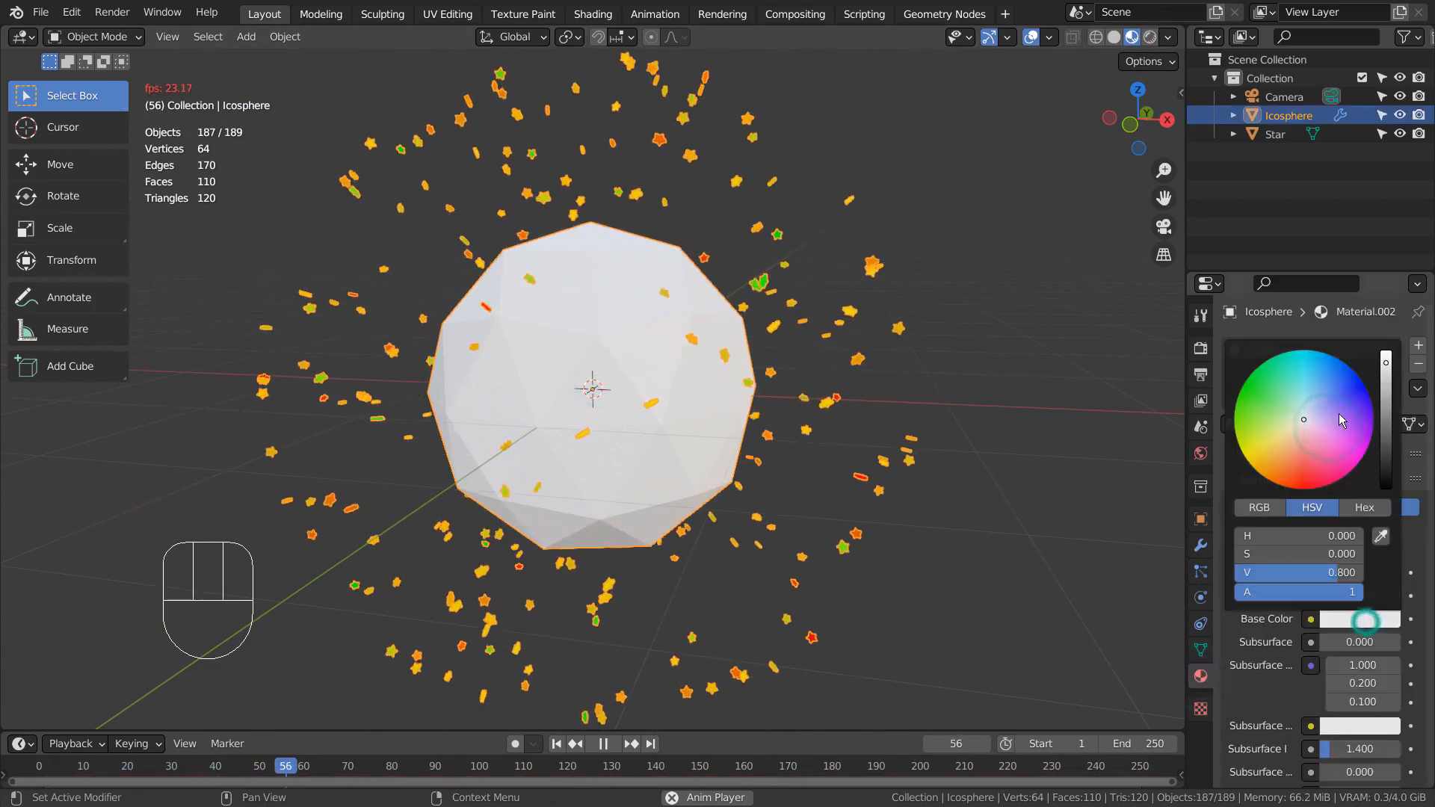
drag(1385, 382, 1386, 492)
click(1039, 306)
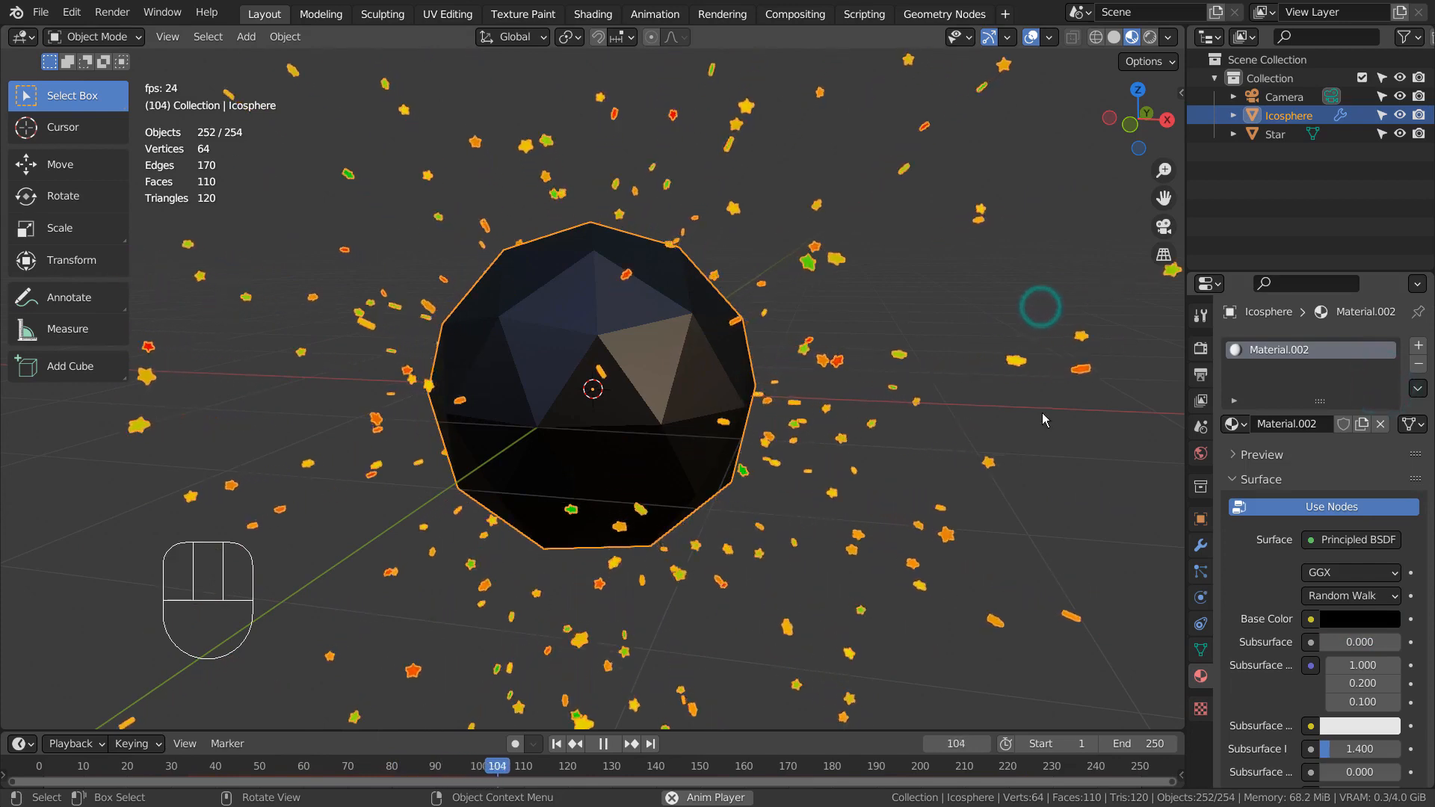
- Set the Specular value of the Icosphere's material to 0 and deselect the object
scroll(1364, 670, down, 5)
drag(1364, 677, 1303, 677)
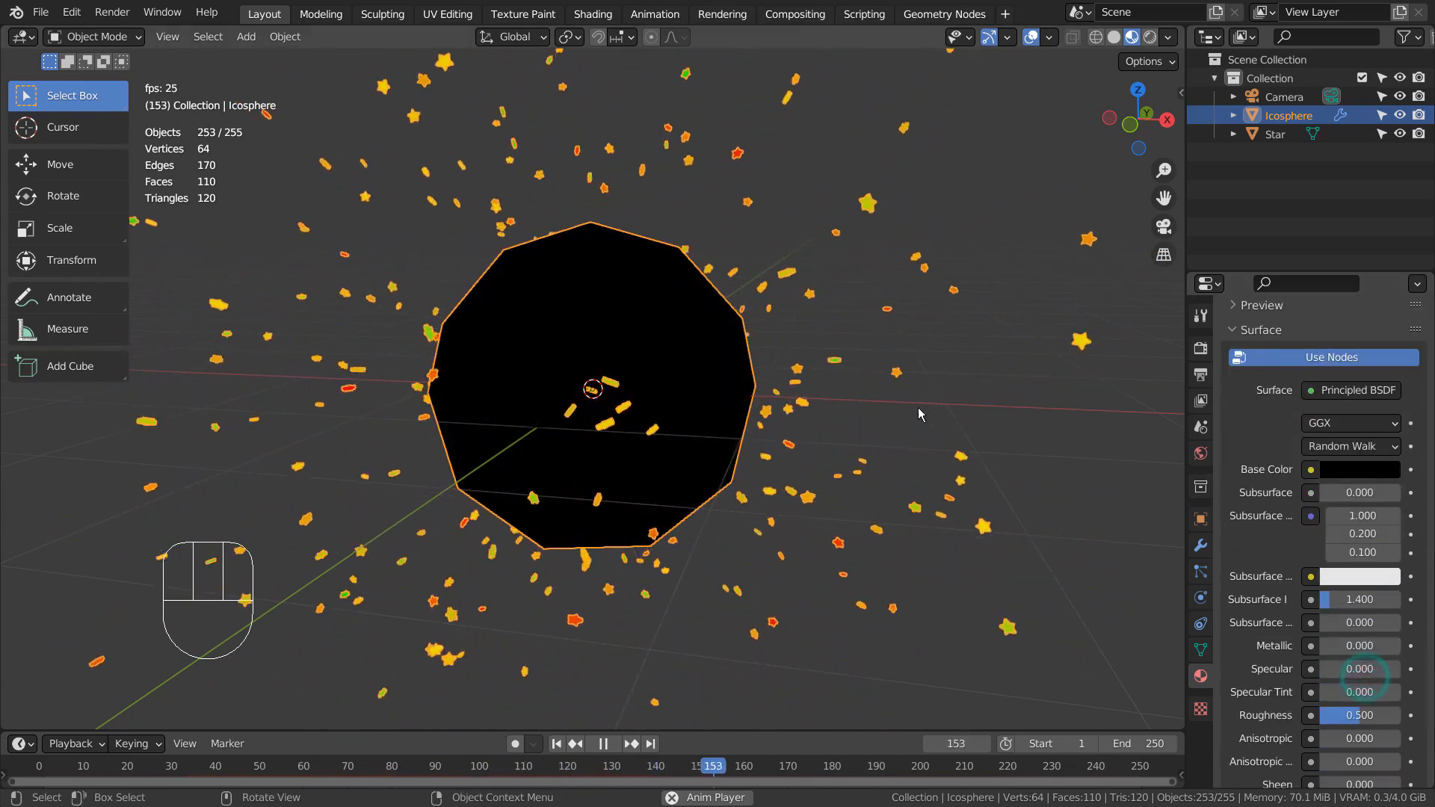
click(920, 404)
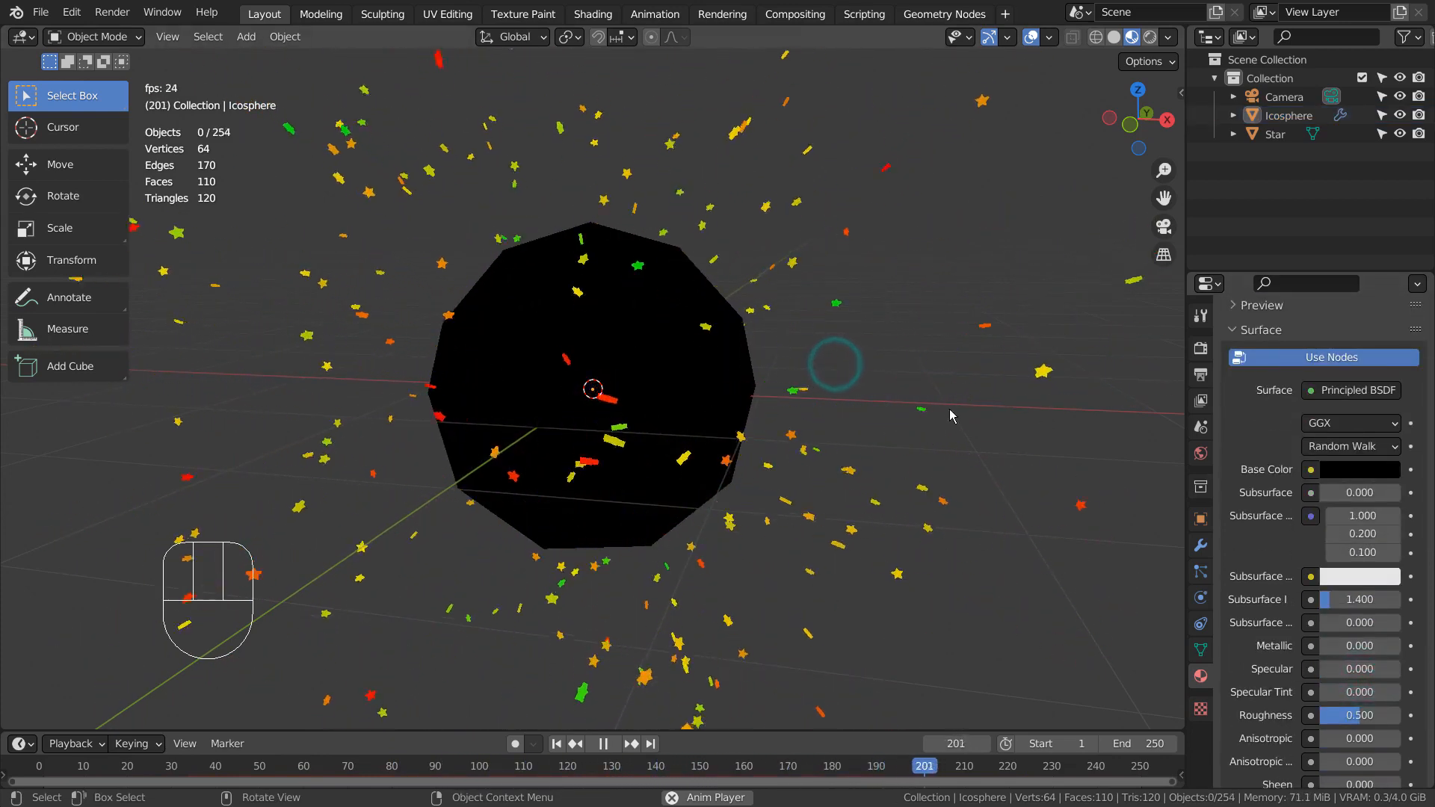
- Select the Star object and set the emission Strength of its material to 255
click(630, 424)
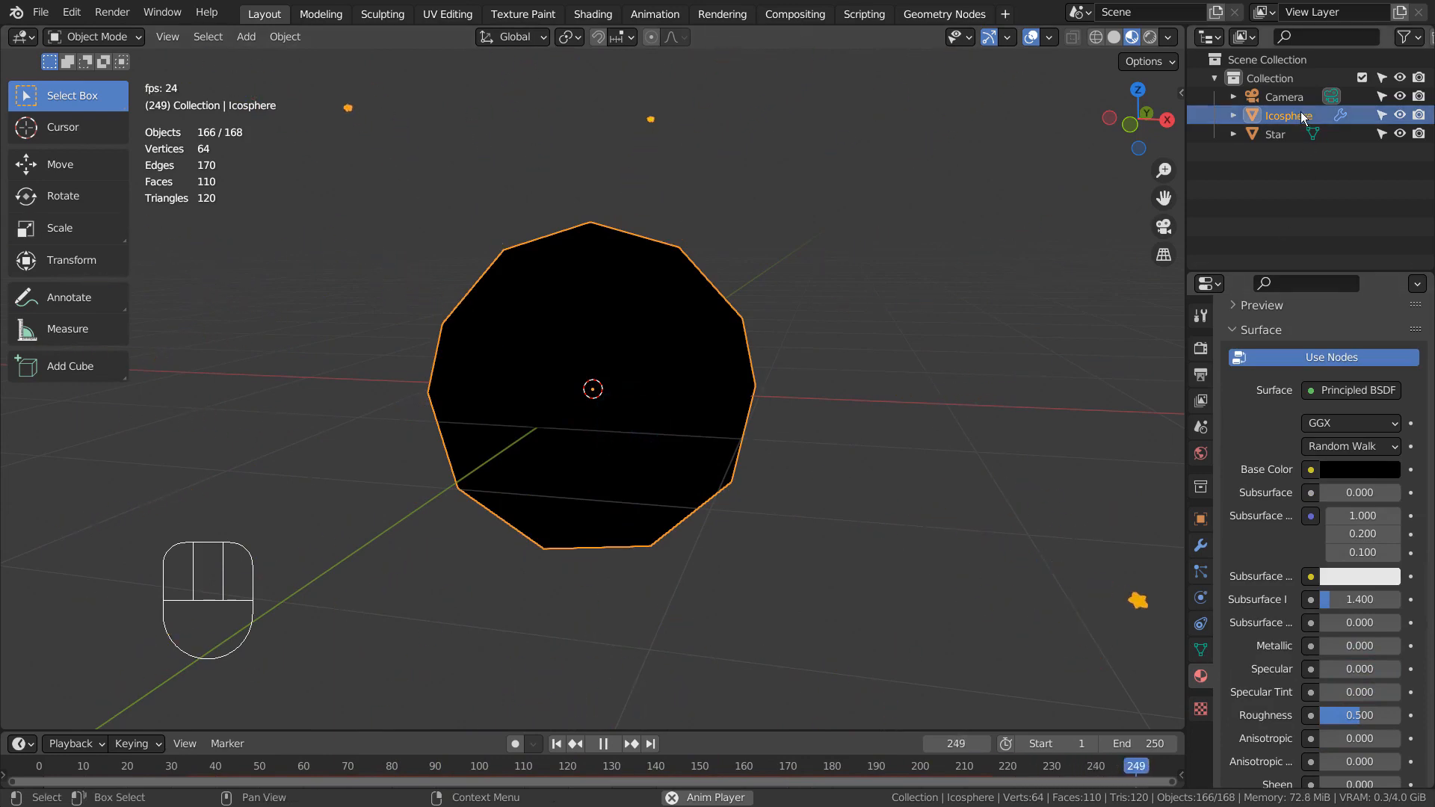
click(1278, 134)
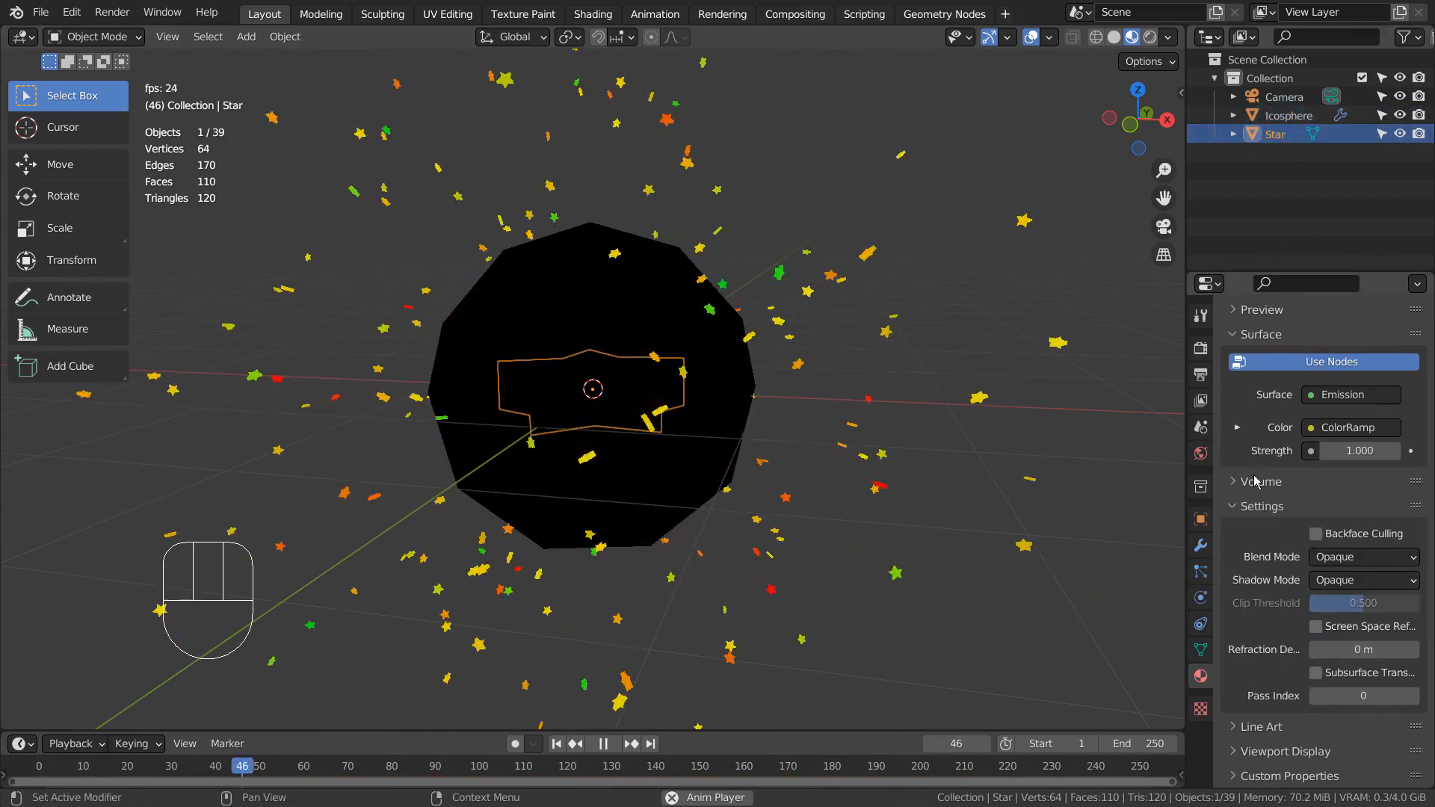
drag(1356, 445, 1210, 443)
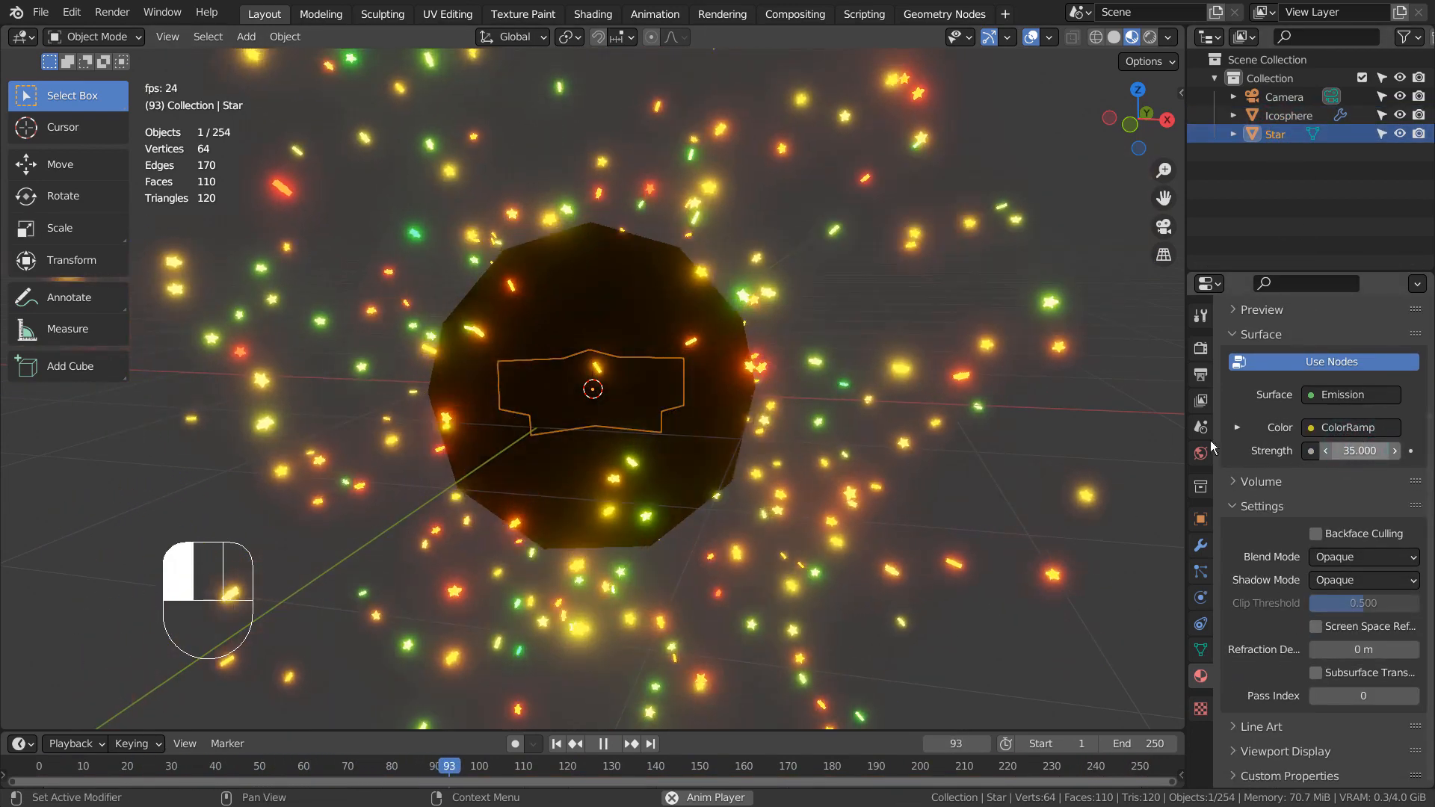
click(1374, 451)
text(255)
key(Return)
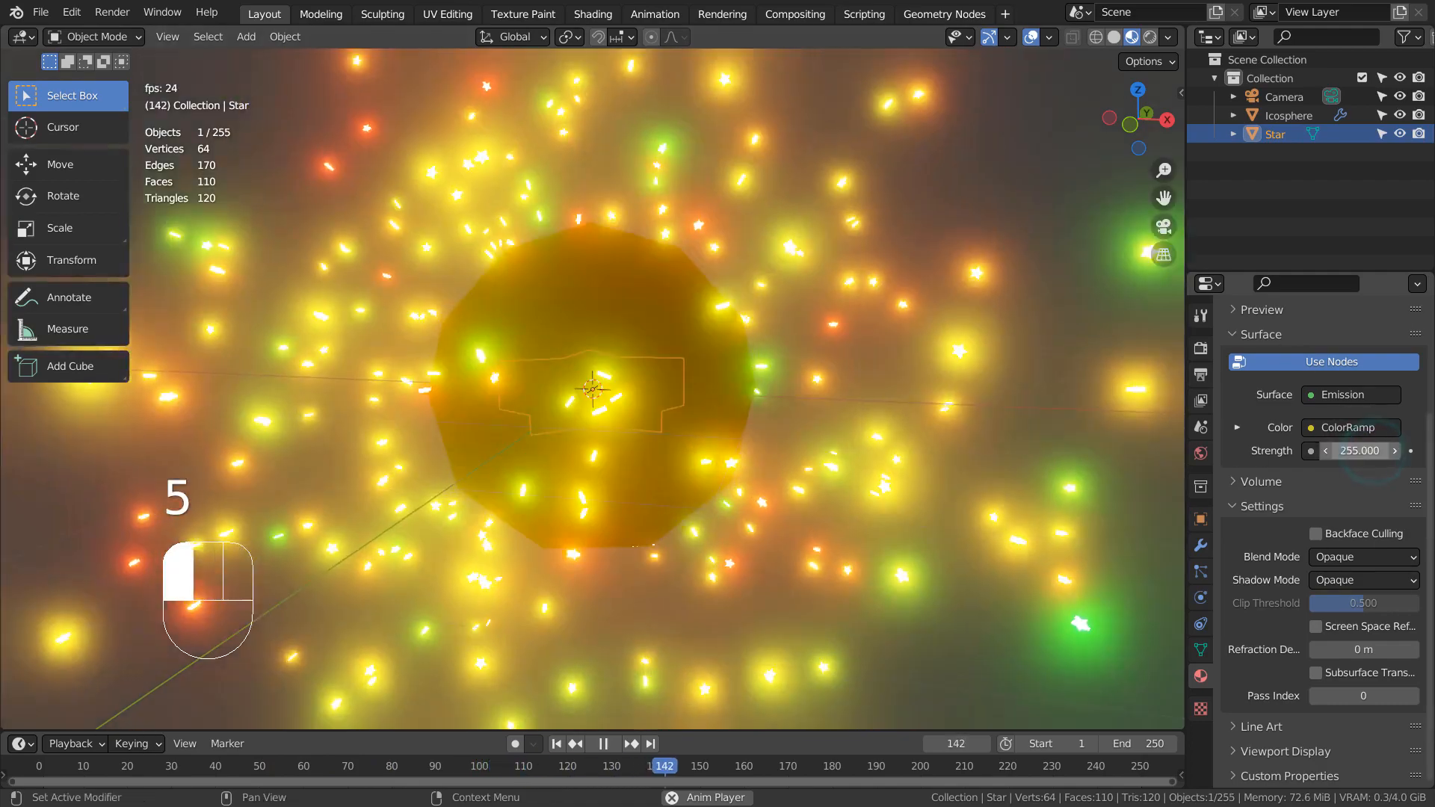
- Select the Icosphere and set its particle emission End to 250 and Lifetime to 250
click(948, 349)
scroll(921, 384, down, 6)
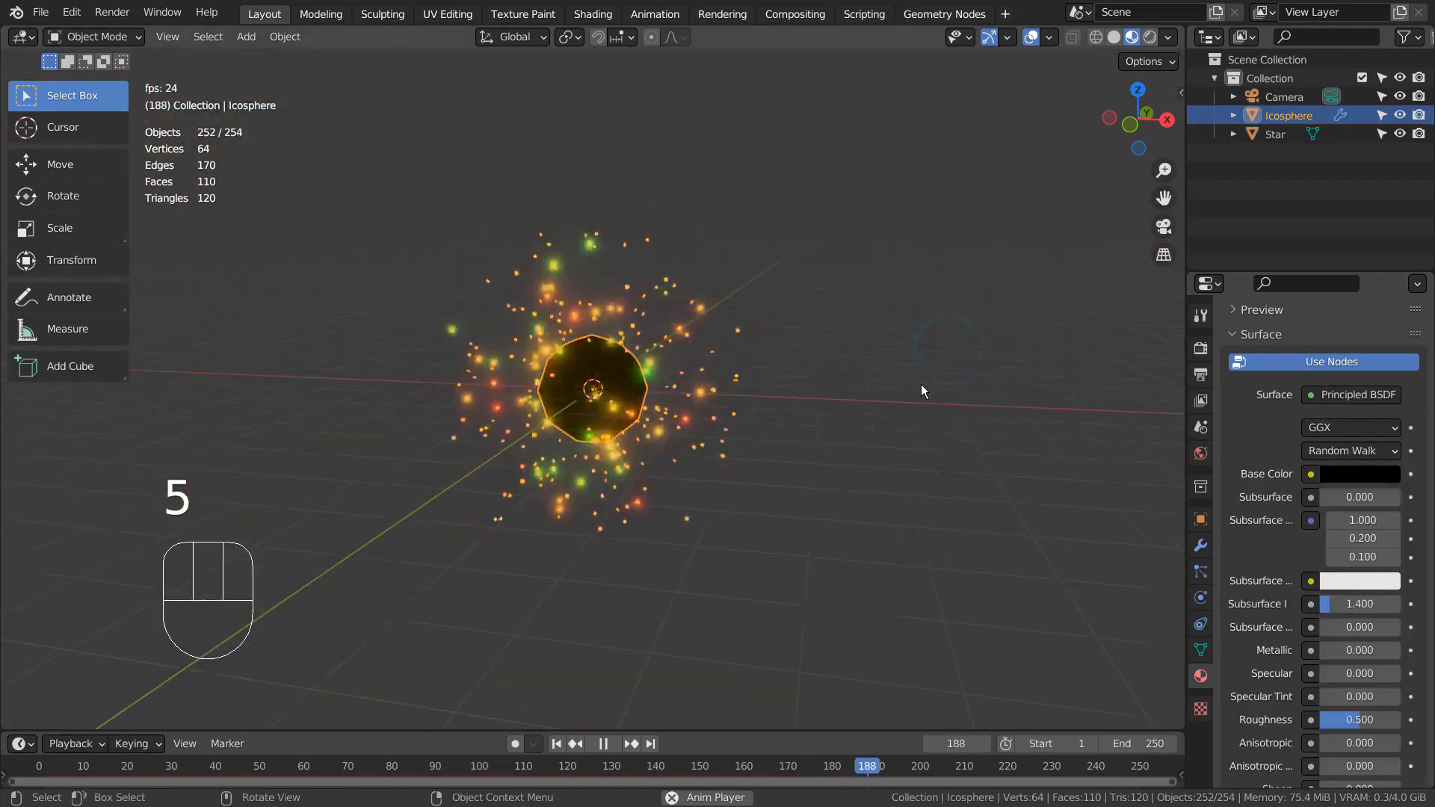
click(1200, 572)
scroll(1357, 529, up, 5)
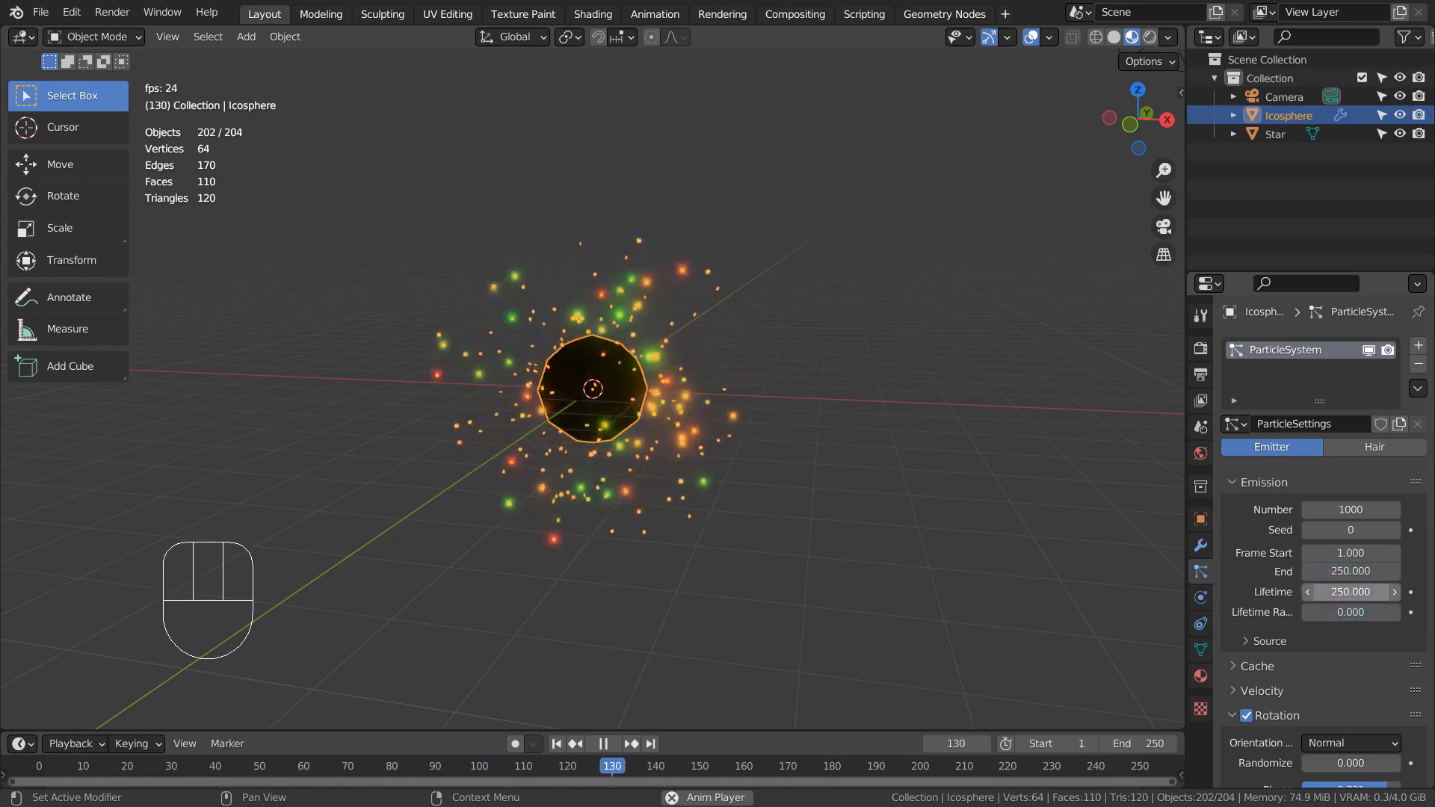
- Set the render Scale of the Icosphere's particles to 0.100 and deselect the object
scroll(1375, 557, down, 8)
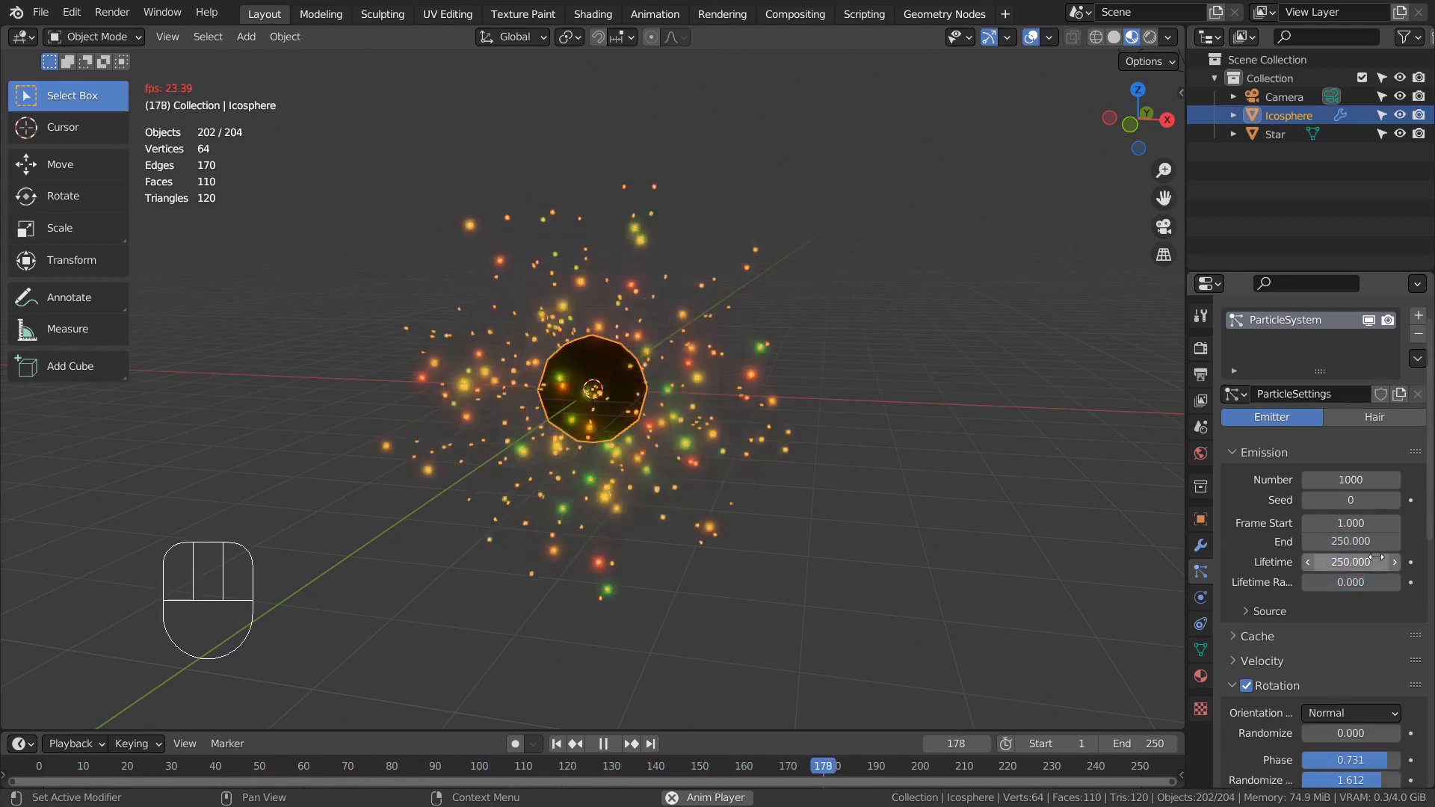
scroll(1375, 556, down, 4)
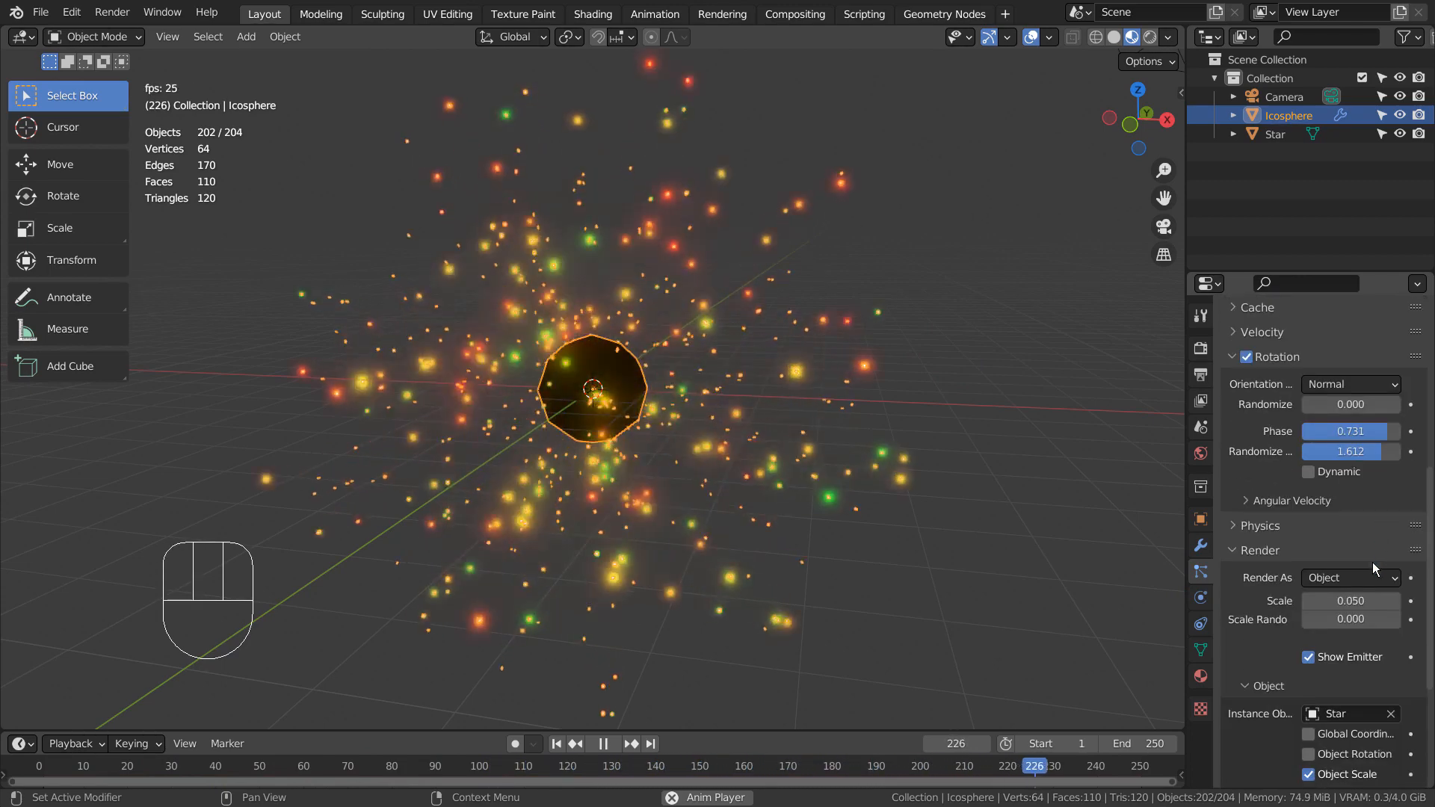
drag(1349, 600, 1353, 595)
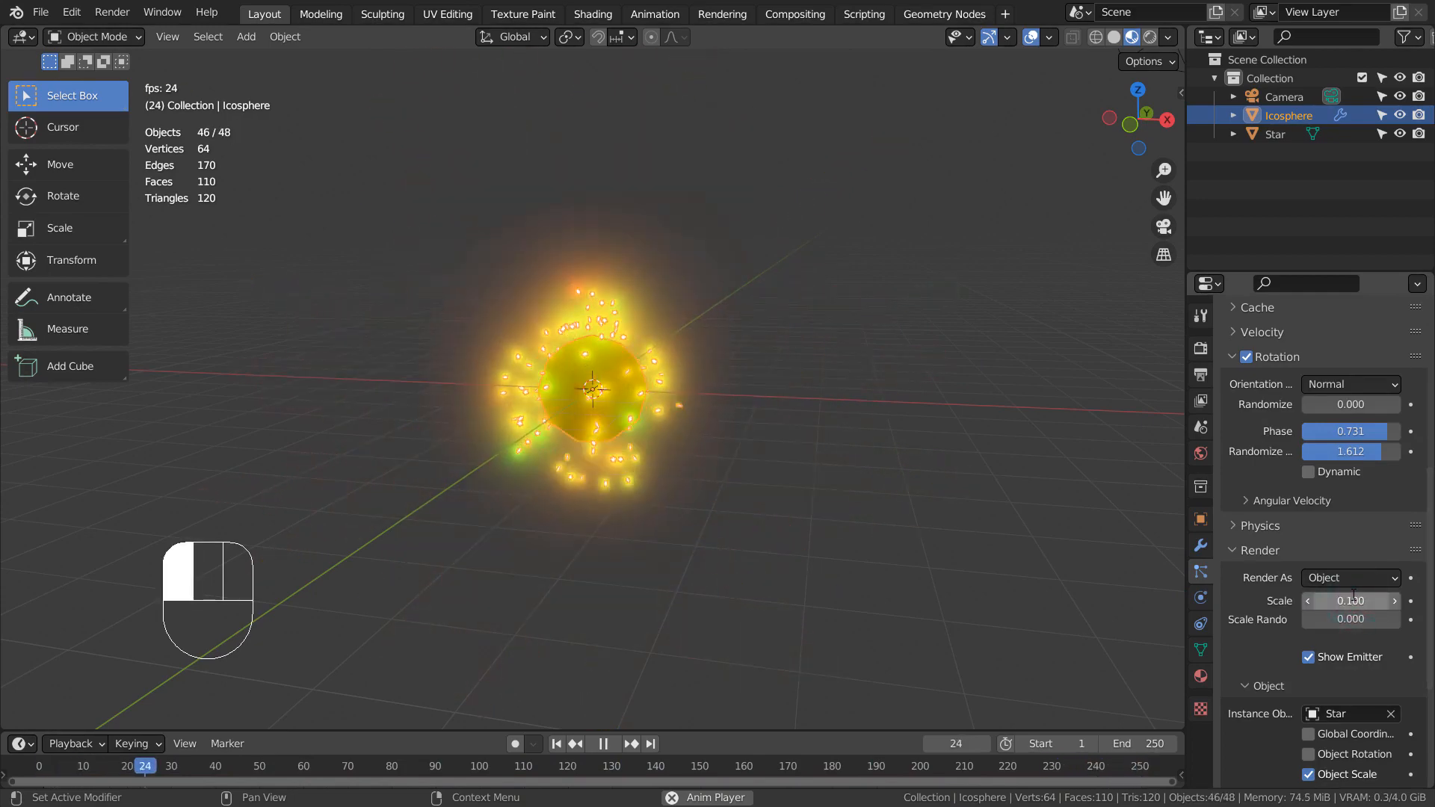
click(1054, 474)
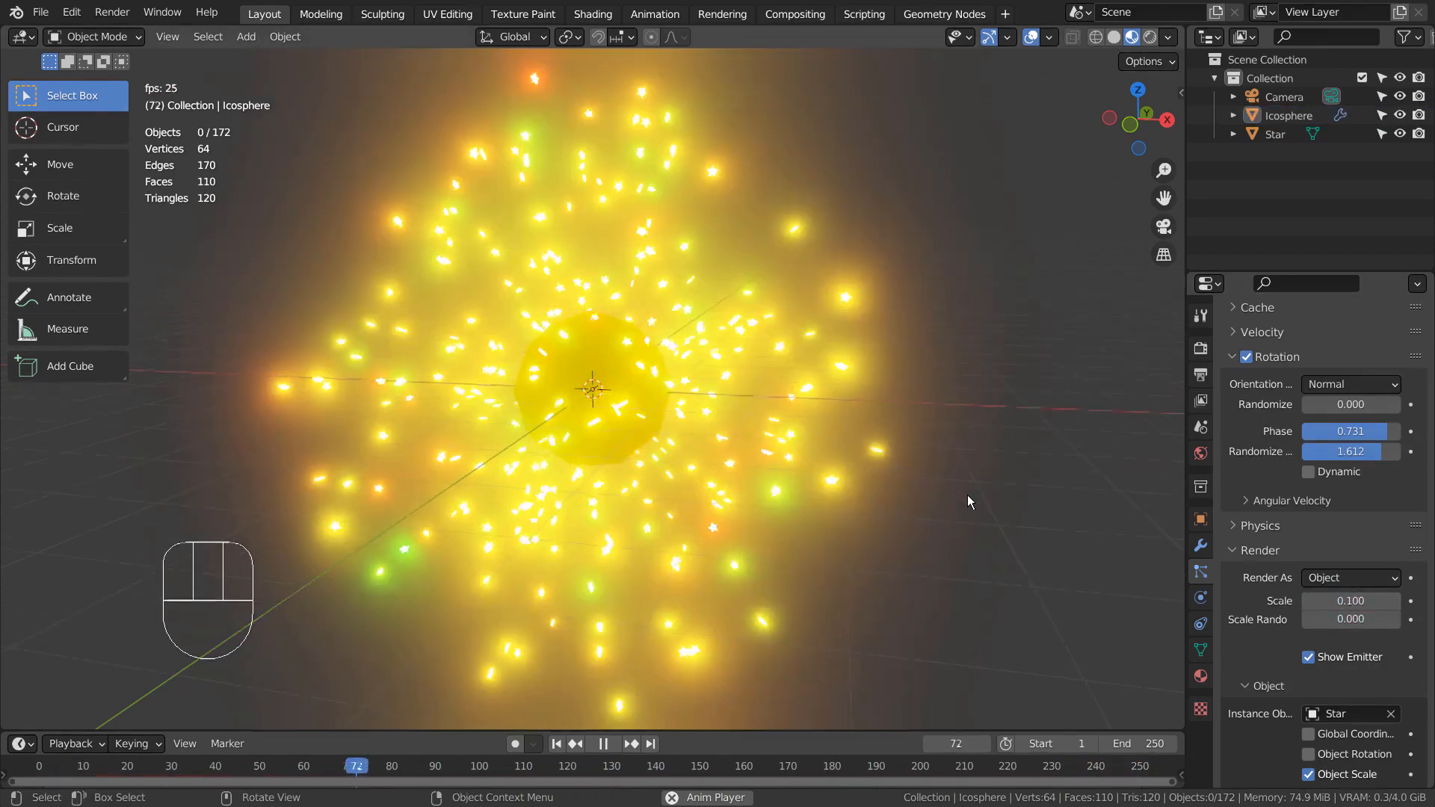
- Select the Star object, try an emission Strength of 35 for its material, settle on 55, and deselect the object
click(1202, 666)
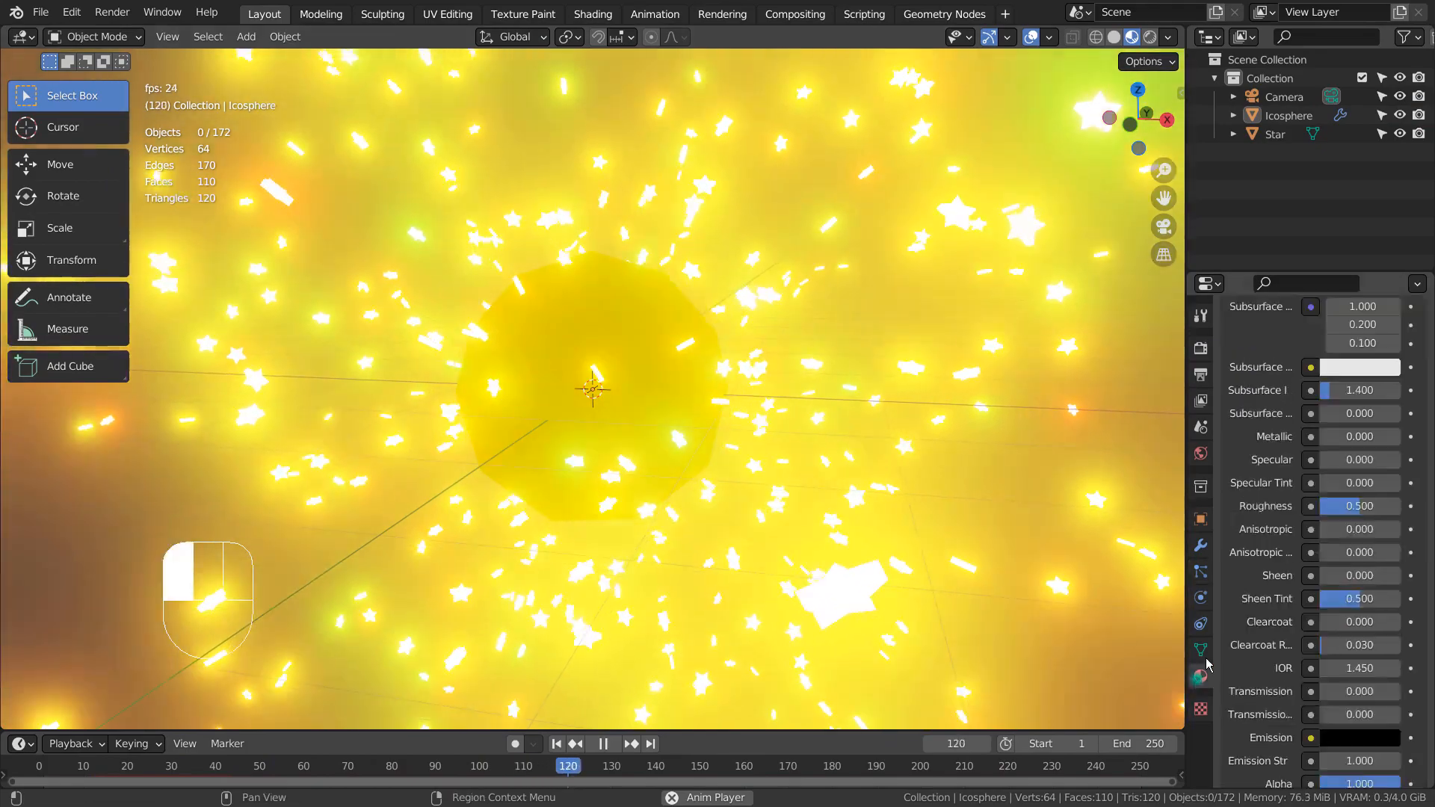
click(1275, 135)
click(1355, 450)
text(1)
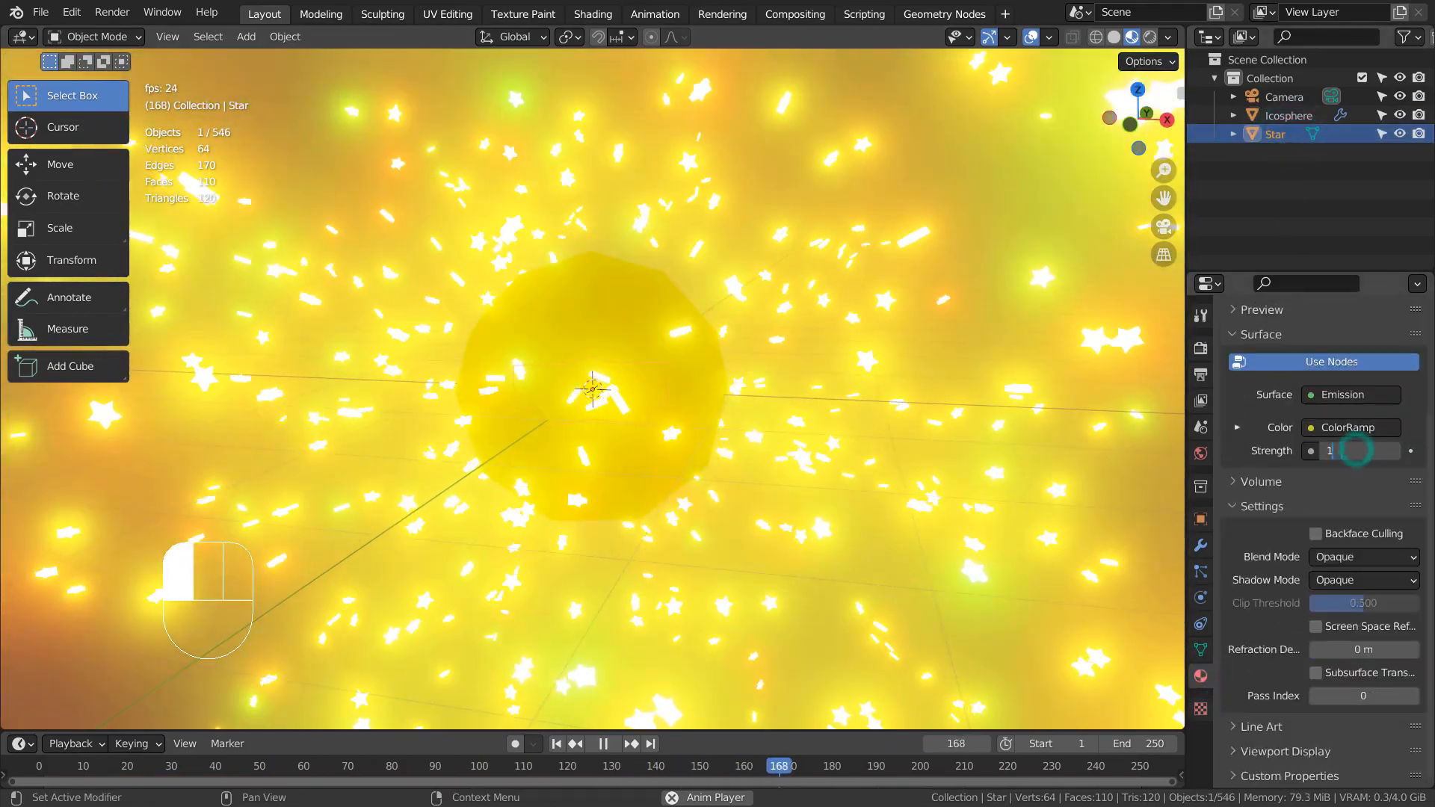
text(35)
key(Return)
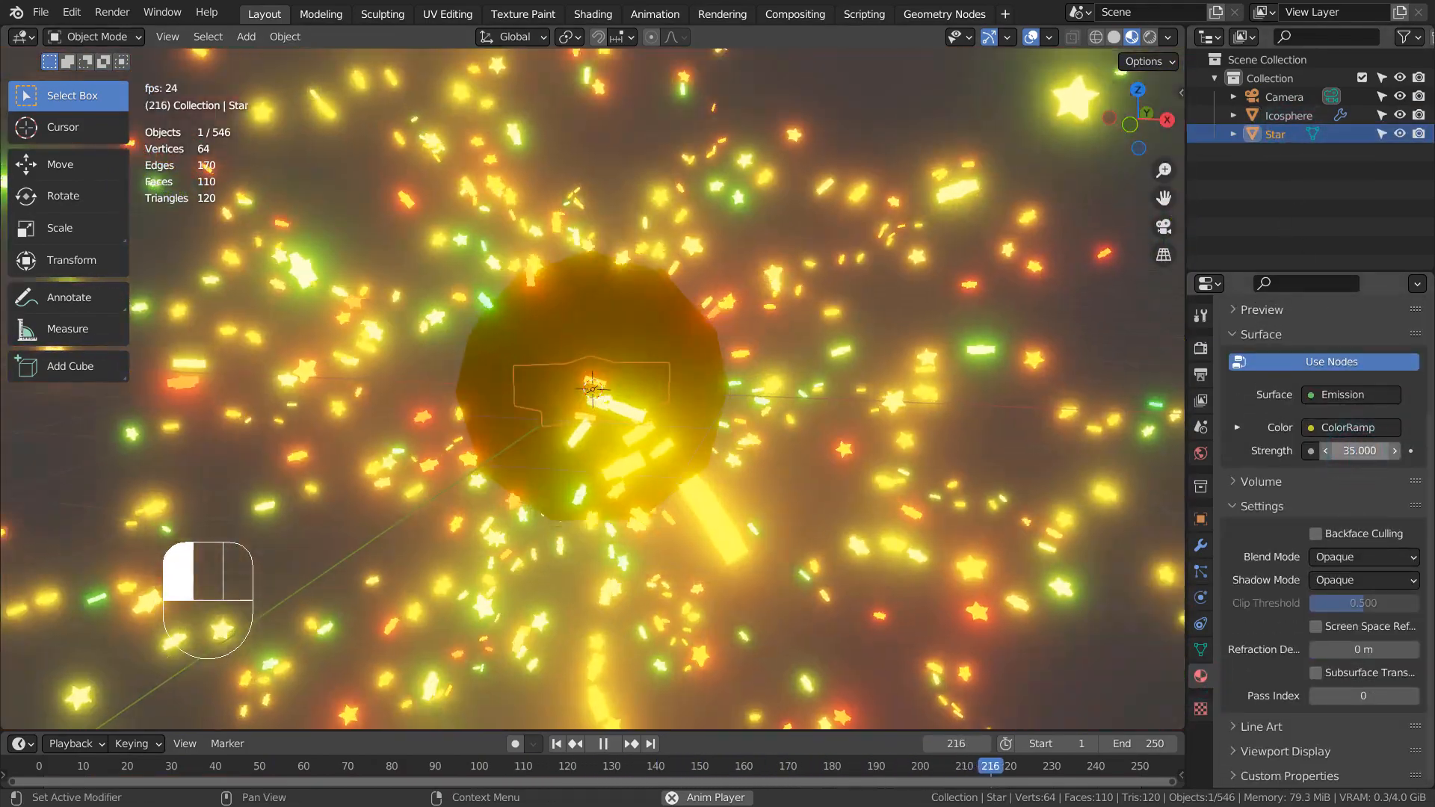
click(1360, 450)
text(55)
key(Return)
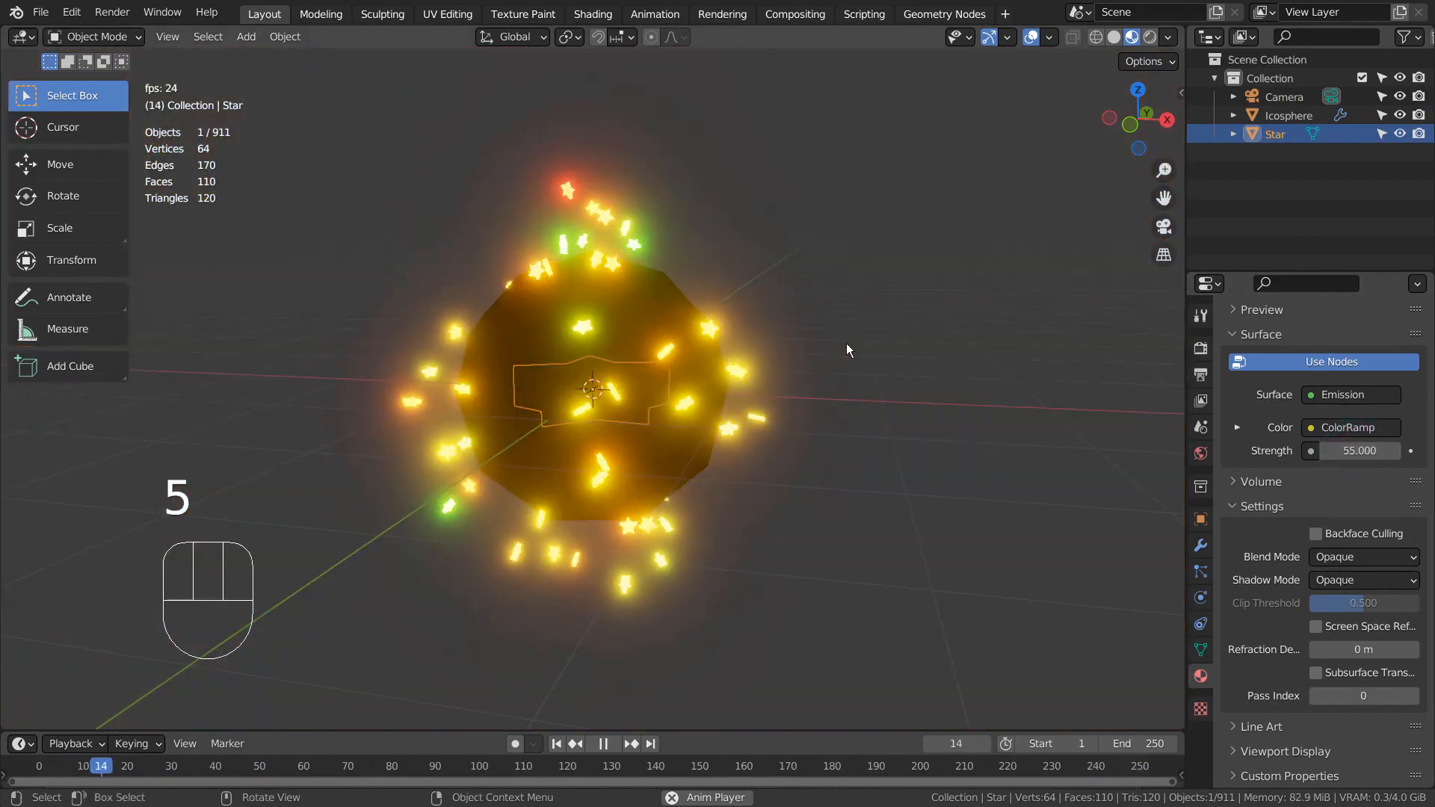
click(860, 339)
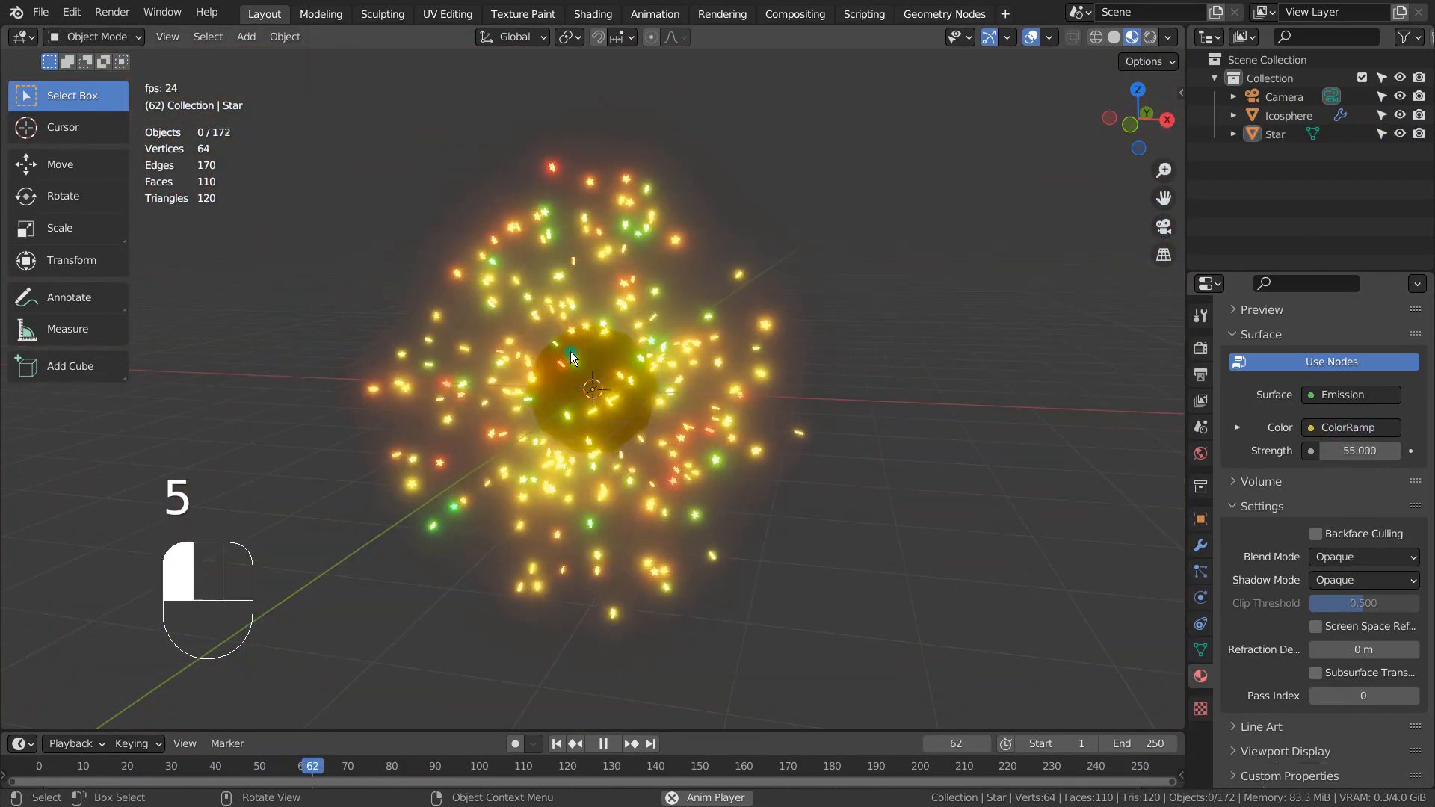
- Scale the Icosphere down to a tiny size at the scene's origin
click(572, 359)
shift+click(1271, 135)
key(s)
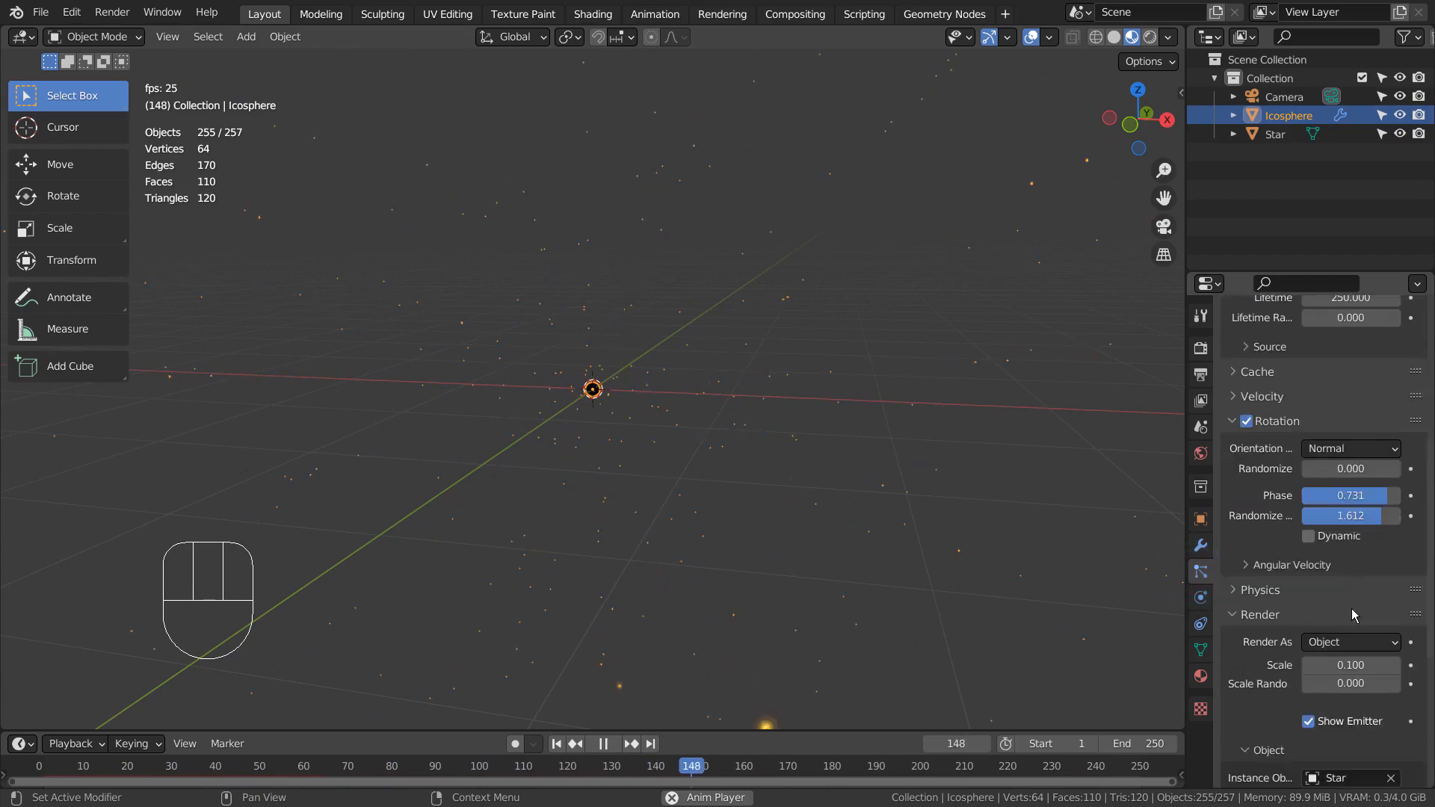
- Set the render Scale of the Icosphere's particles to 1 and deselect everything
text(1)
key(Return)
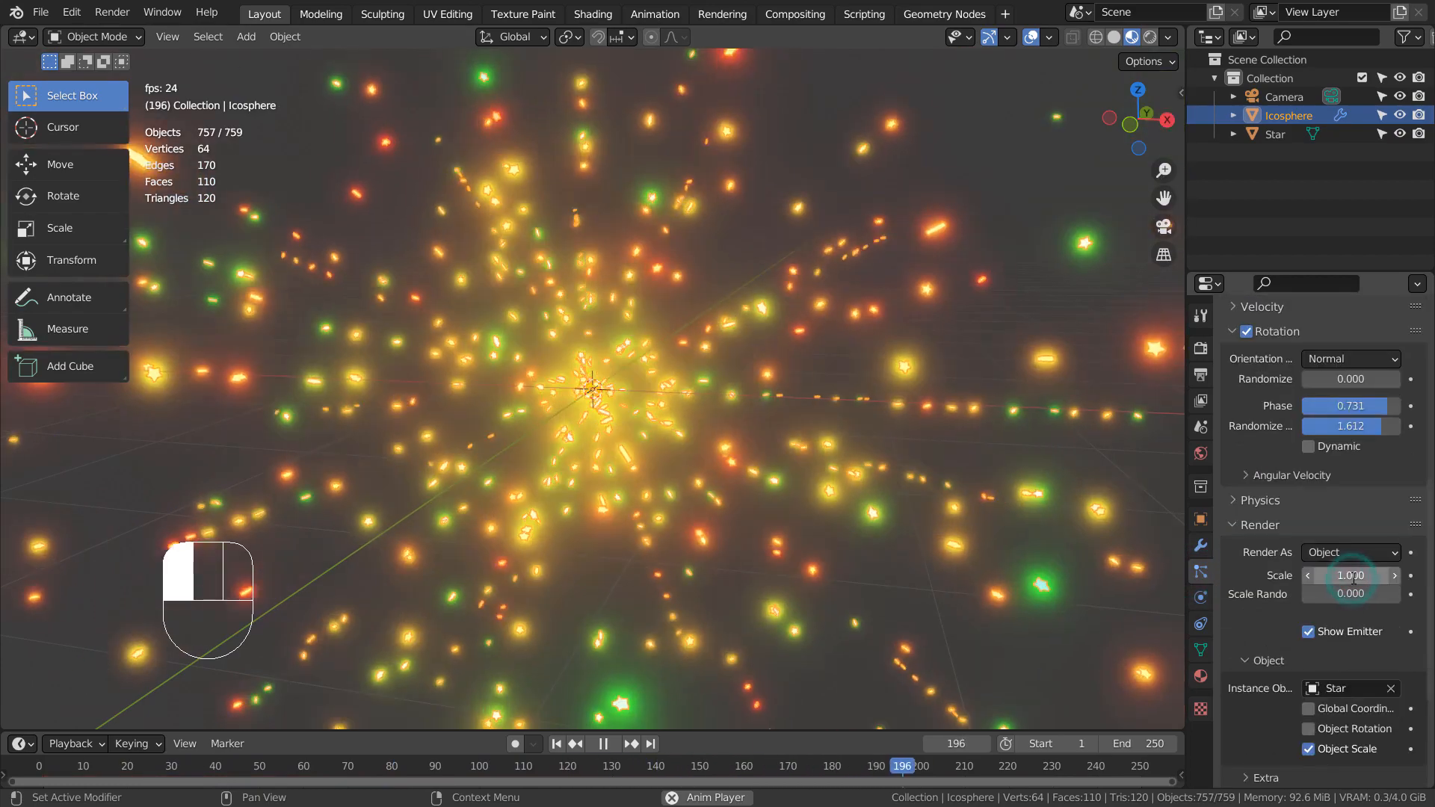
click(1029, 326)
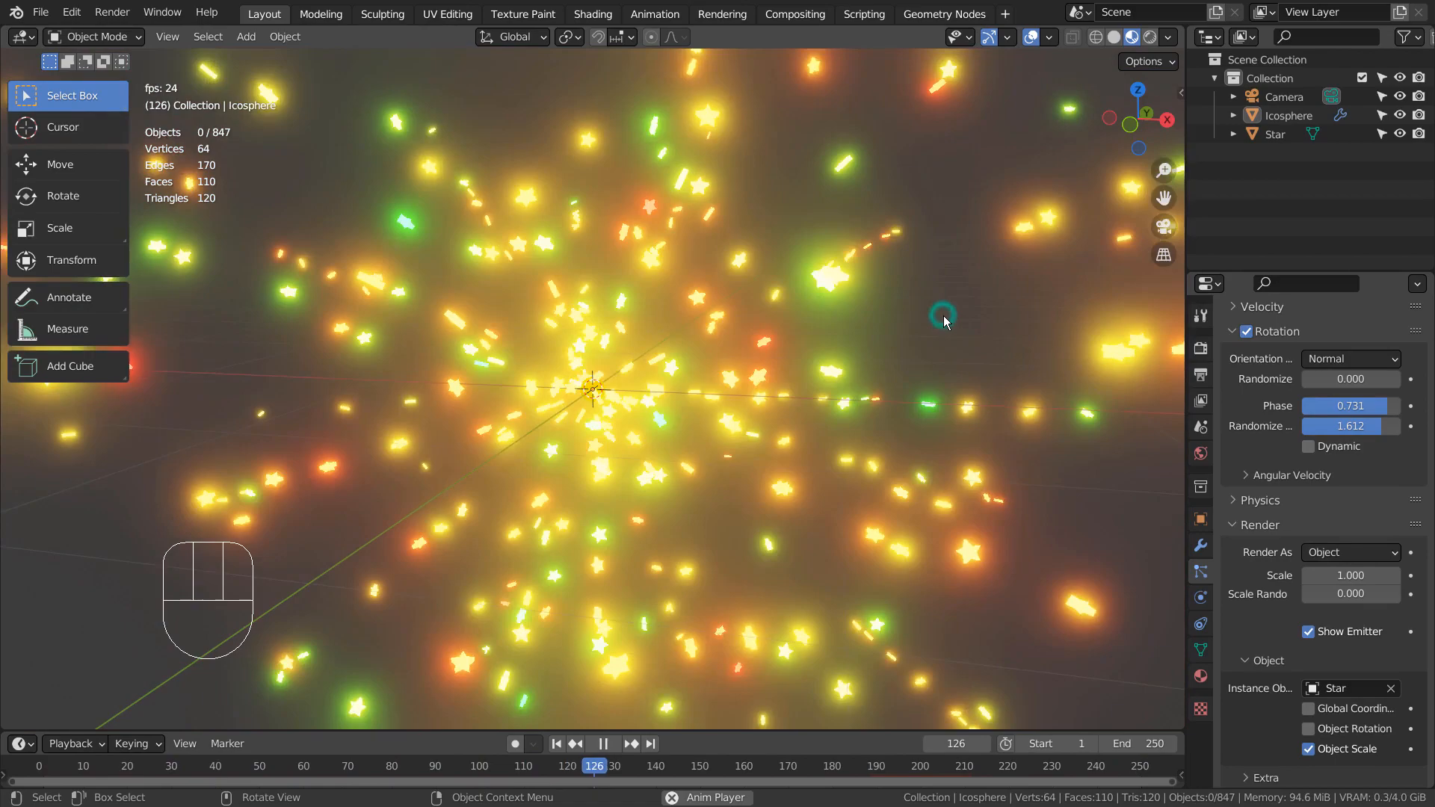
- Add a UV sphere with 3 segments and 3 rings at the origin
key(shift+a)
mouse_move(943, 315)
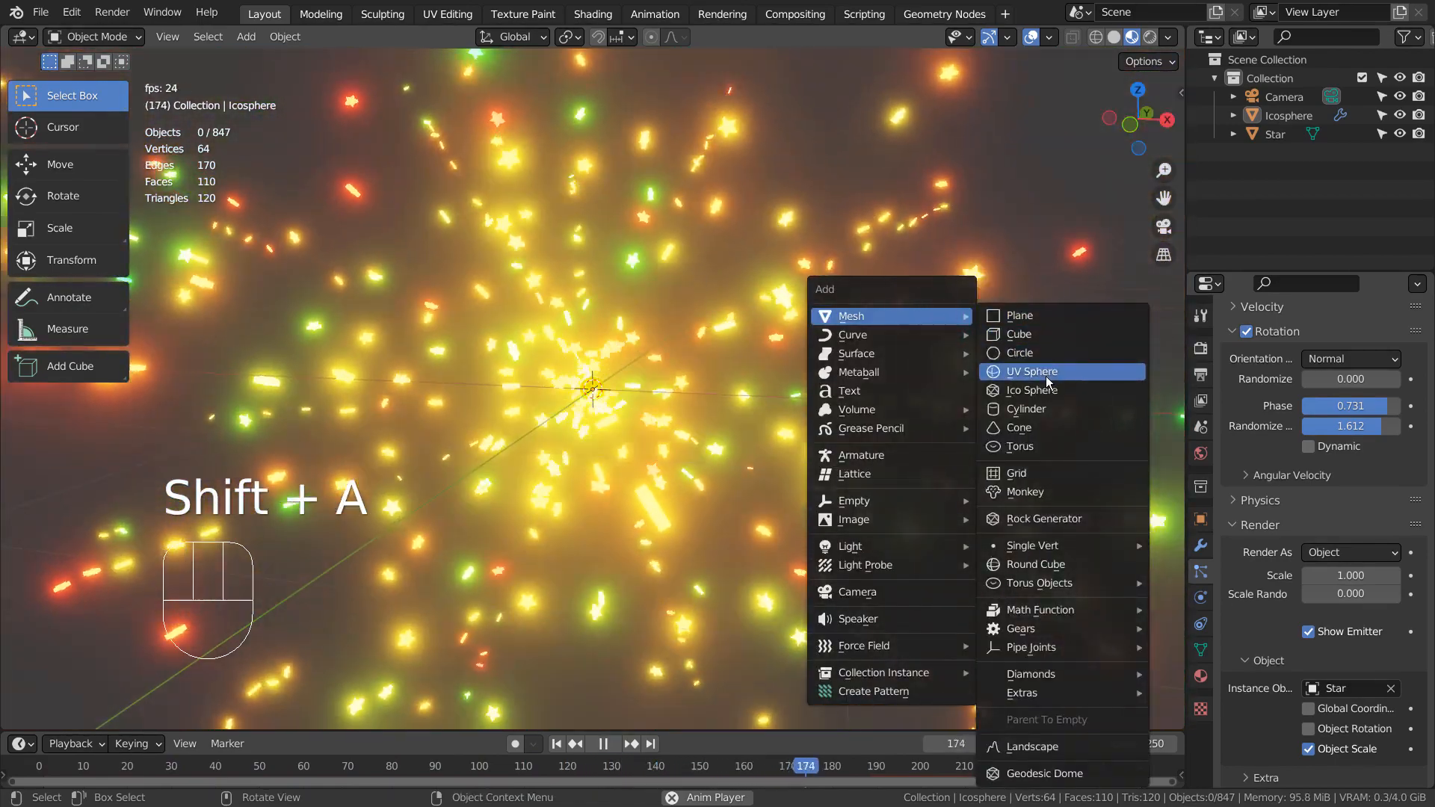
click(1047, 375)
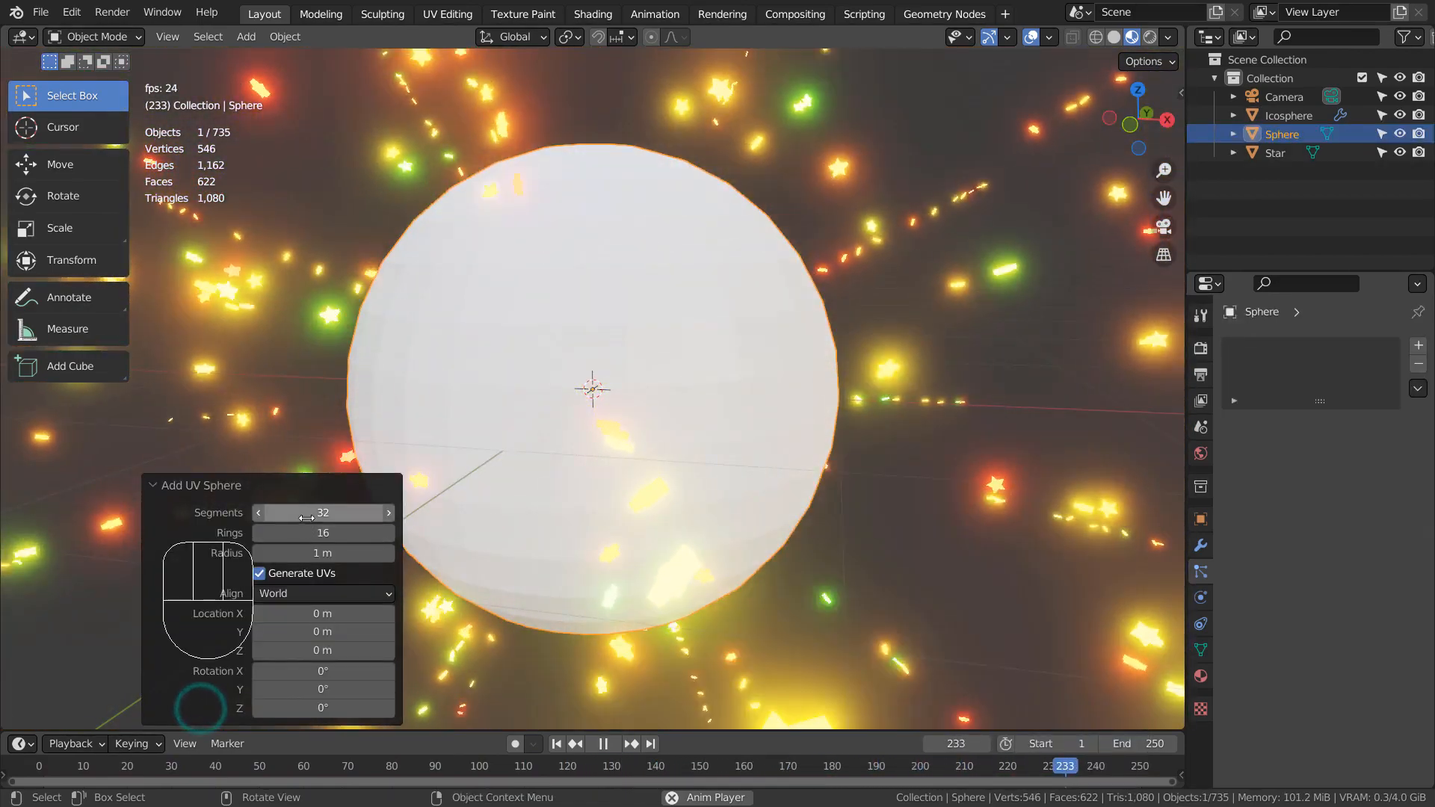
click(309, 513)
text(3)
key(Tab)
text(3)
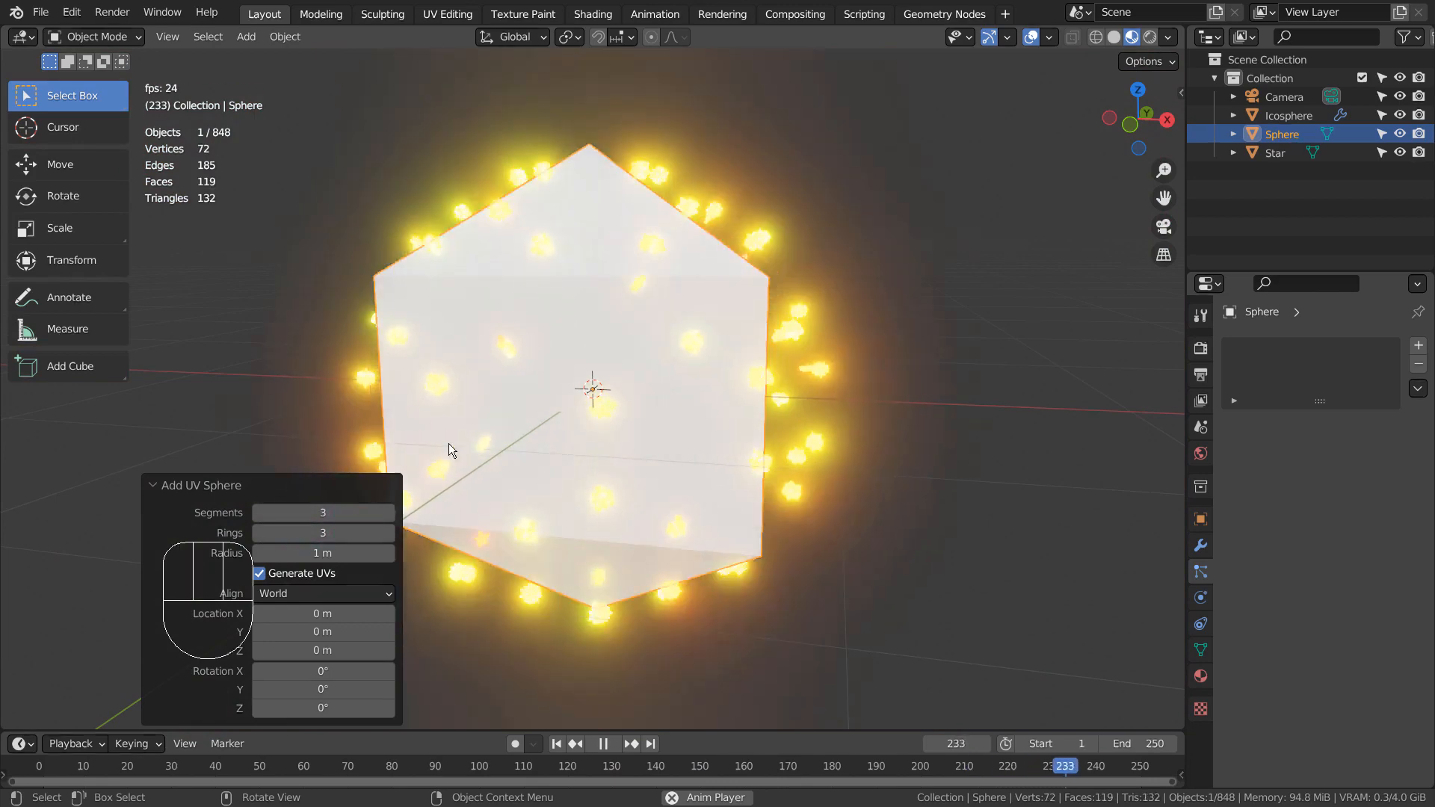
- Scale the new low-poly Sphere down to about 0.049 of its size
click(707, 275)
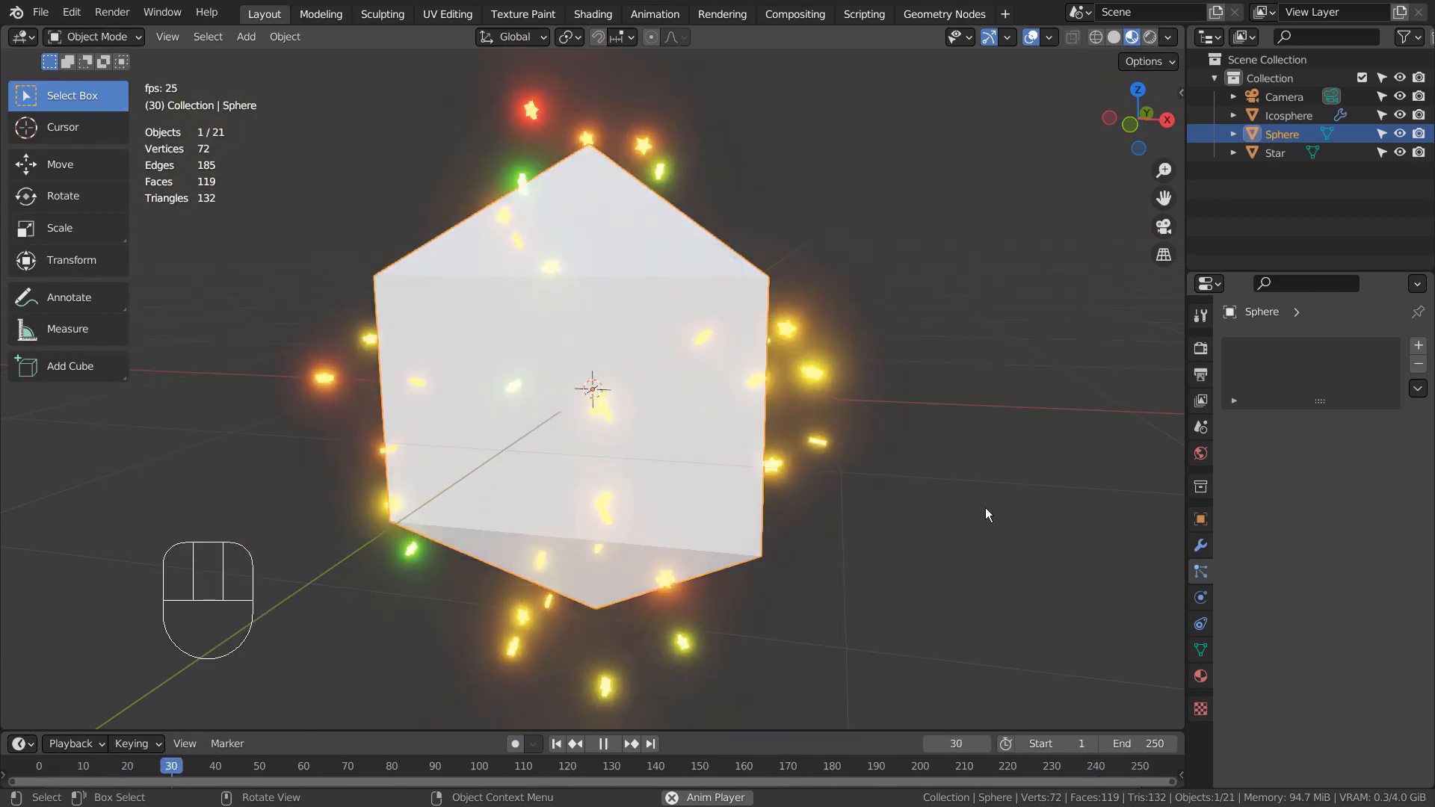
key(s)
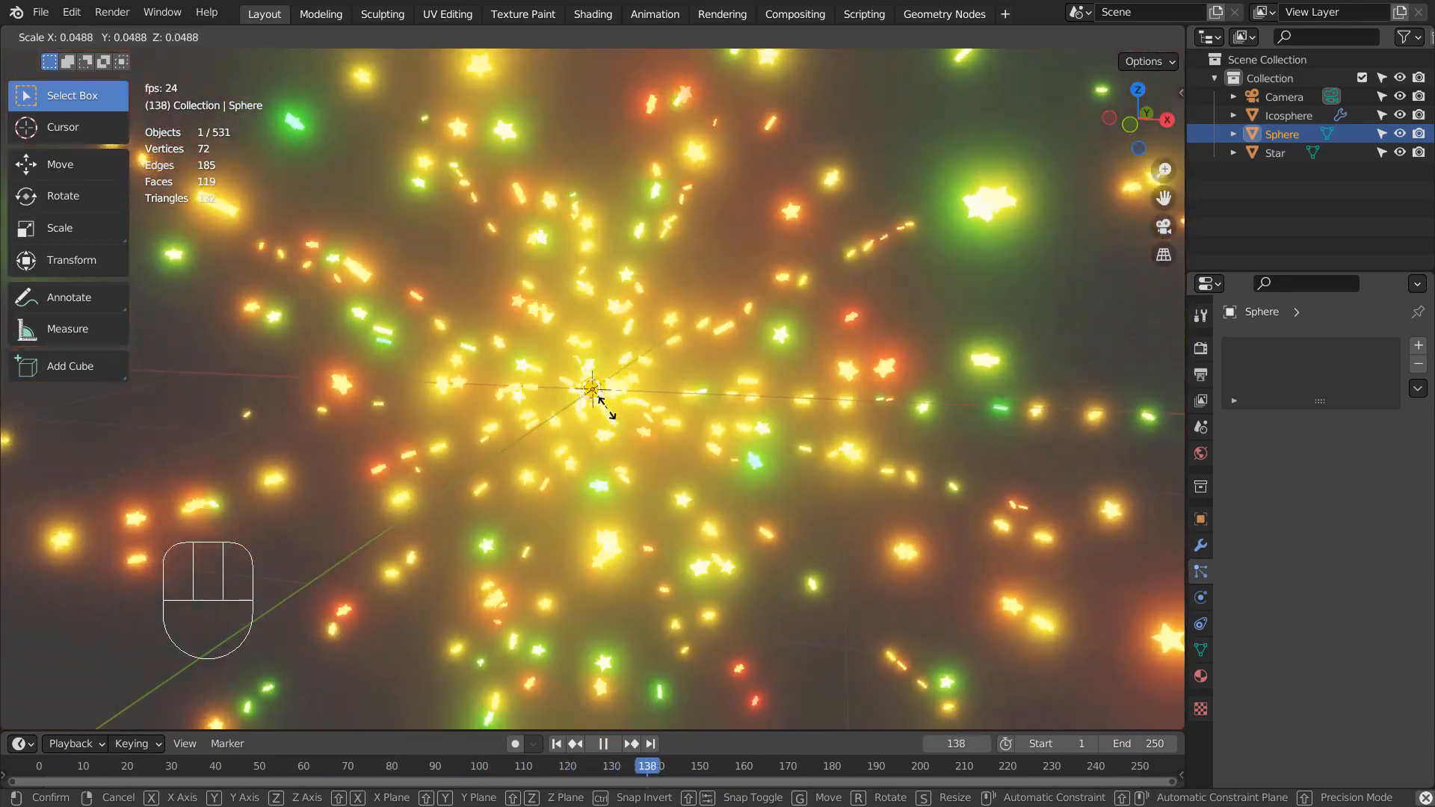
click(607, 408)
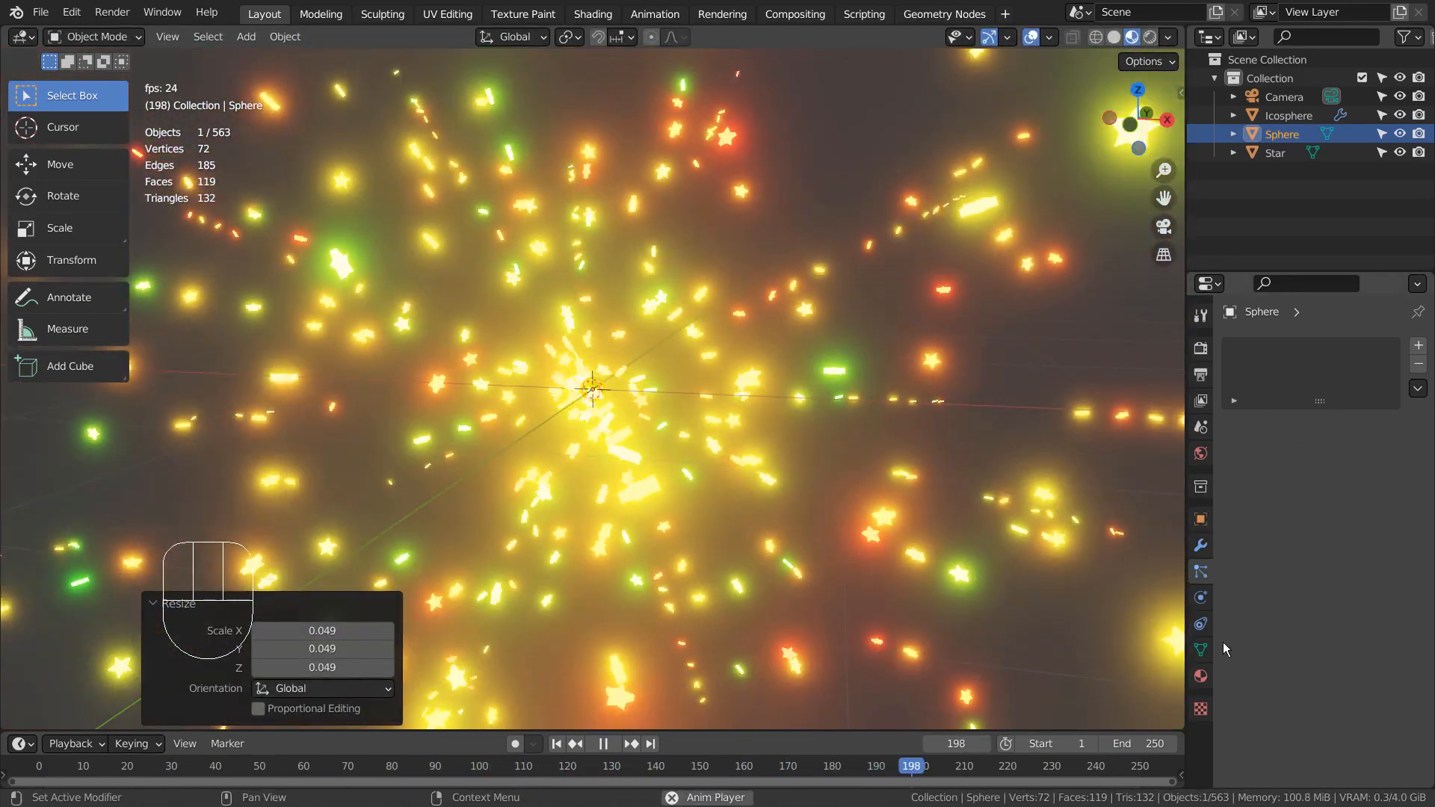
- Assign Material.001 to the Sphere, make it a single-user copy for shading, and colour the ColorRamp's first stop blue
click(1202, 675)
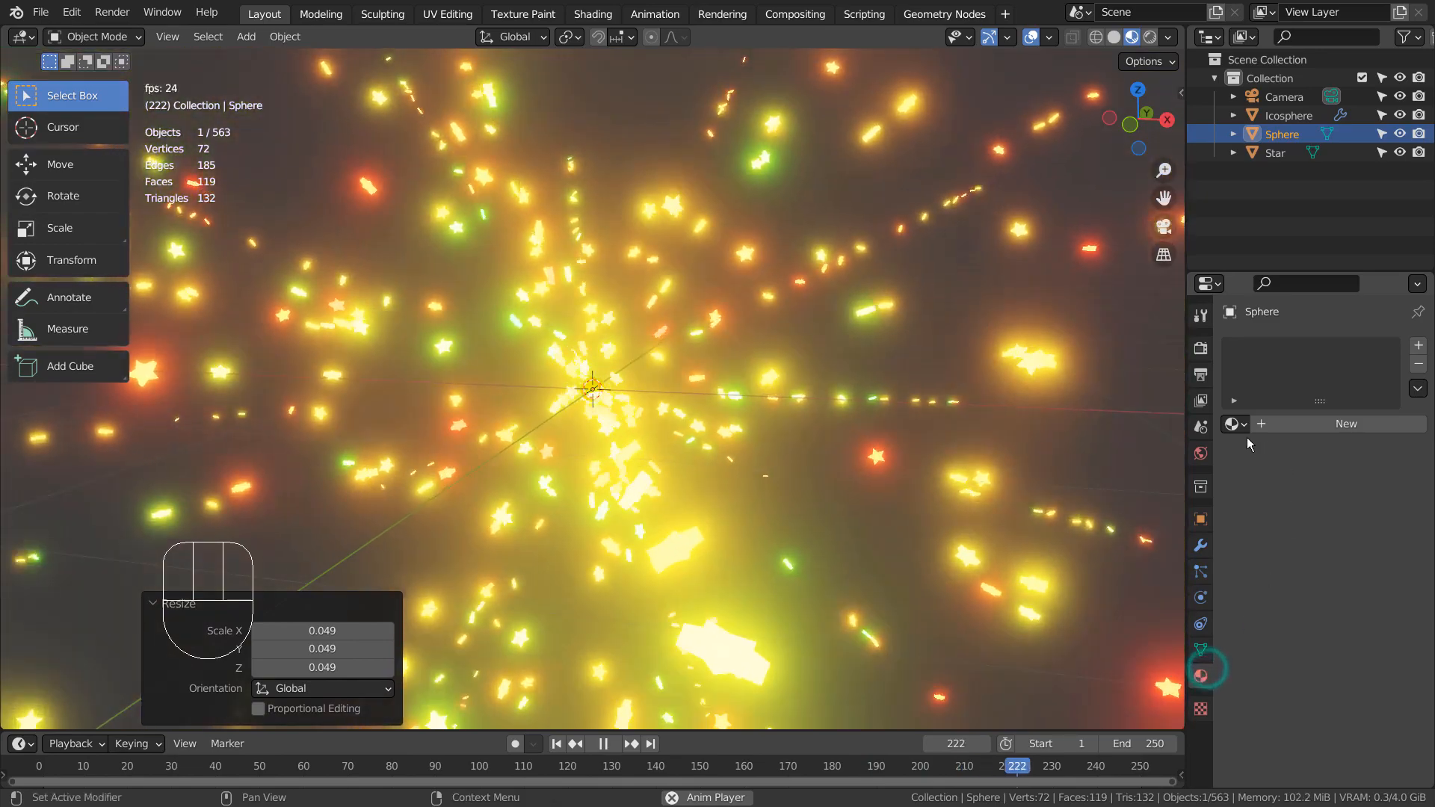
click(1233, 424)
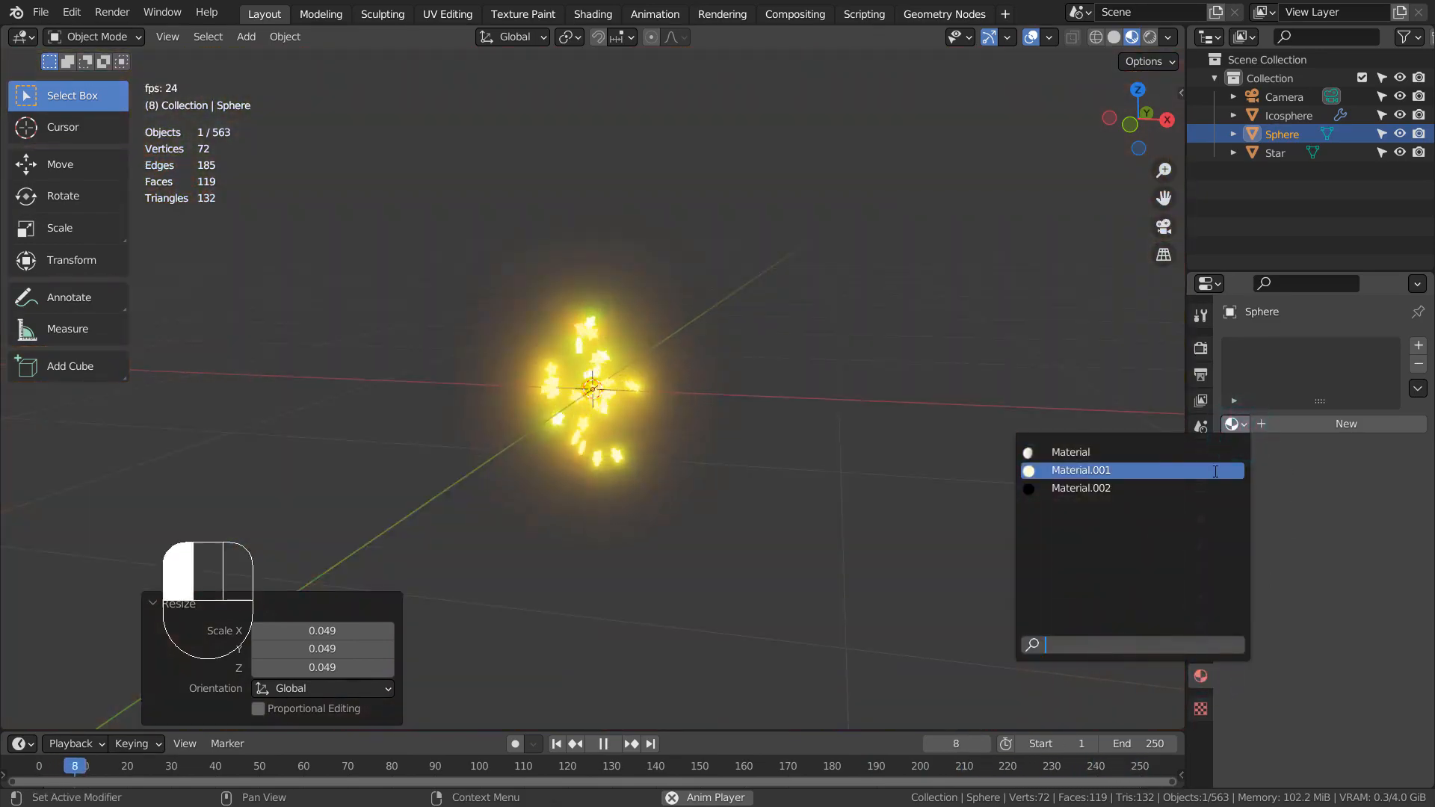
click(1215, 471)
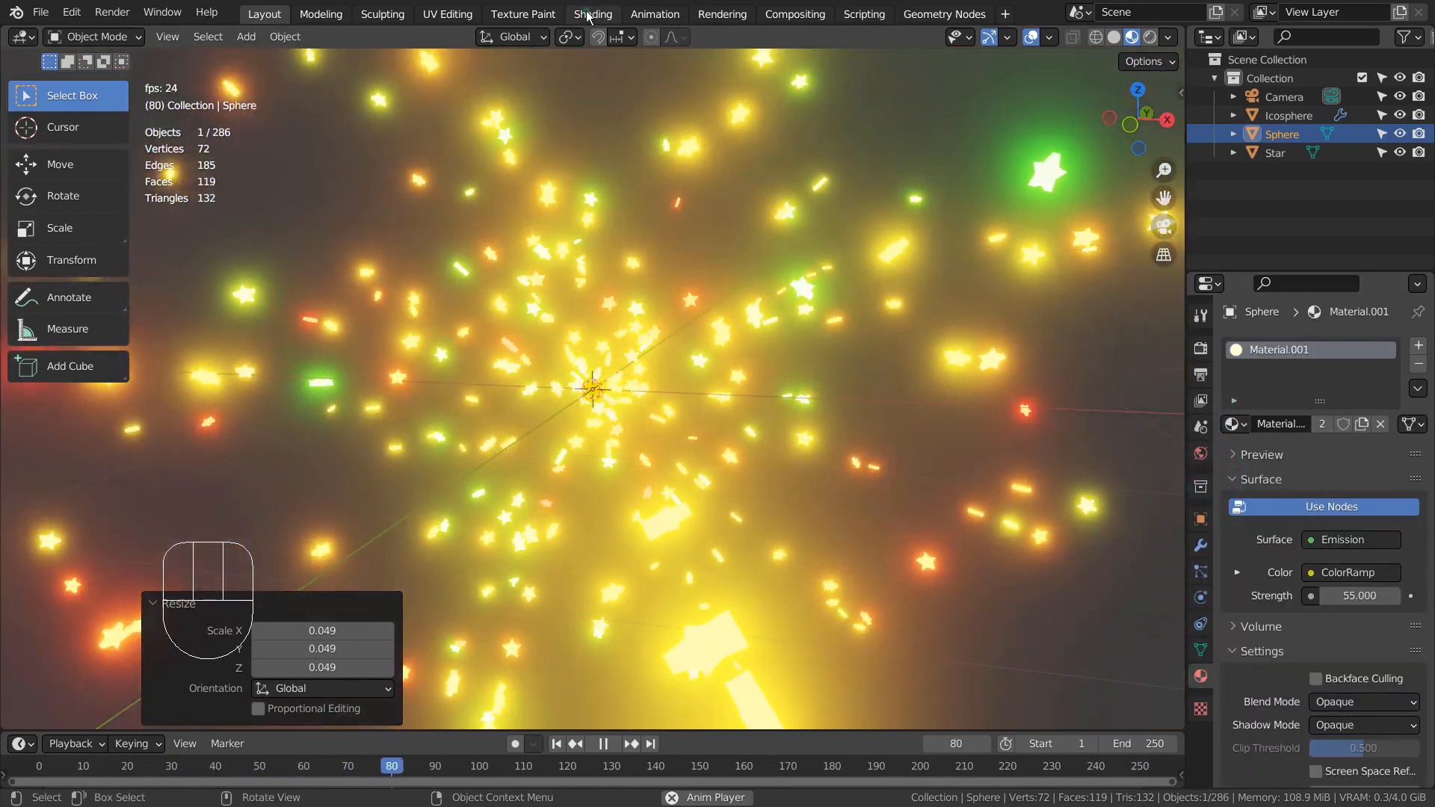
click(591, 13)
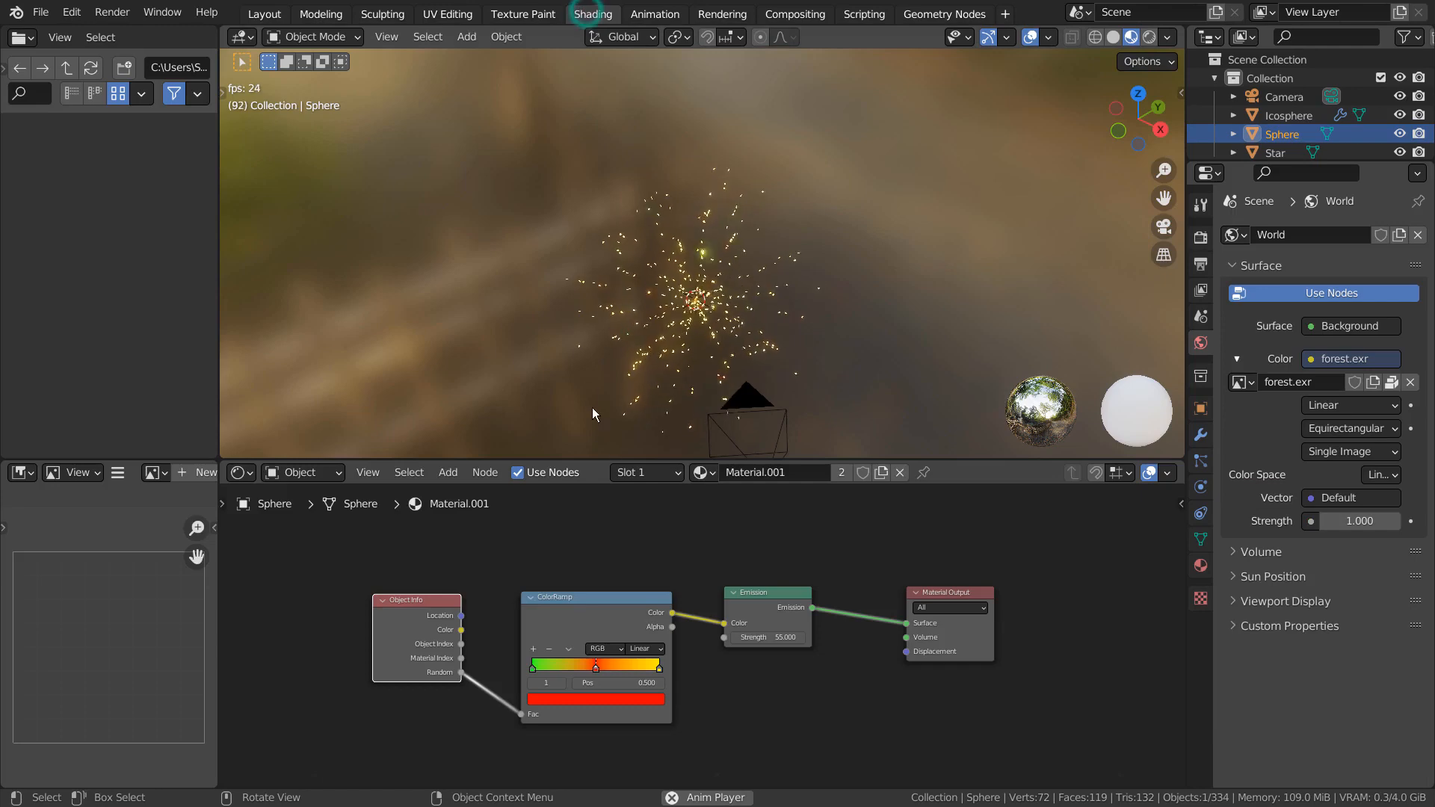
click(843, 472)
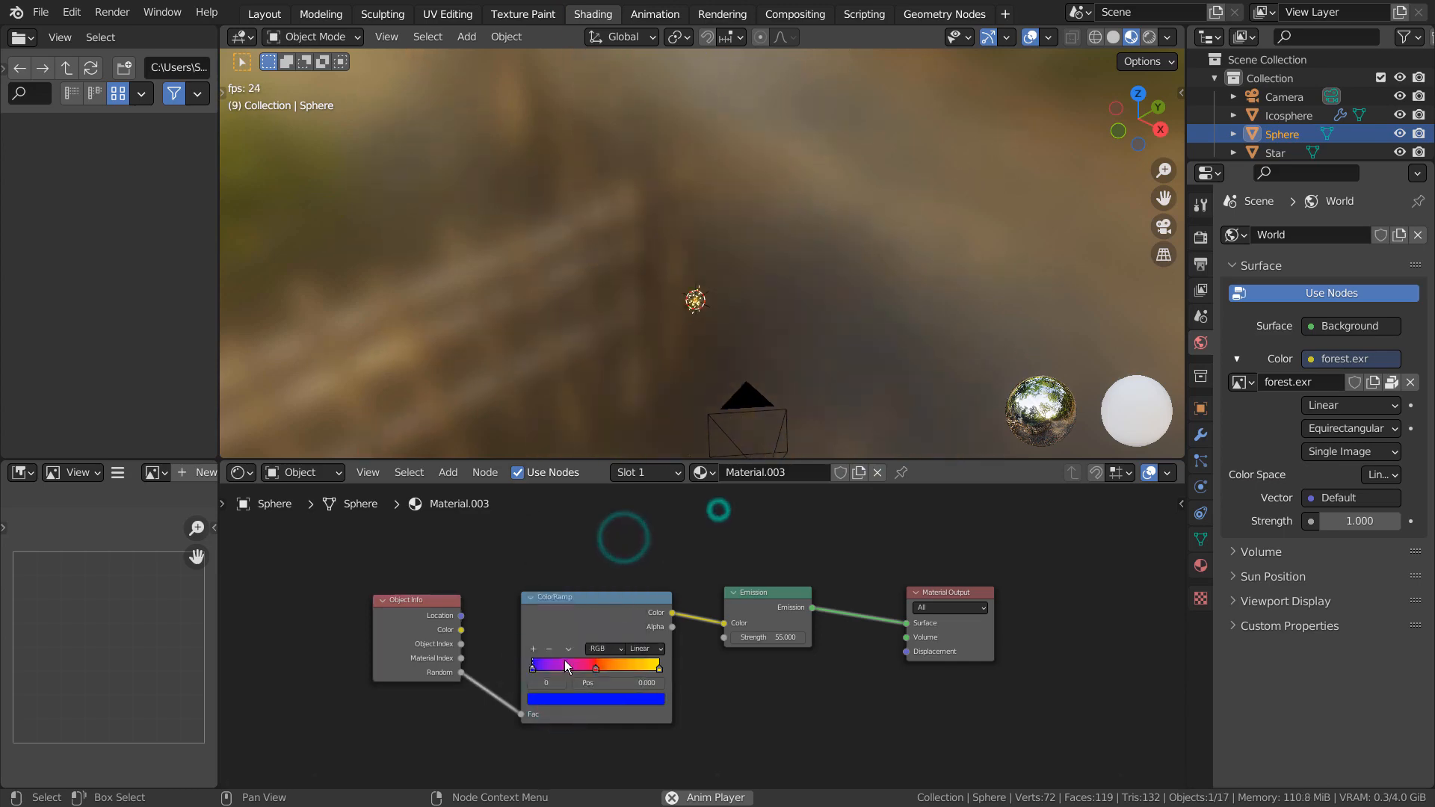
- Colour the ColorRamp's middle stop orange and its last stop magenta, and set the Sphere material's Emission Strength to 155
click(595, 667)
click(595, 699)
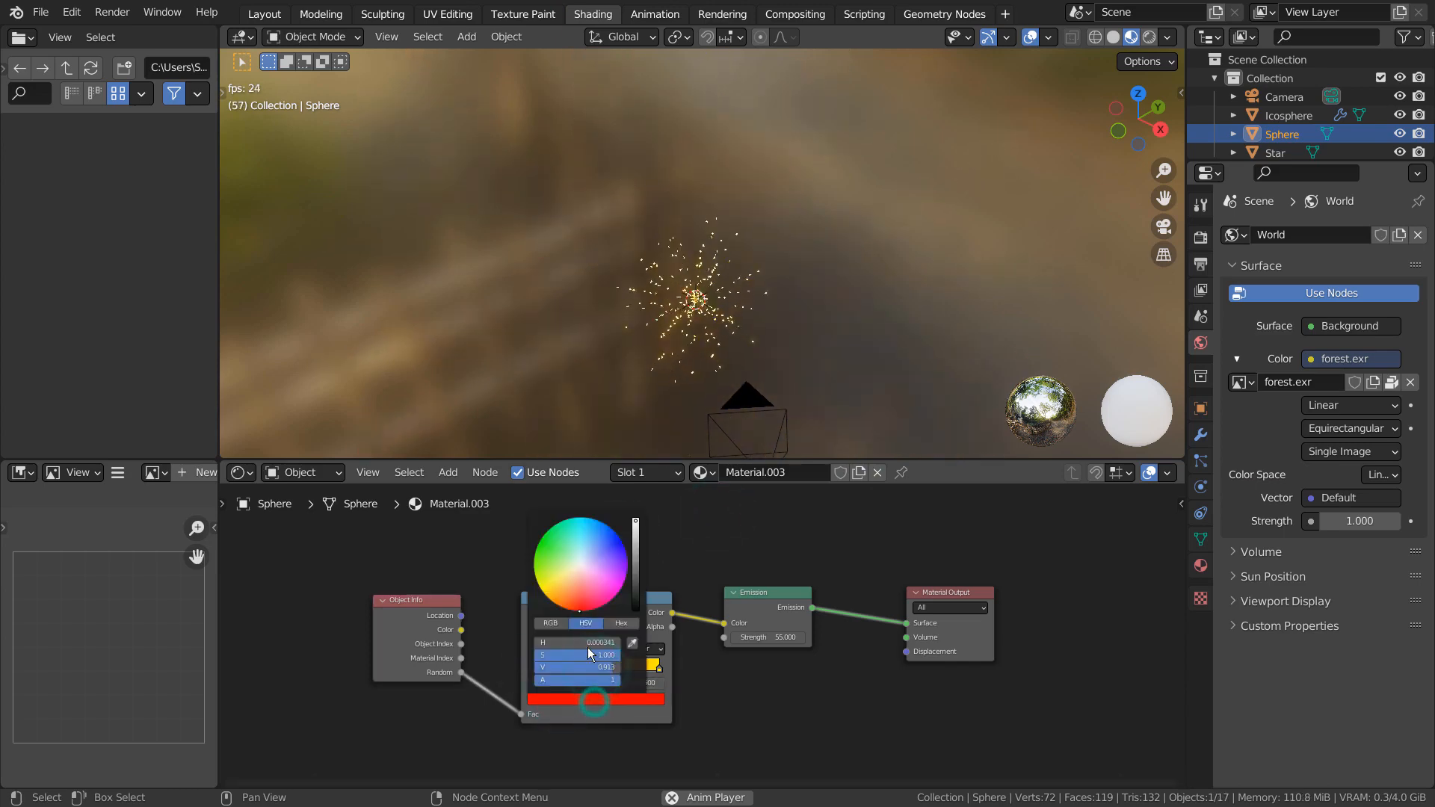
click(658, 667)
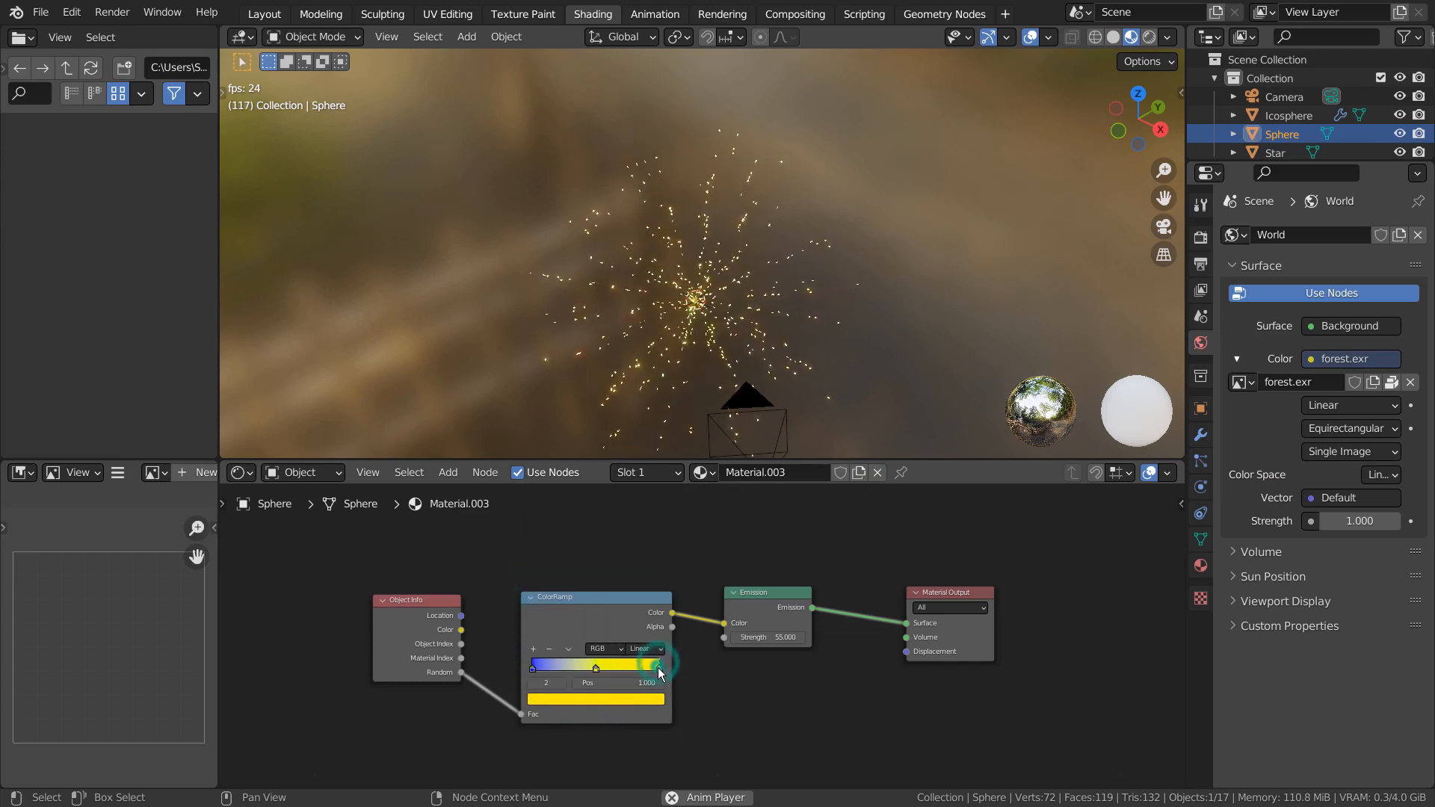
click(611, 697)
click(624, 580)
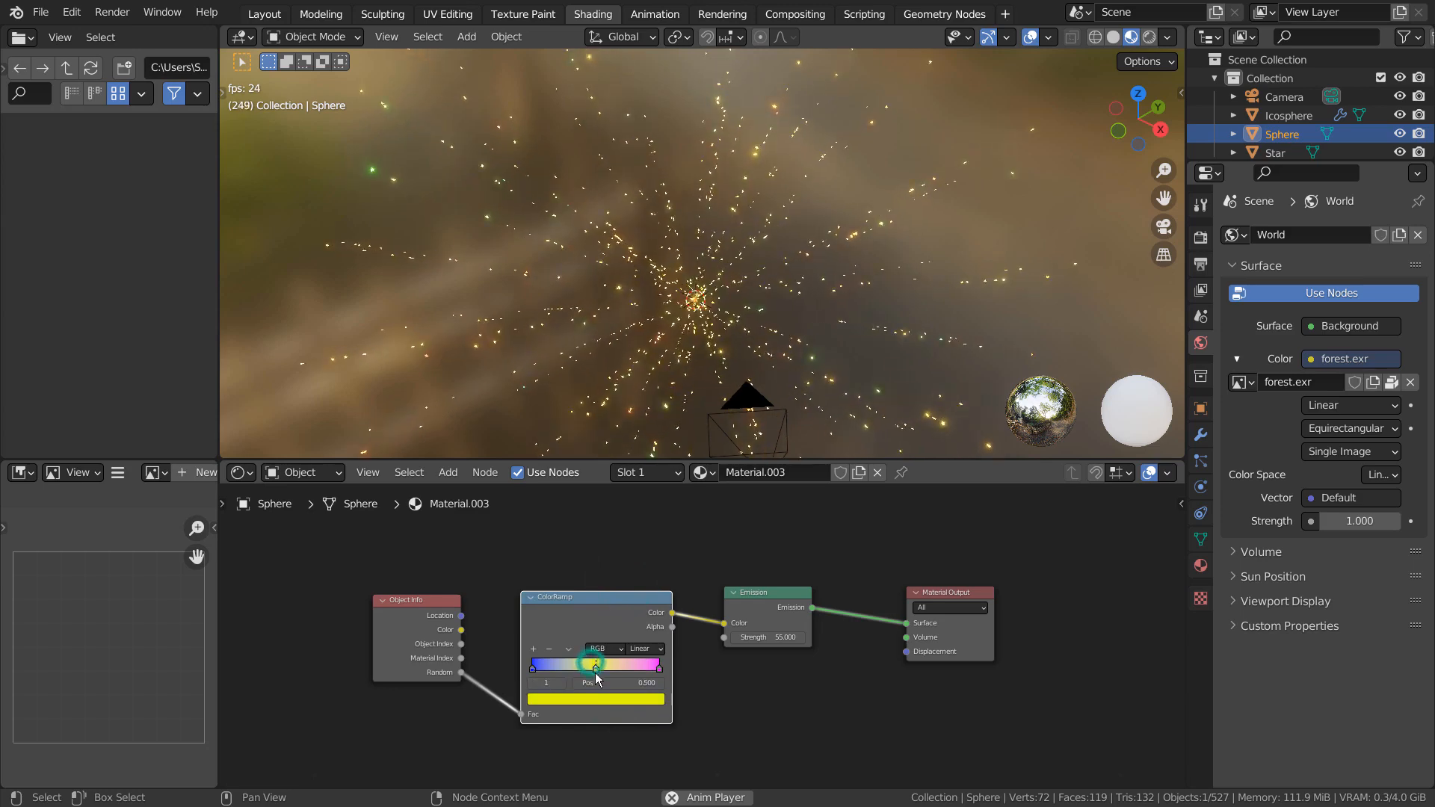
click(591, 698)
click(551, 602)
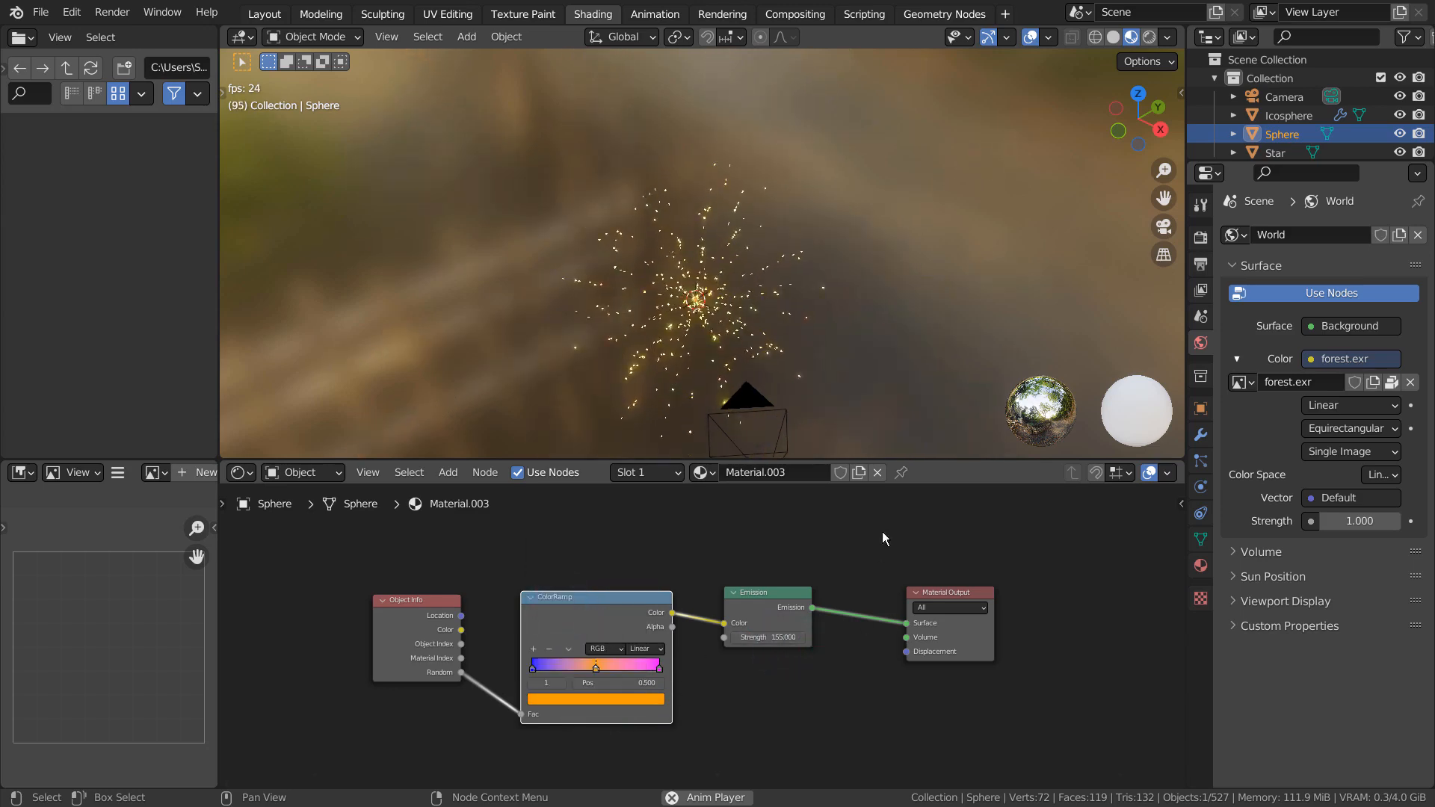
- Return to the layout workspace, select the Icosphere and add a second particle system to it
click(264, 14)
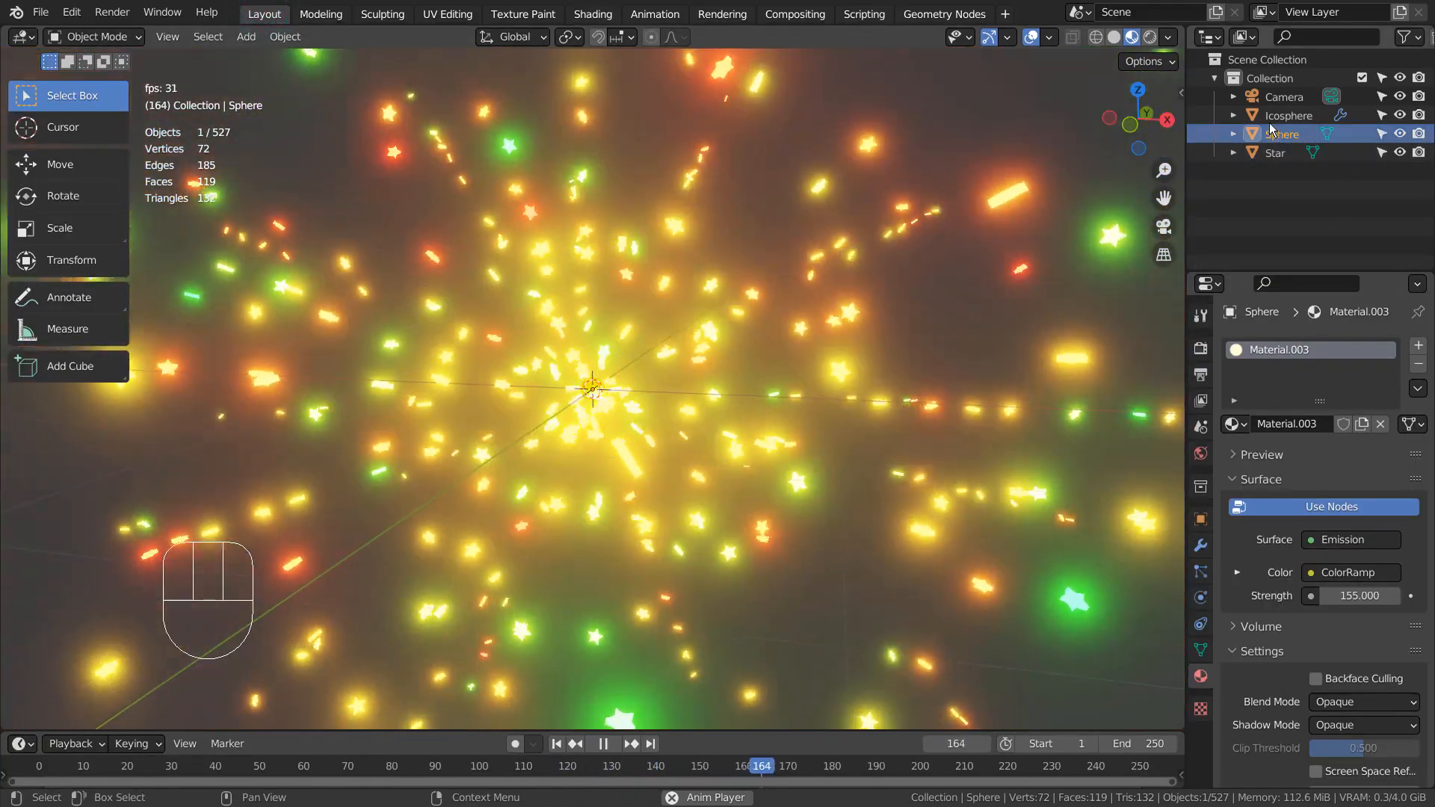
click(1270, 117)
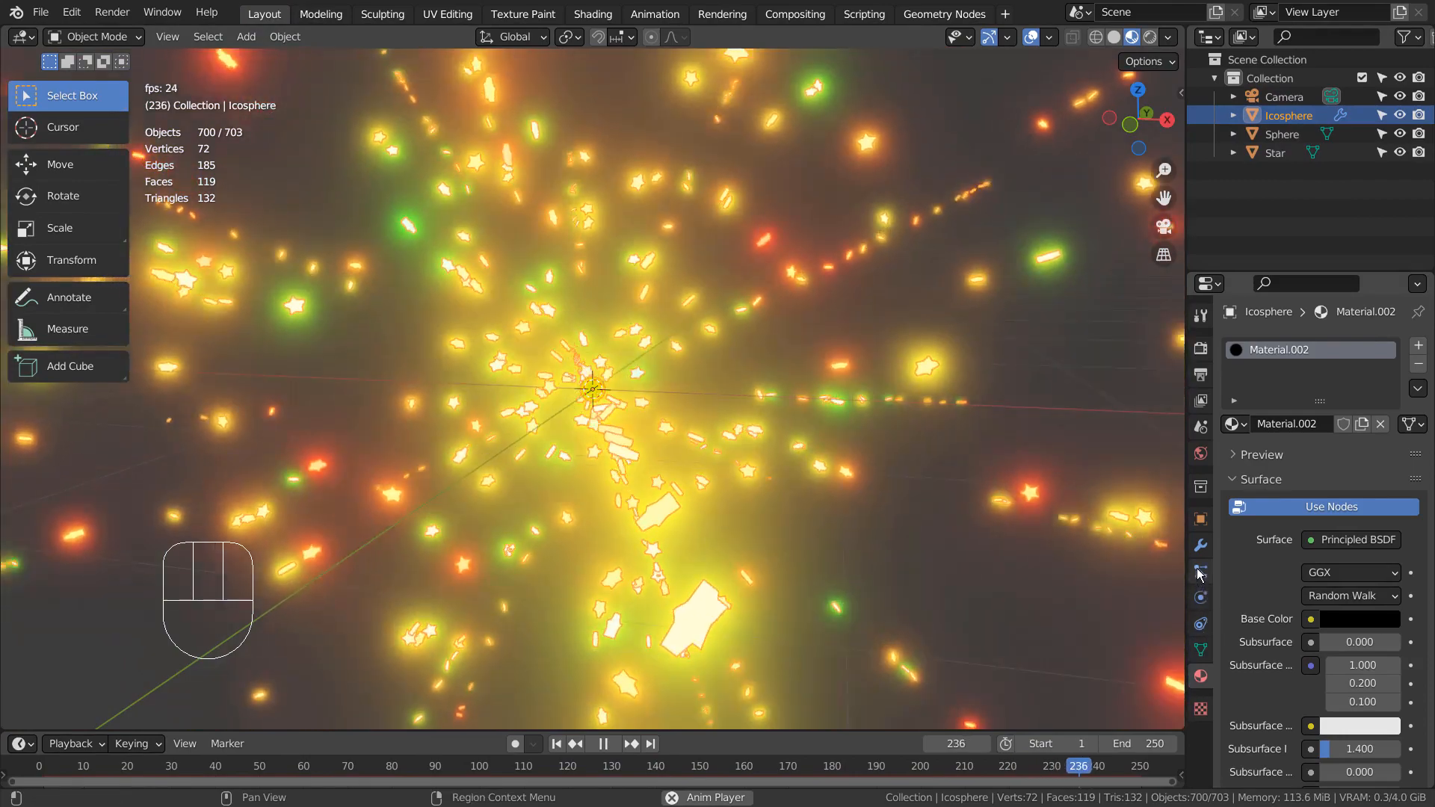
click(1200, 570)
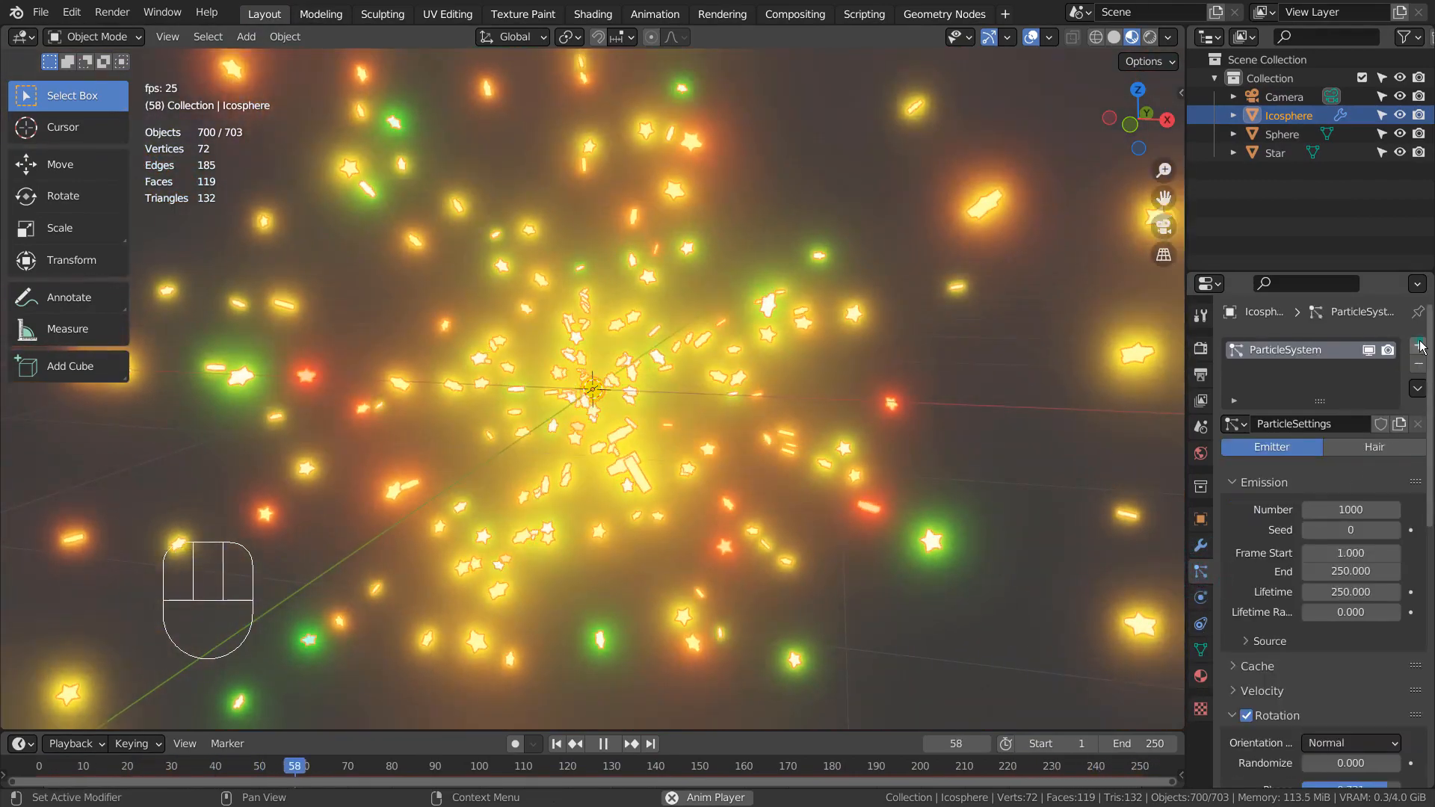
click(1417, 346)
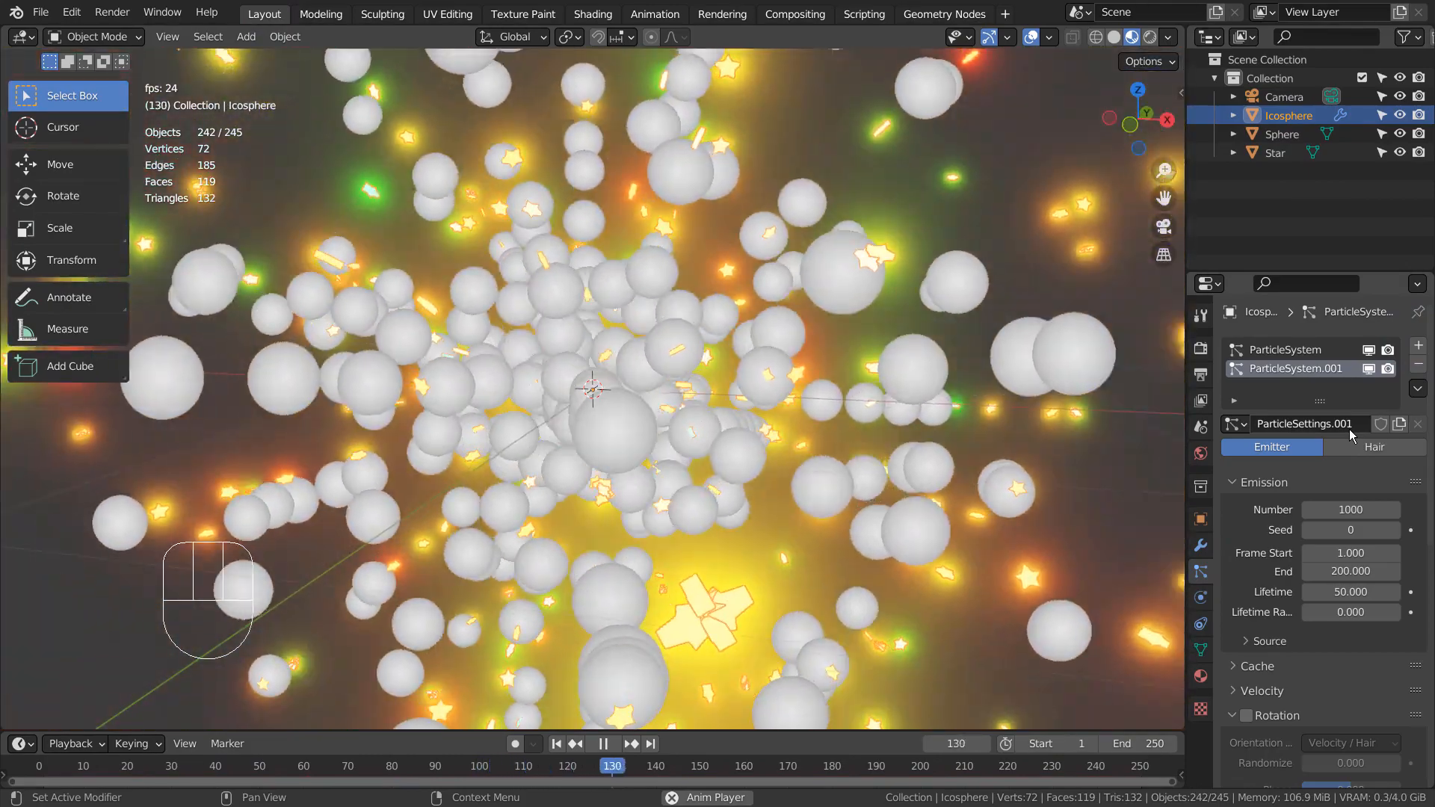
- Render the second particle system as Object with the Sphere as its instance object
scroll(1338, 463, down, 12)
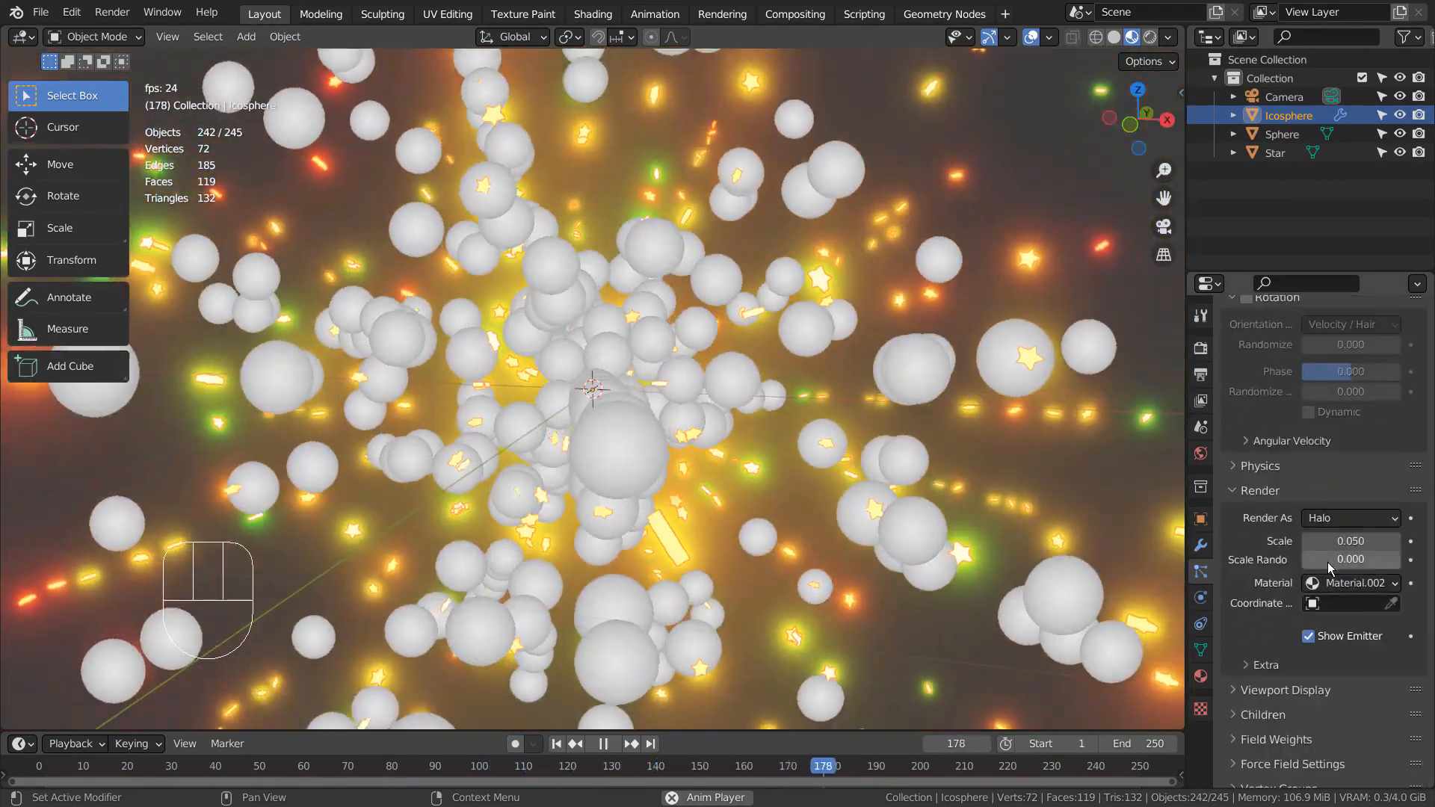
click(1338, 518)
click(1297, 623)
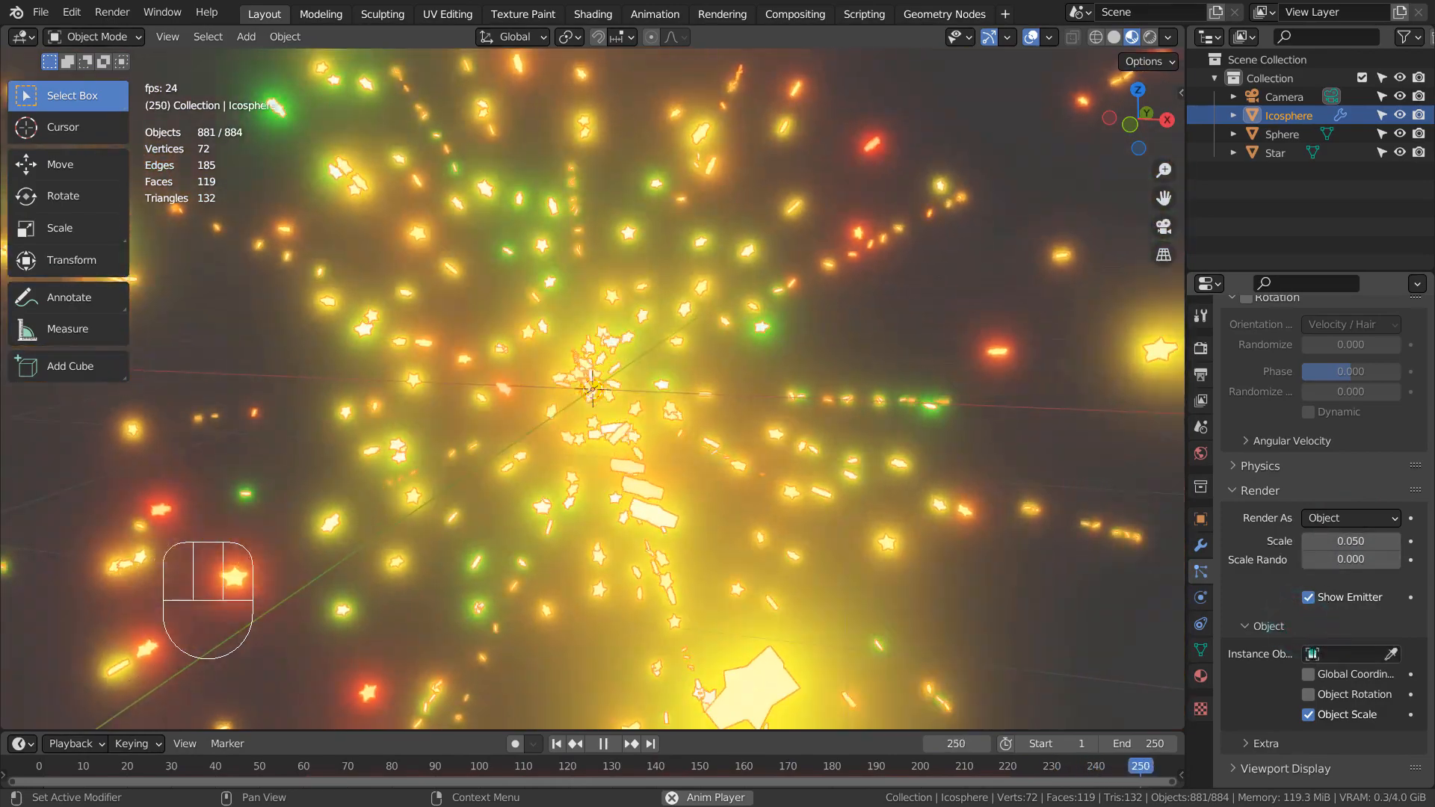
click(1313, 654)
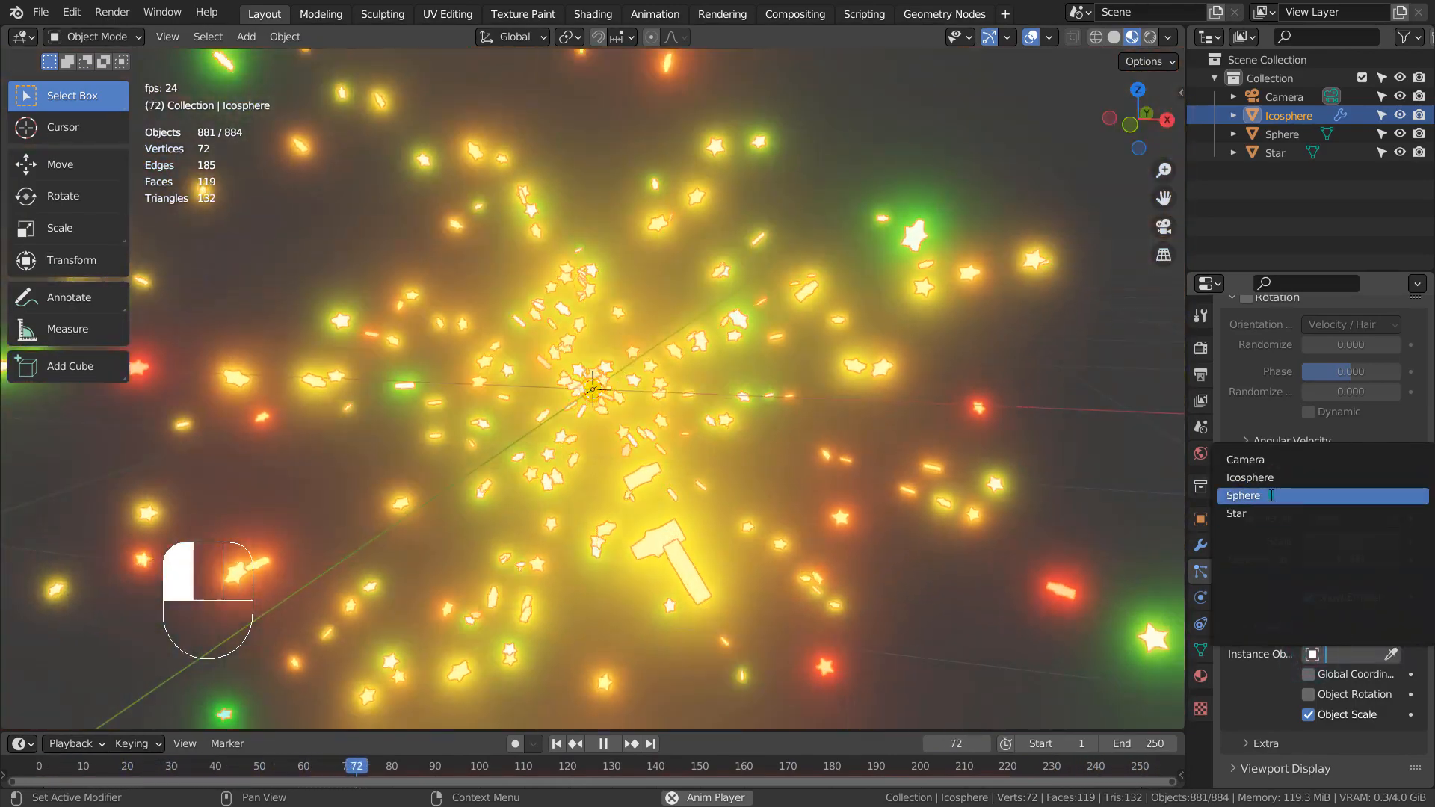
click(1271, 496)
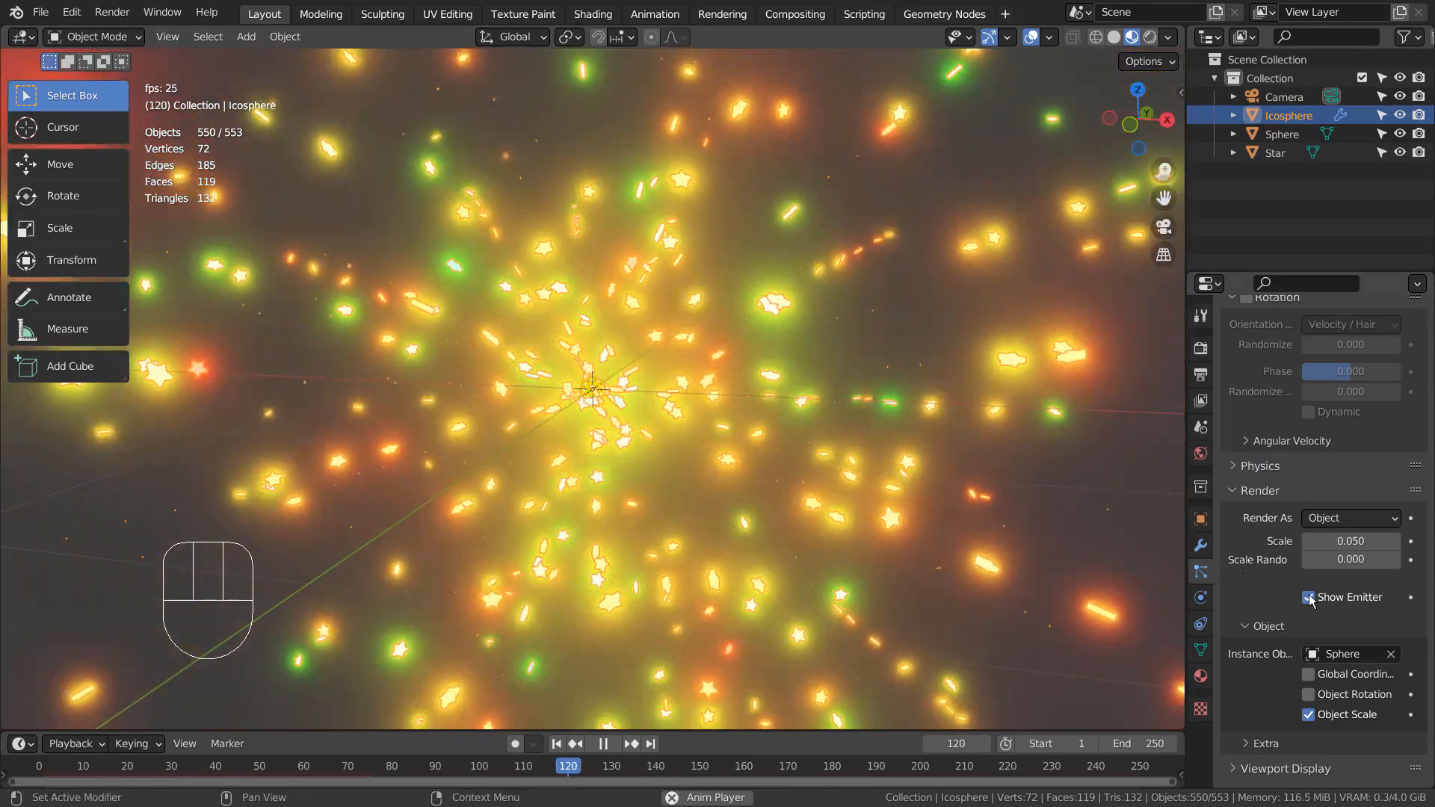
- Try a render Scale of 1 for the second particle system and reduce it to 0.3
text(1)
key(Return)
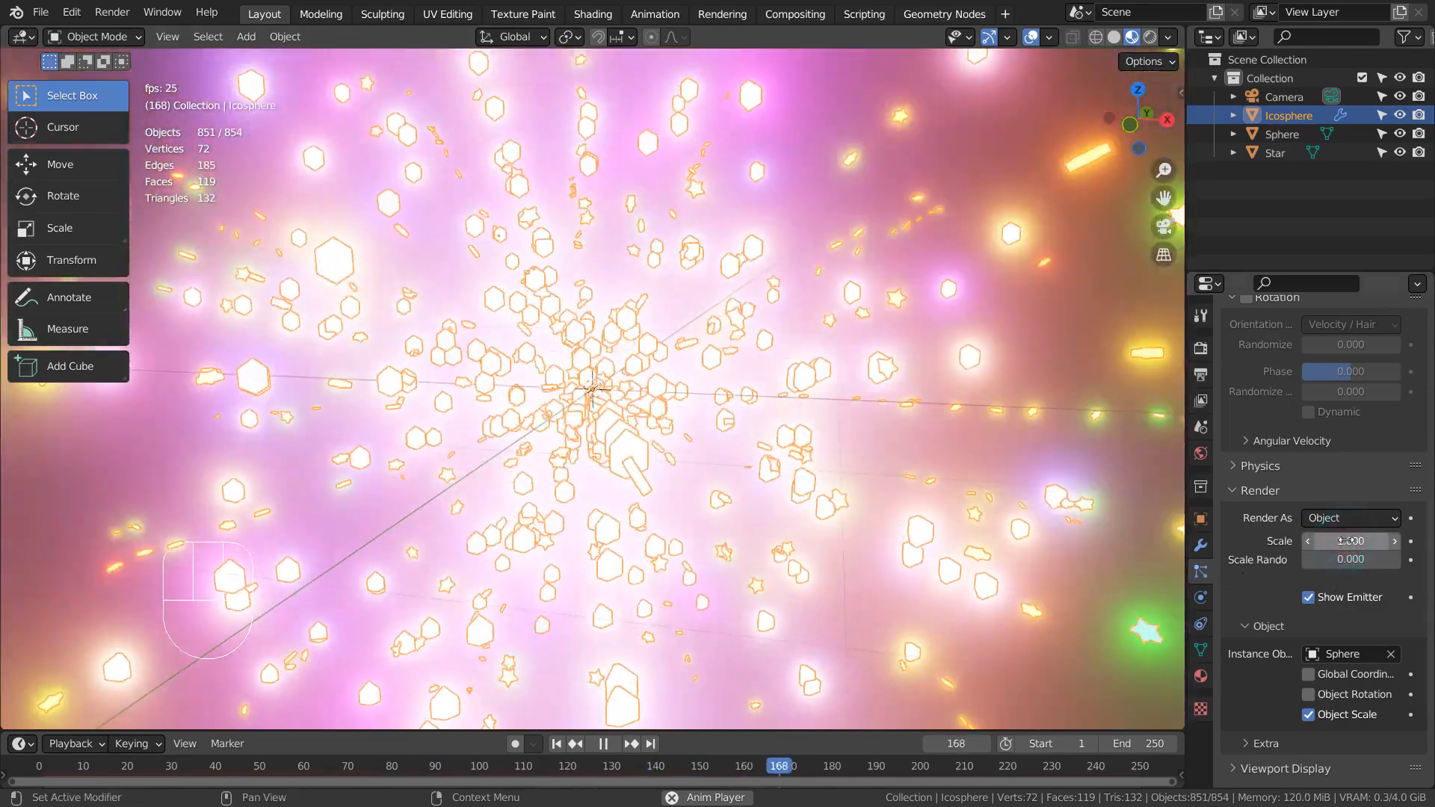
text(0.3)
key(Return)
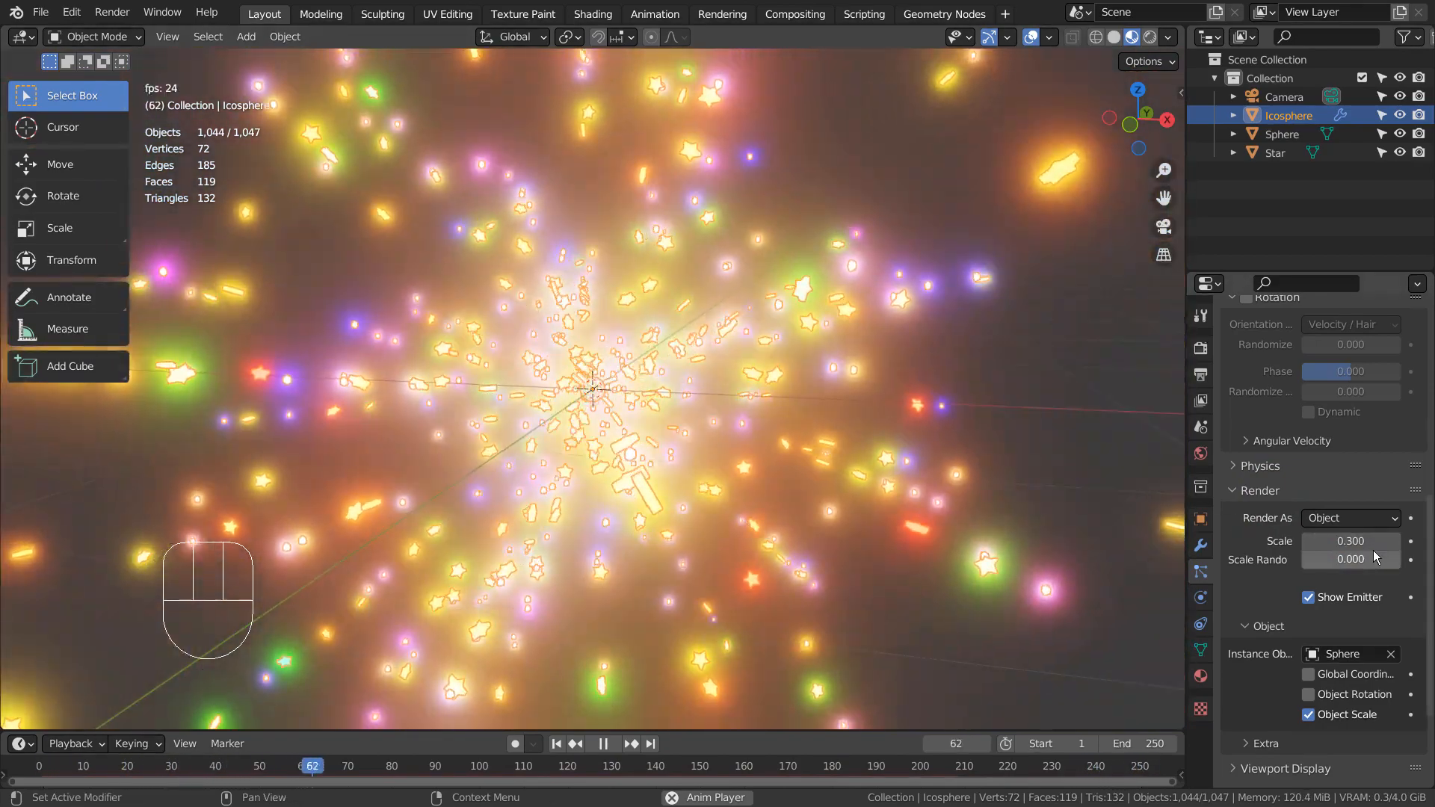
scroll(1302, 493, up, 8)
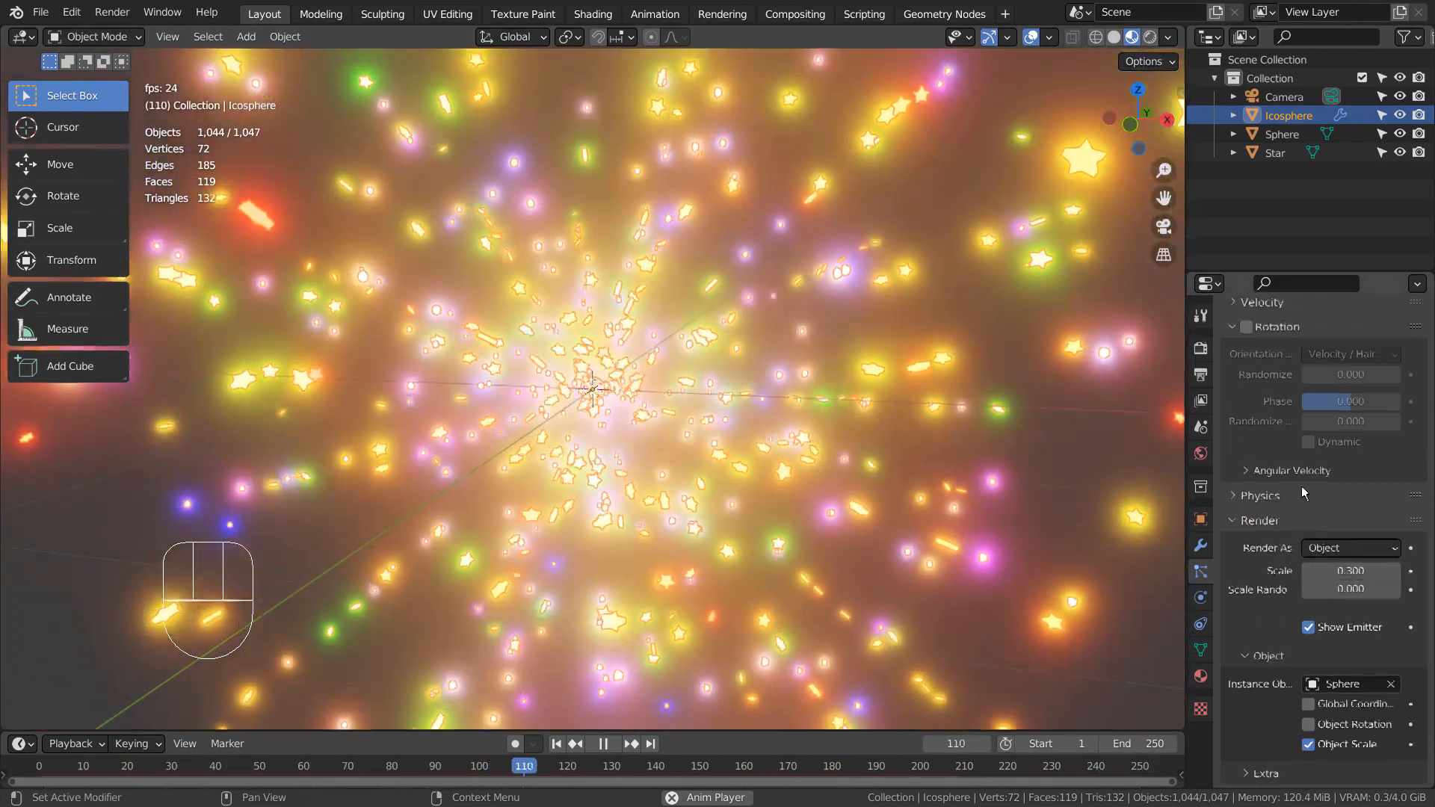
scroll(1305, 487, down, 10)
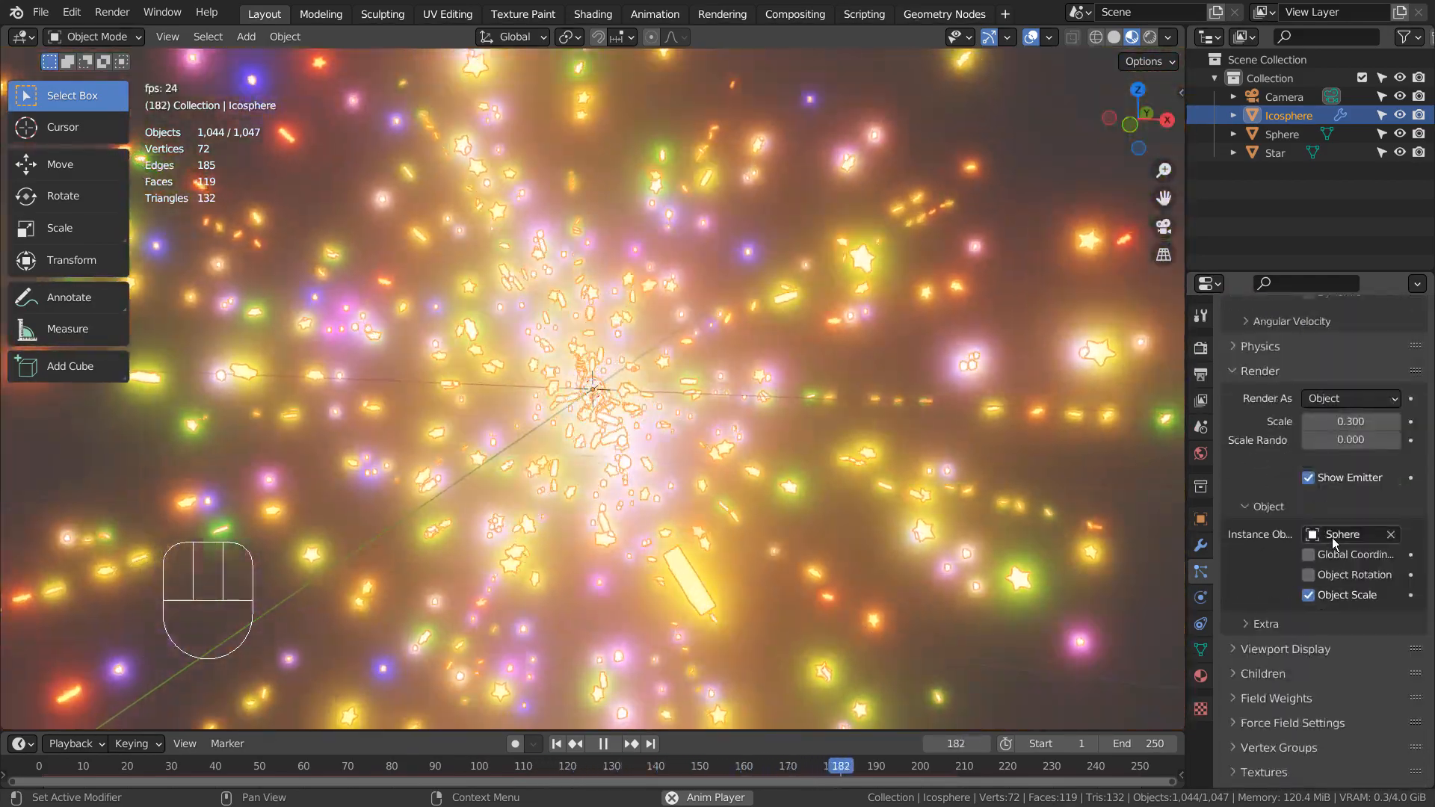
- Try a Normal velocity of 2 m/s for the second particle system, deselect everything, and raise the velocity to 5 m/s
click(852, 396)
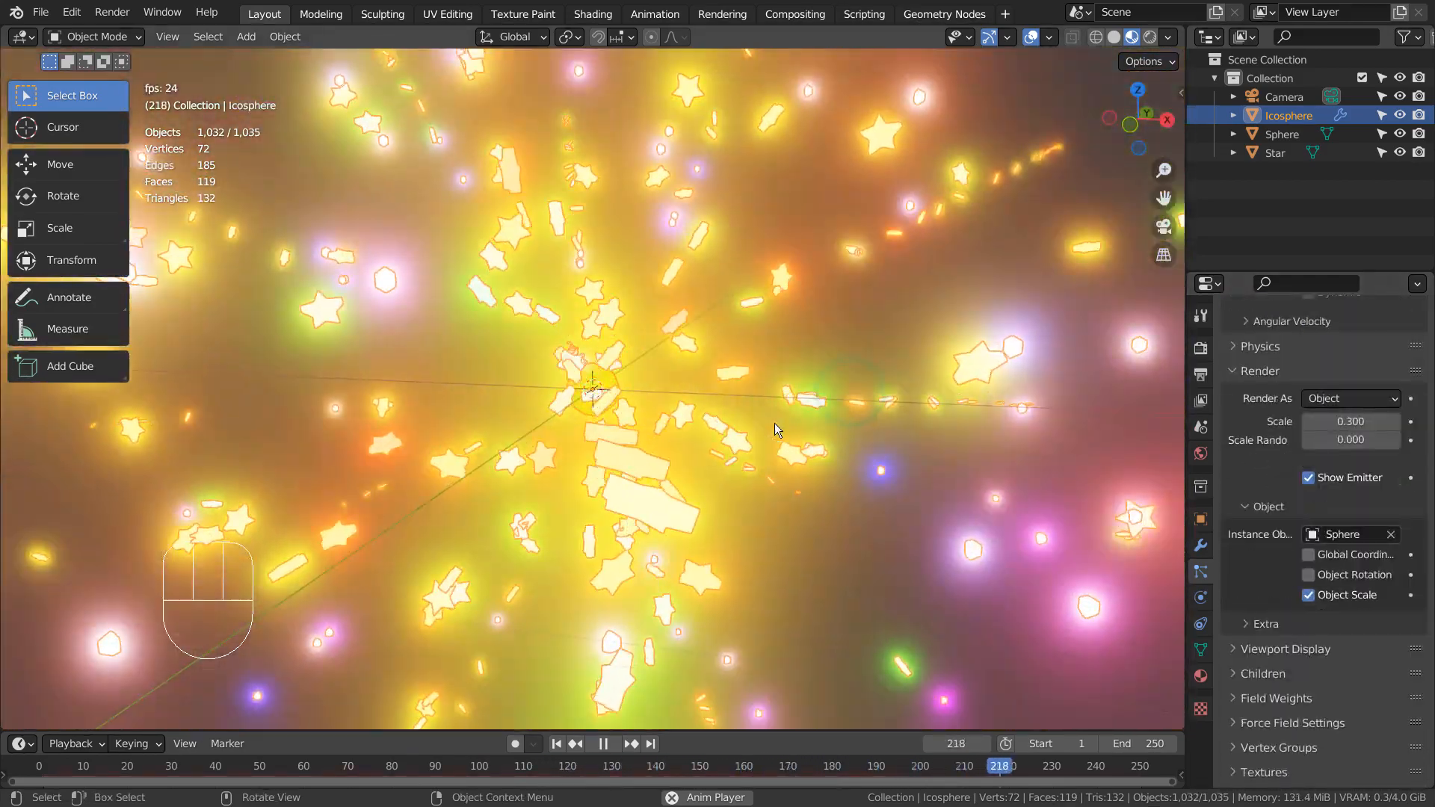
middle_drag(774, 423, 858, 385)
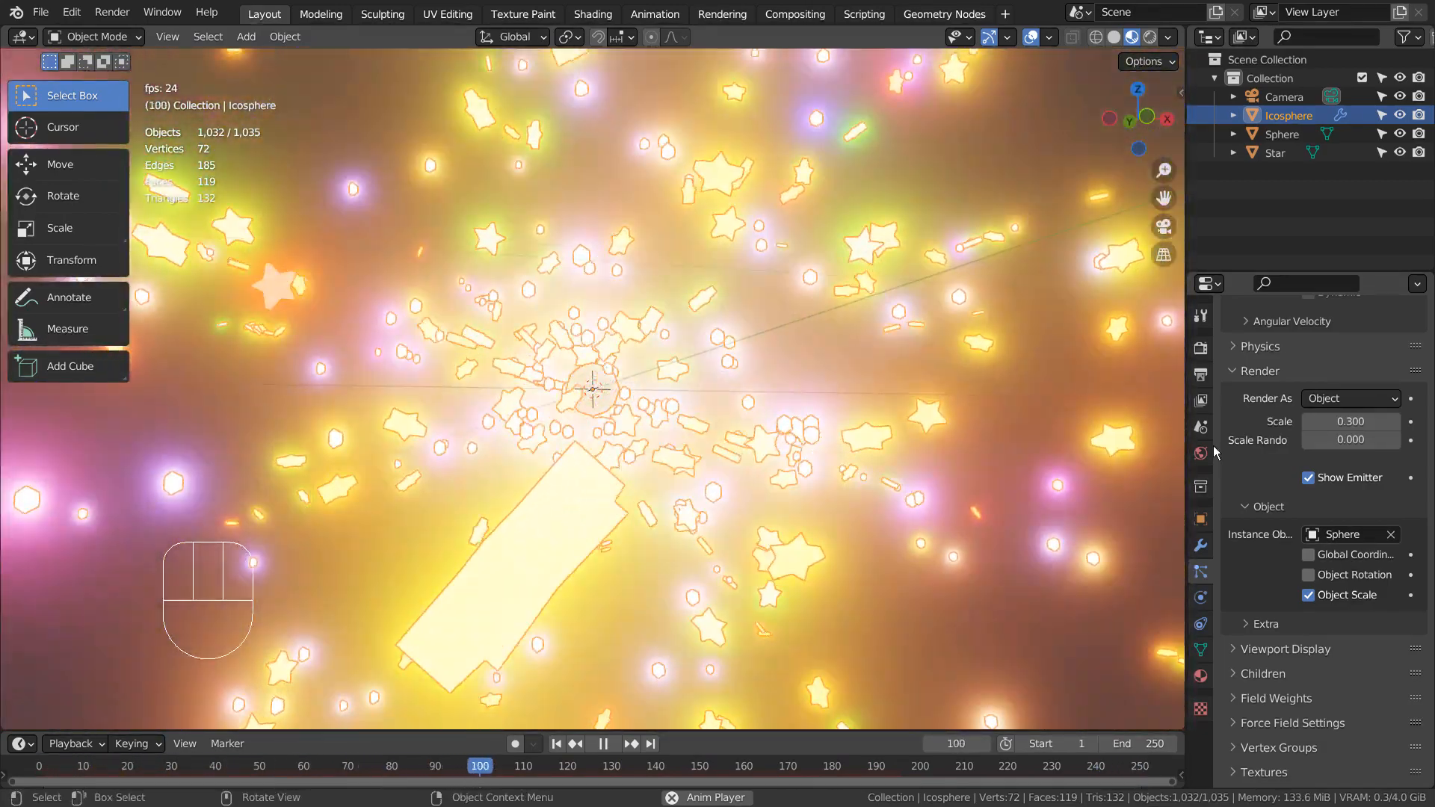
scroll(1383, 518, up, 10)
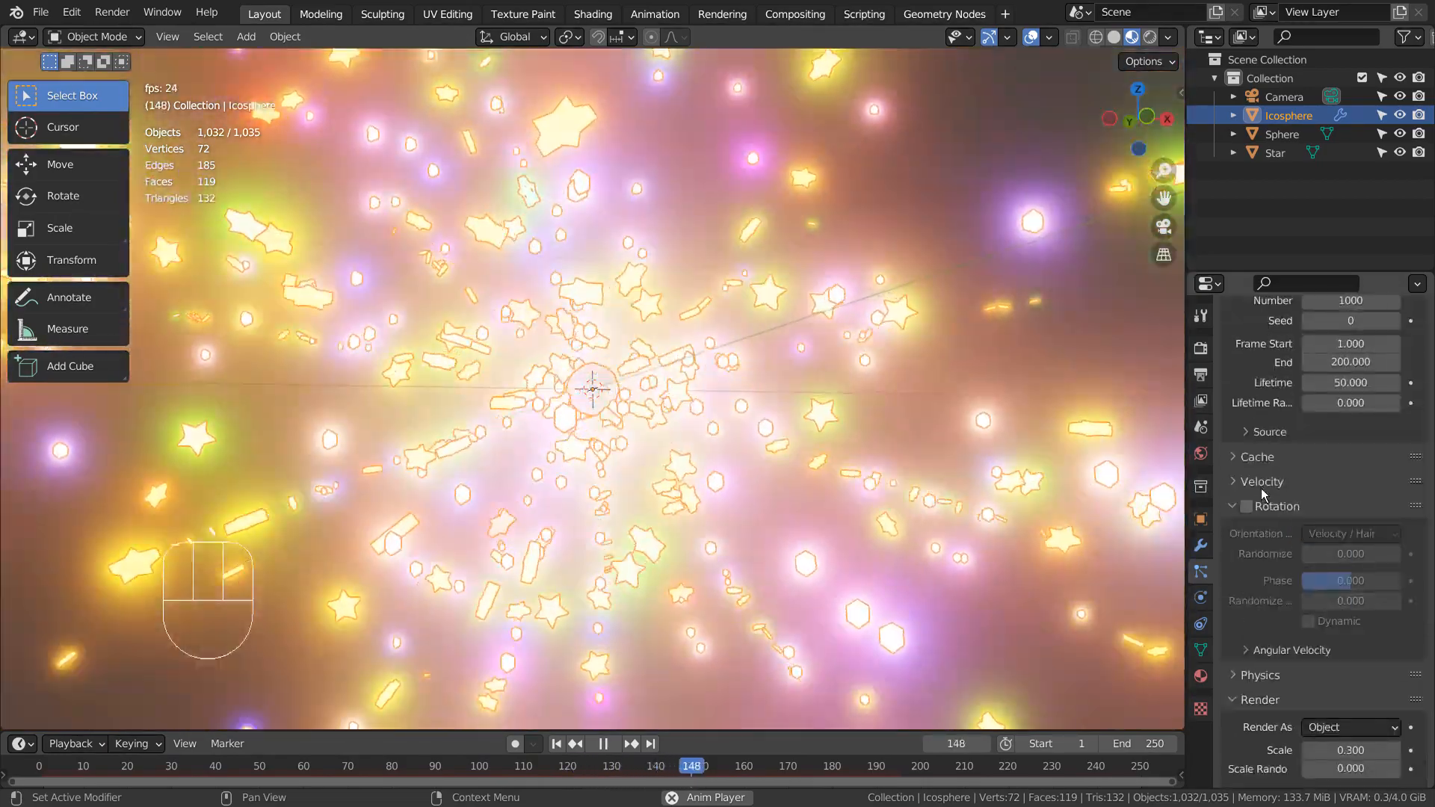
click(1261, 482)
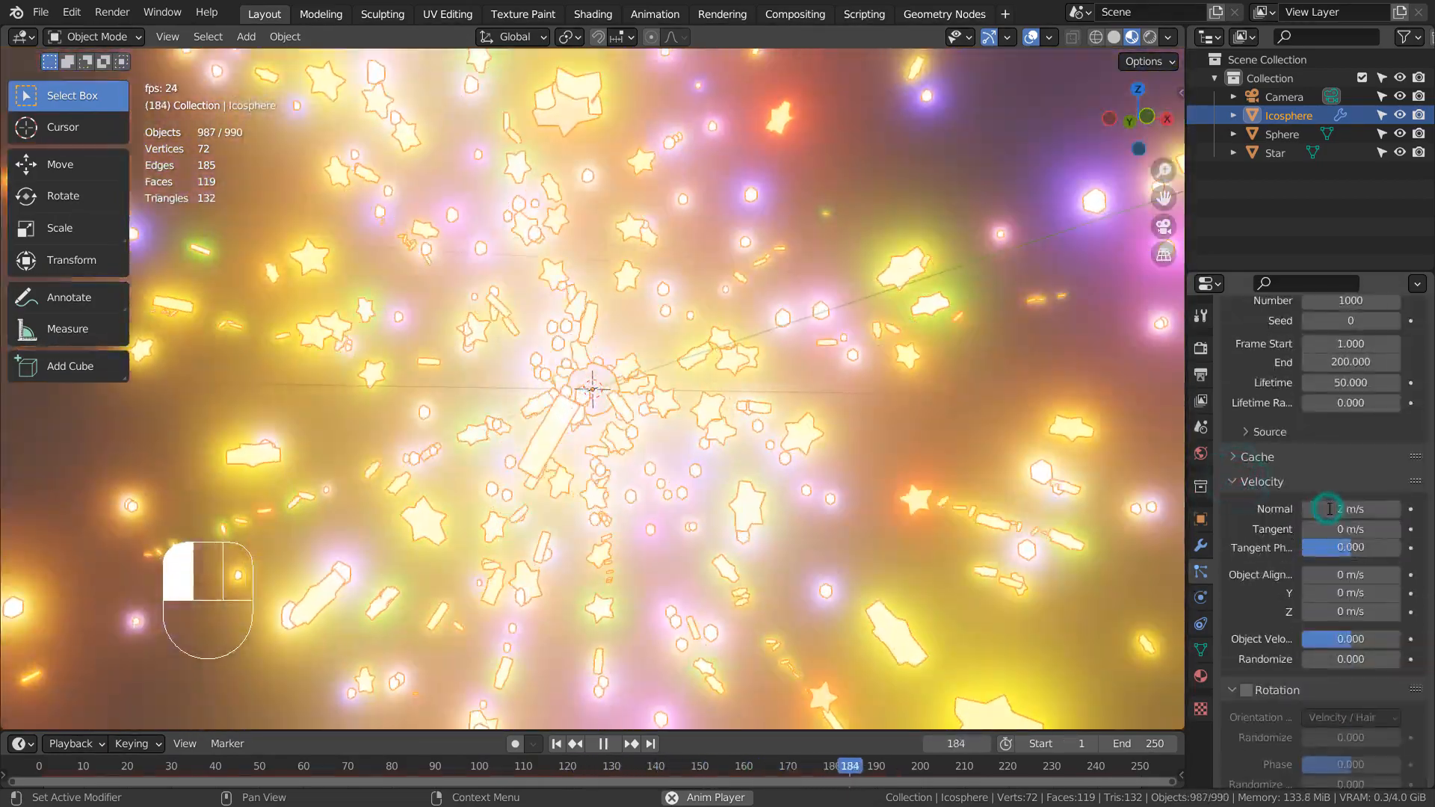
click(1345, 509)
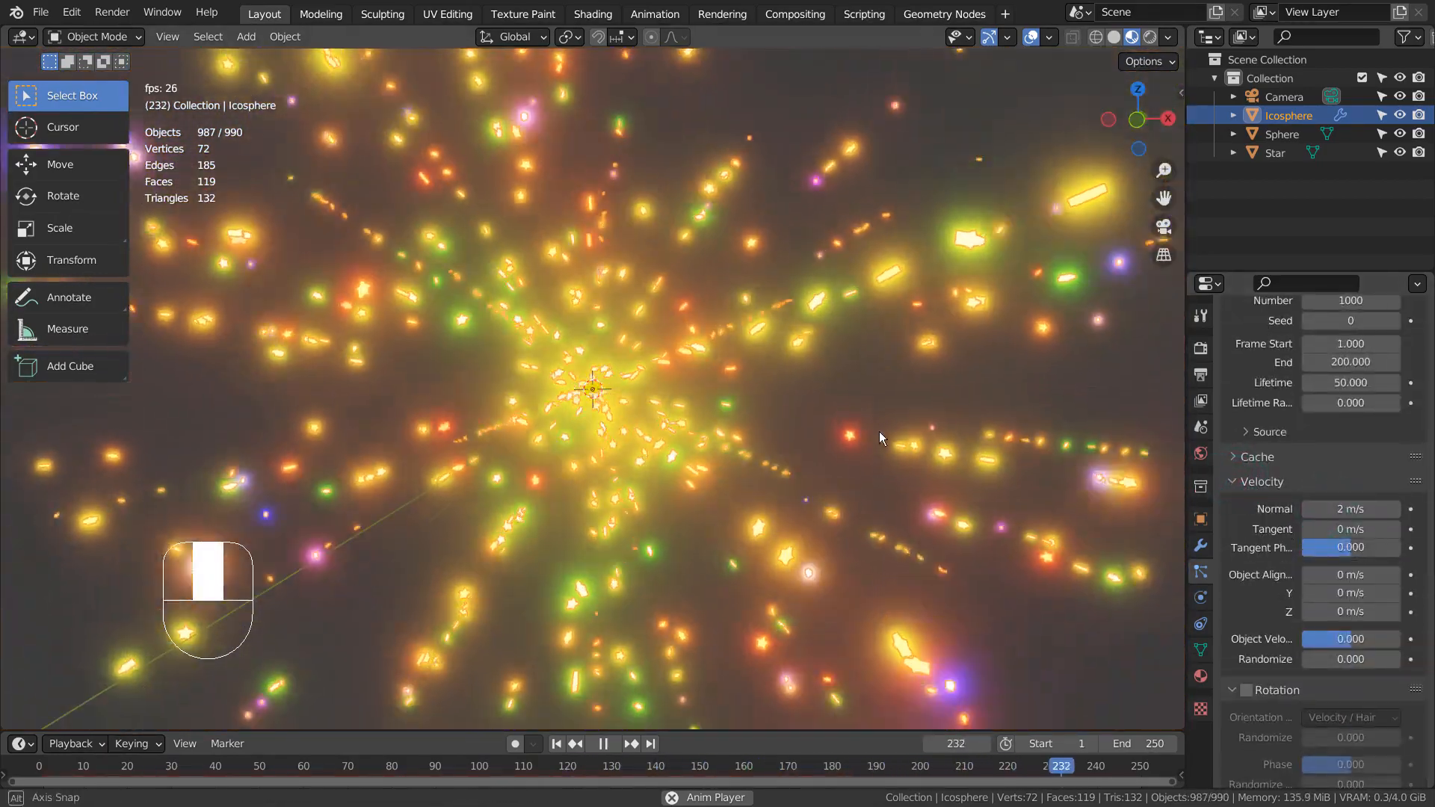
click(875, 432)
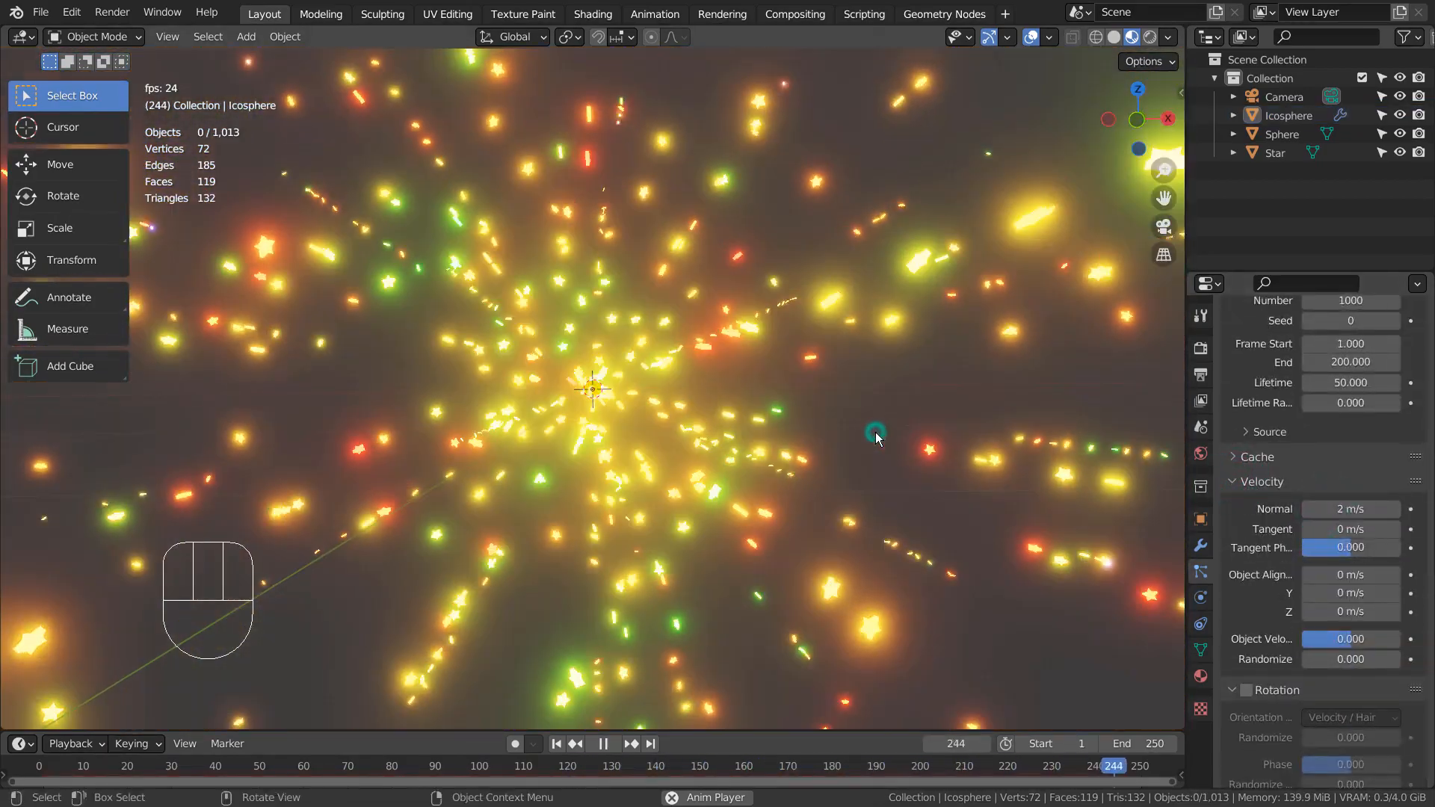
click(1376, 509)
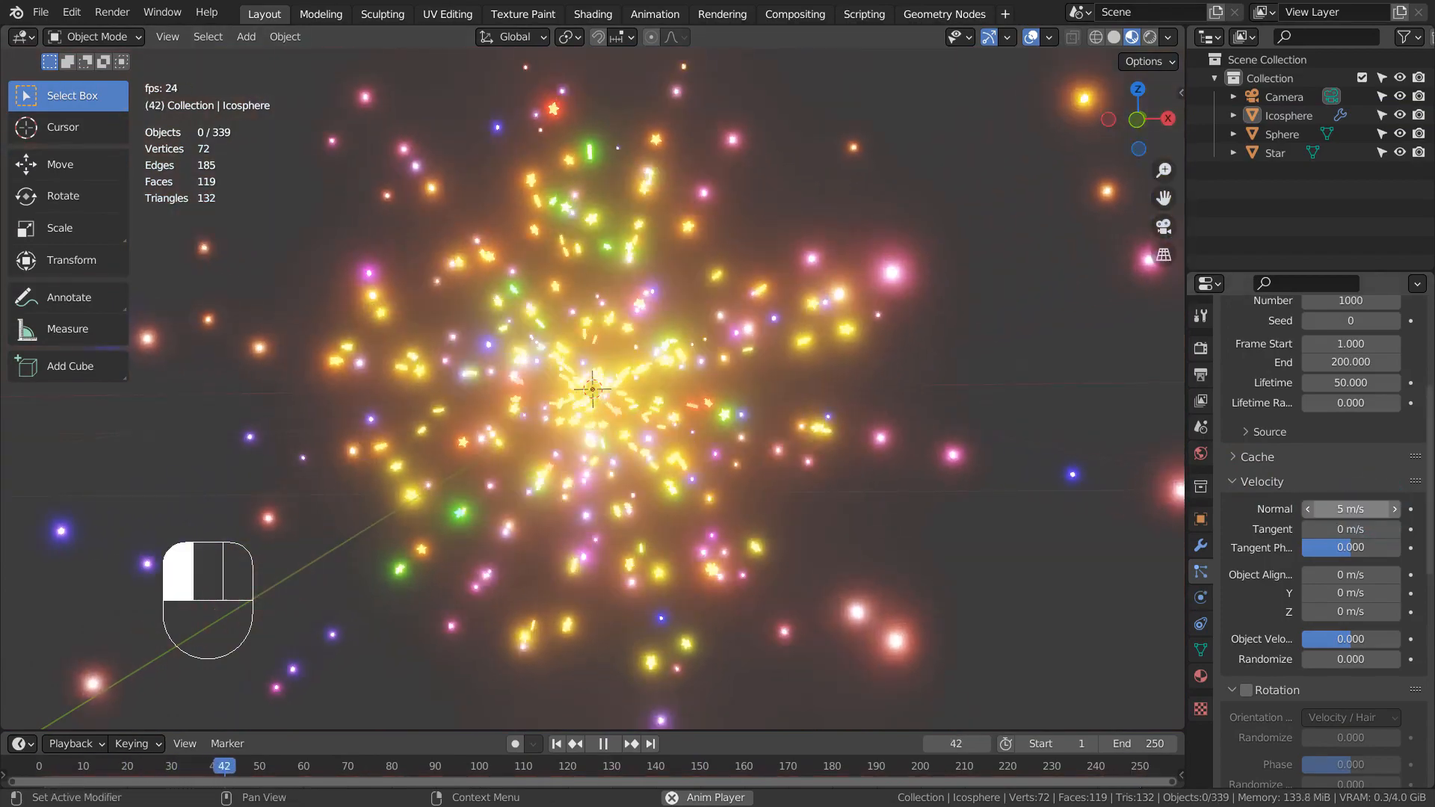
- Try render Scales of 1 and 0.5 for the sphere particles and settle on 0.8
scroll(1355, 541, down, 8)
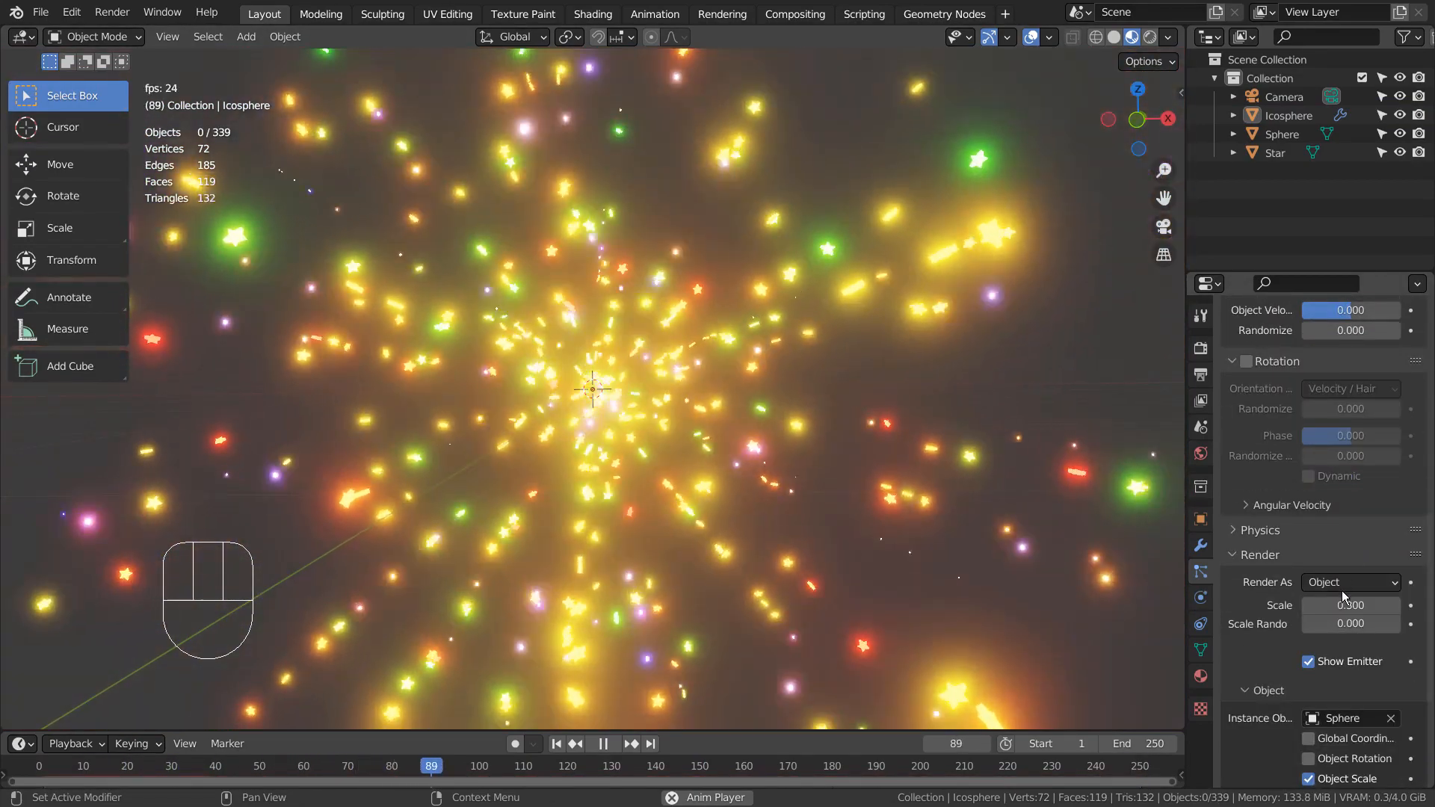
text(1)
key(Return)
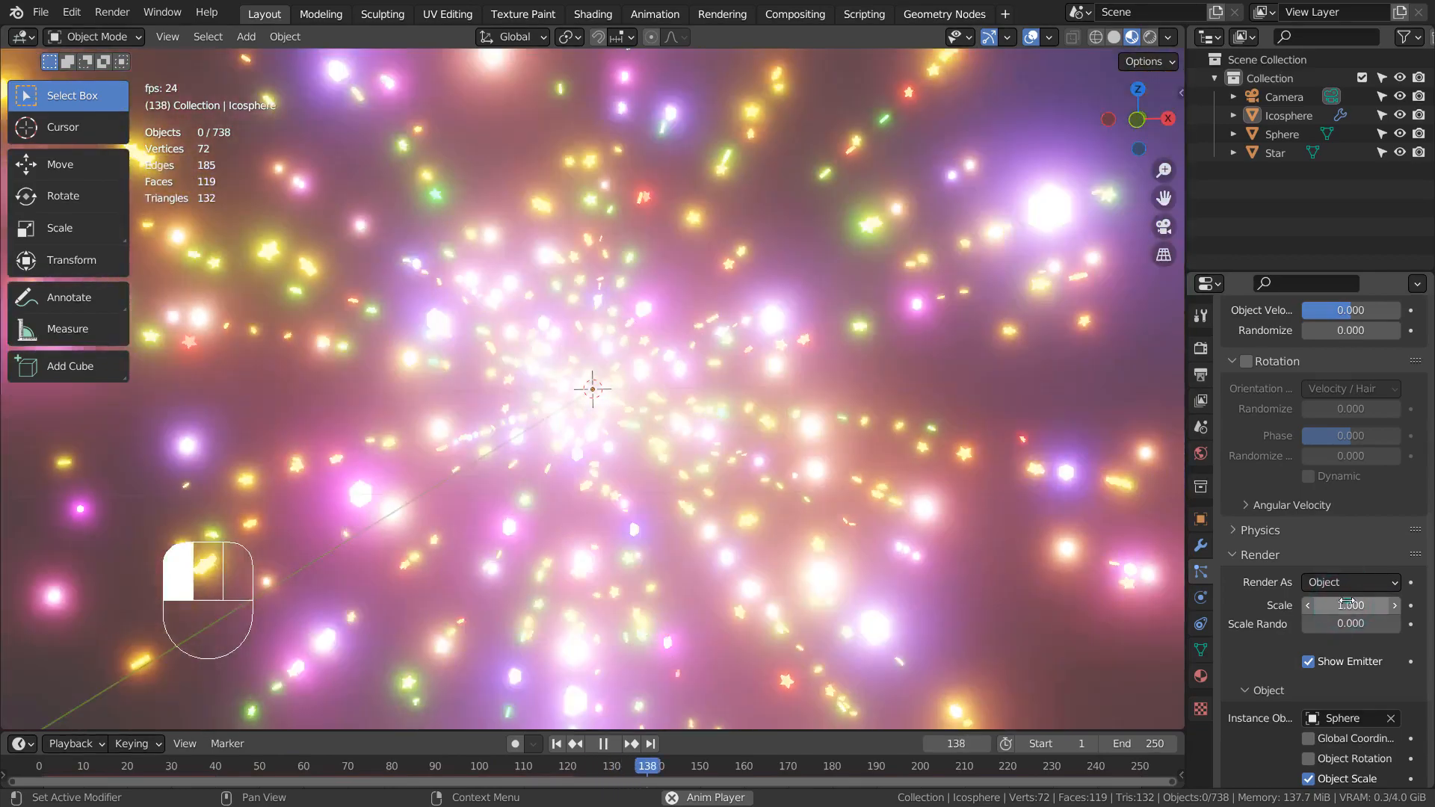
click(1348, 601)
text(.5)
key(Return)
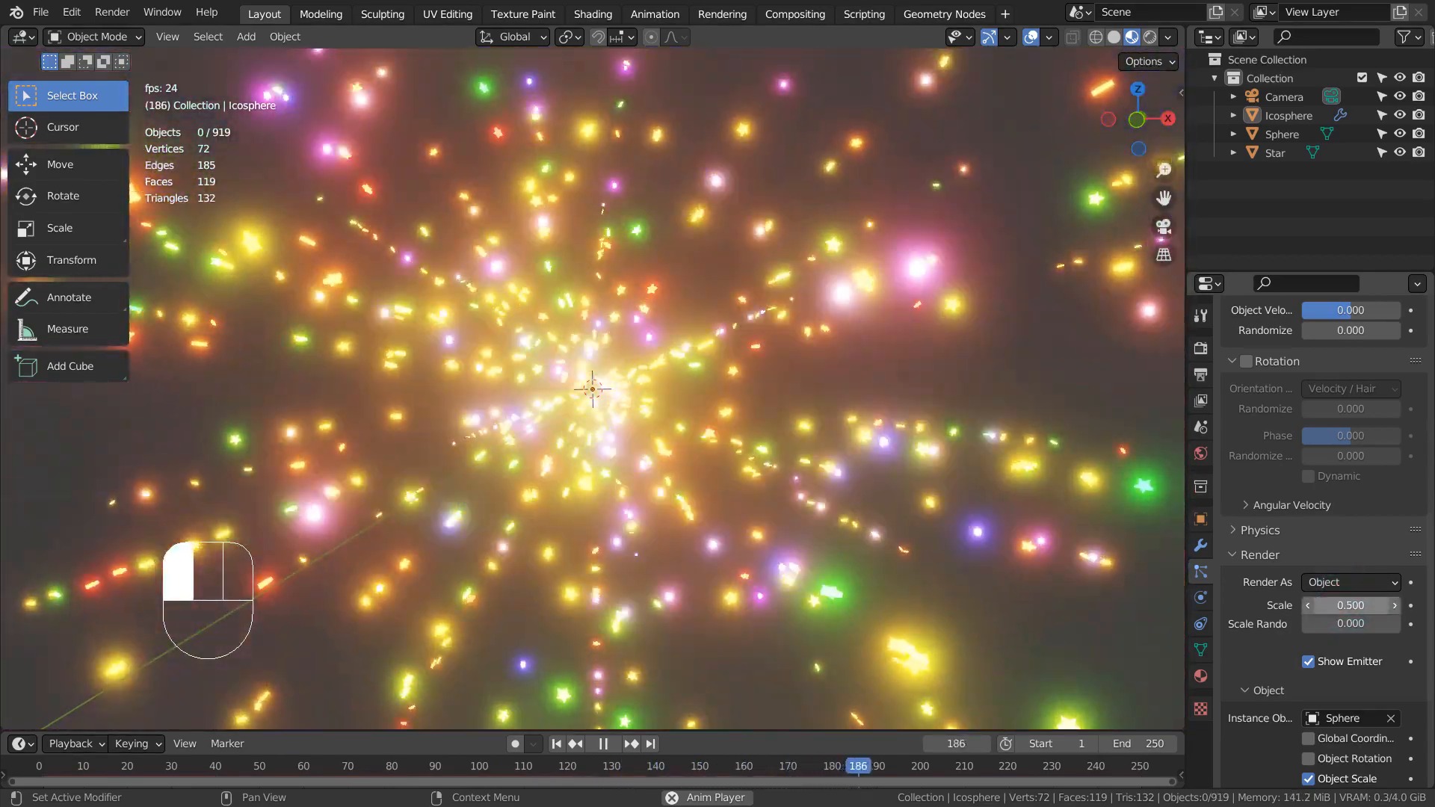
click(1347, 602)
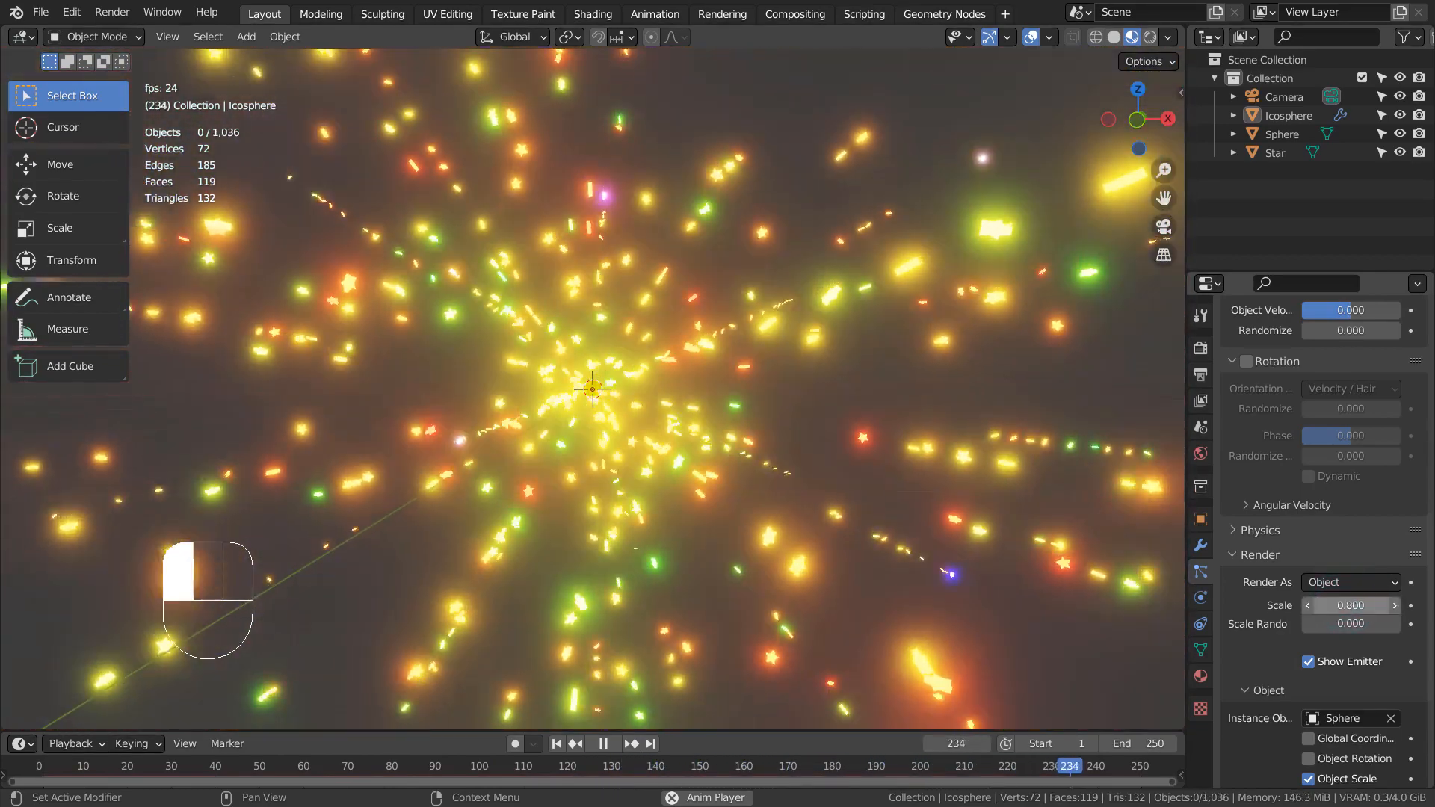
- Set the second particle system's emission End frame to 250 and its Lifetime to 250
scroll(1358, 562, up, 5)
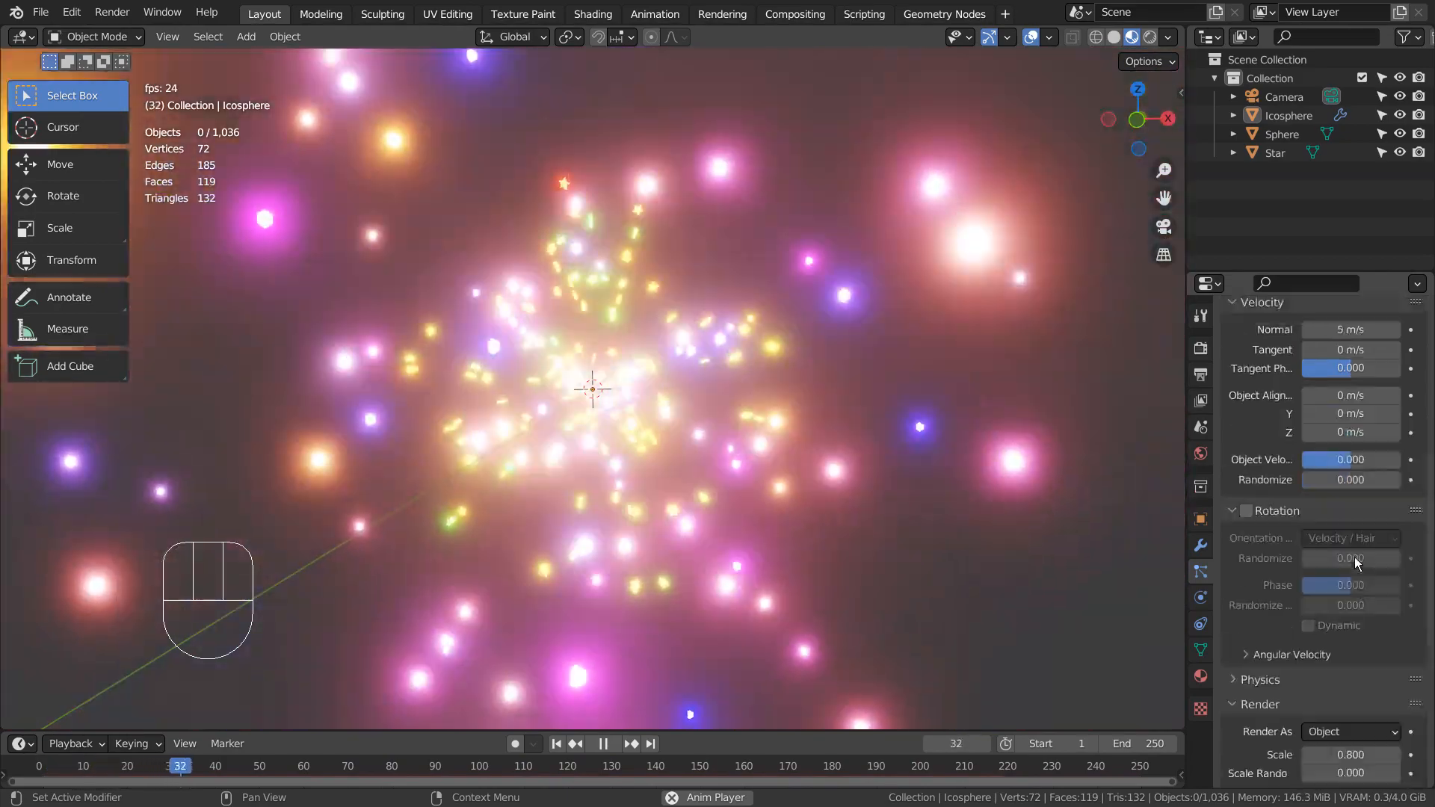
scroll(1358, 562, up, 10)
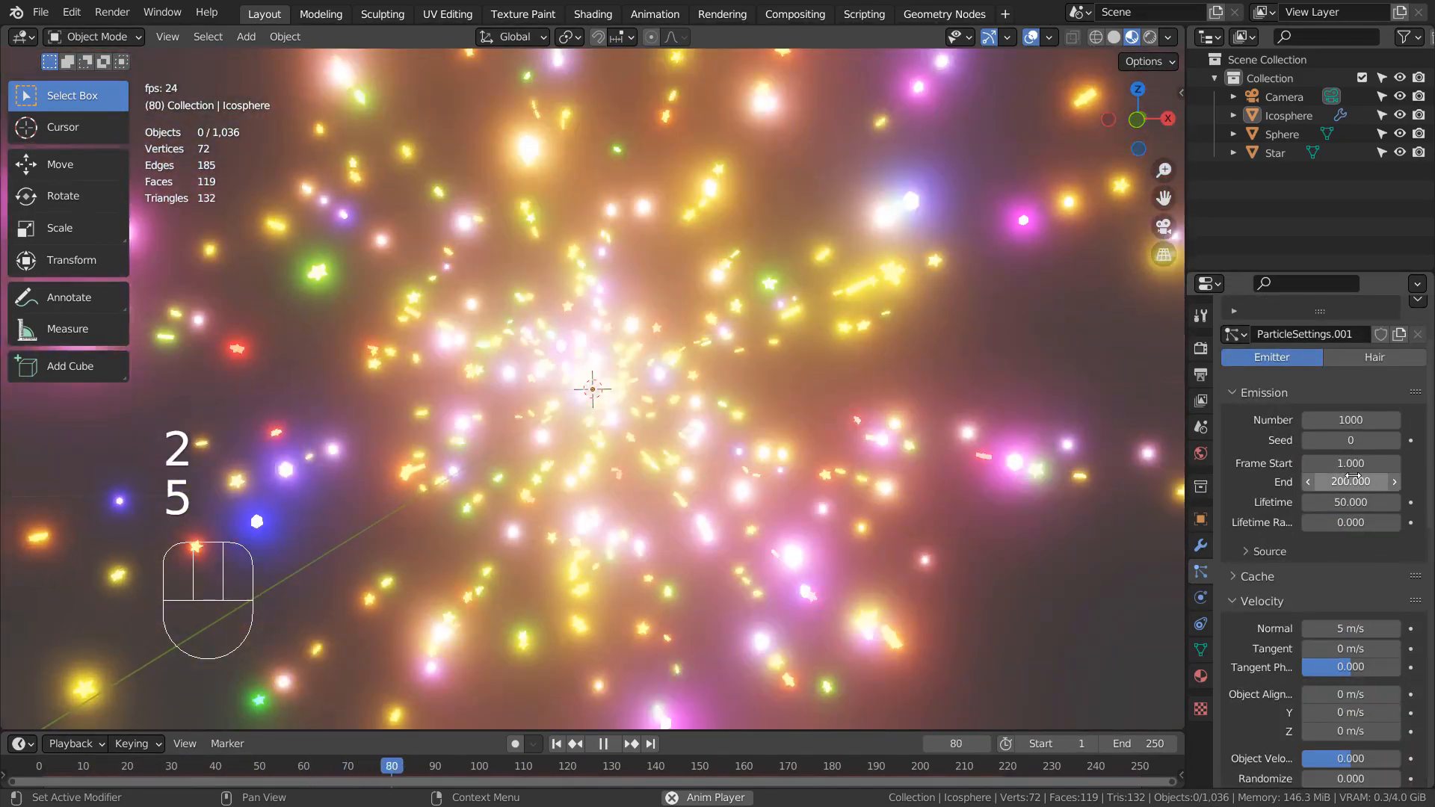
click(1352, 476)
text(250)
key(Tab)
text(0)
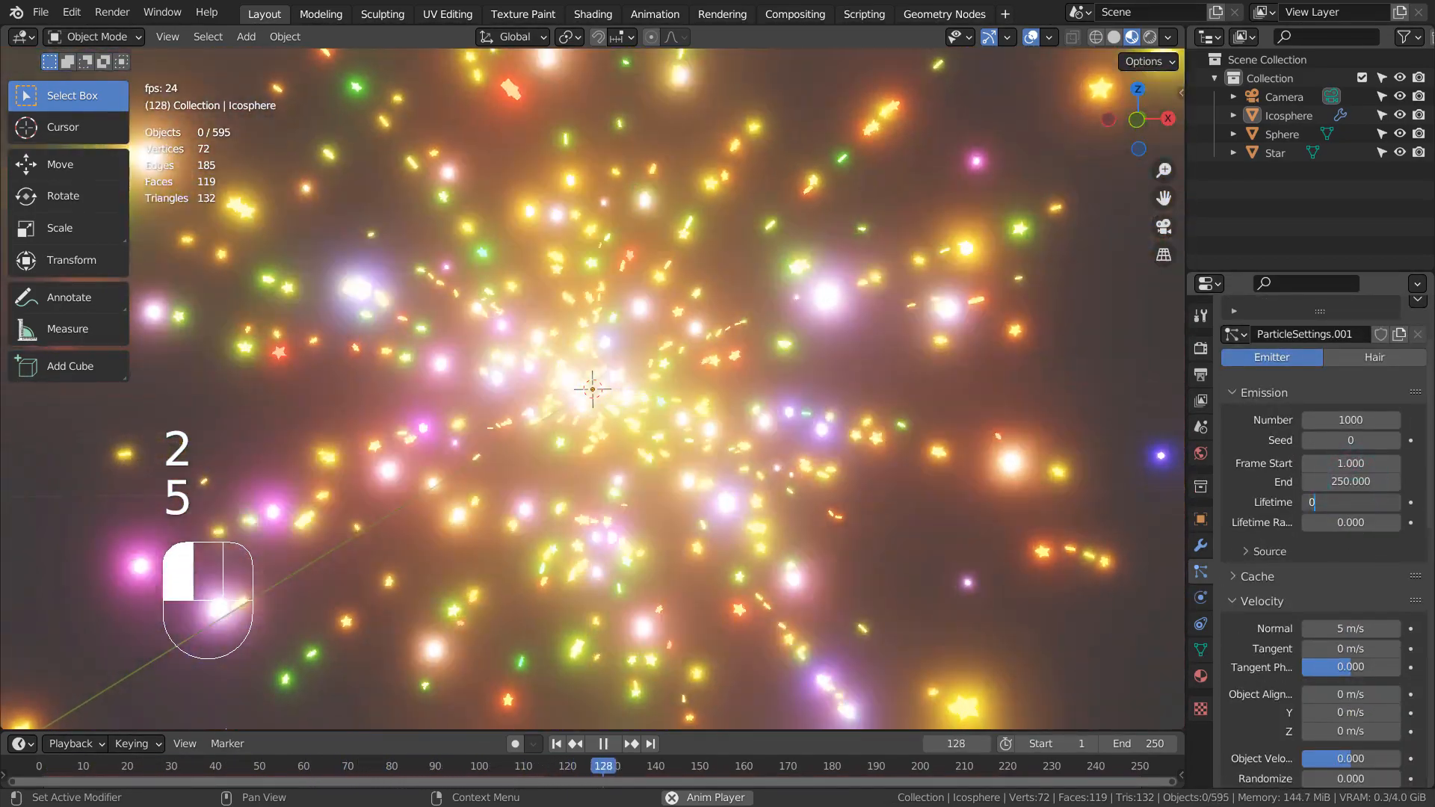
key(BackSpace)
text(250)
key(Return)
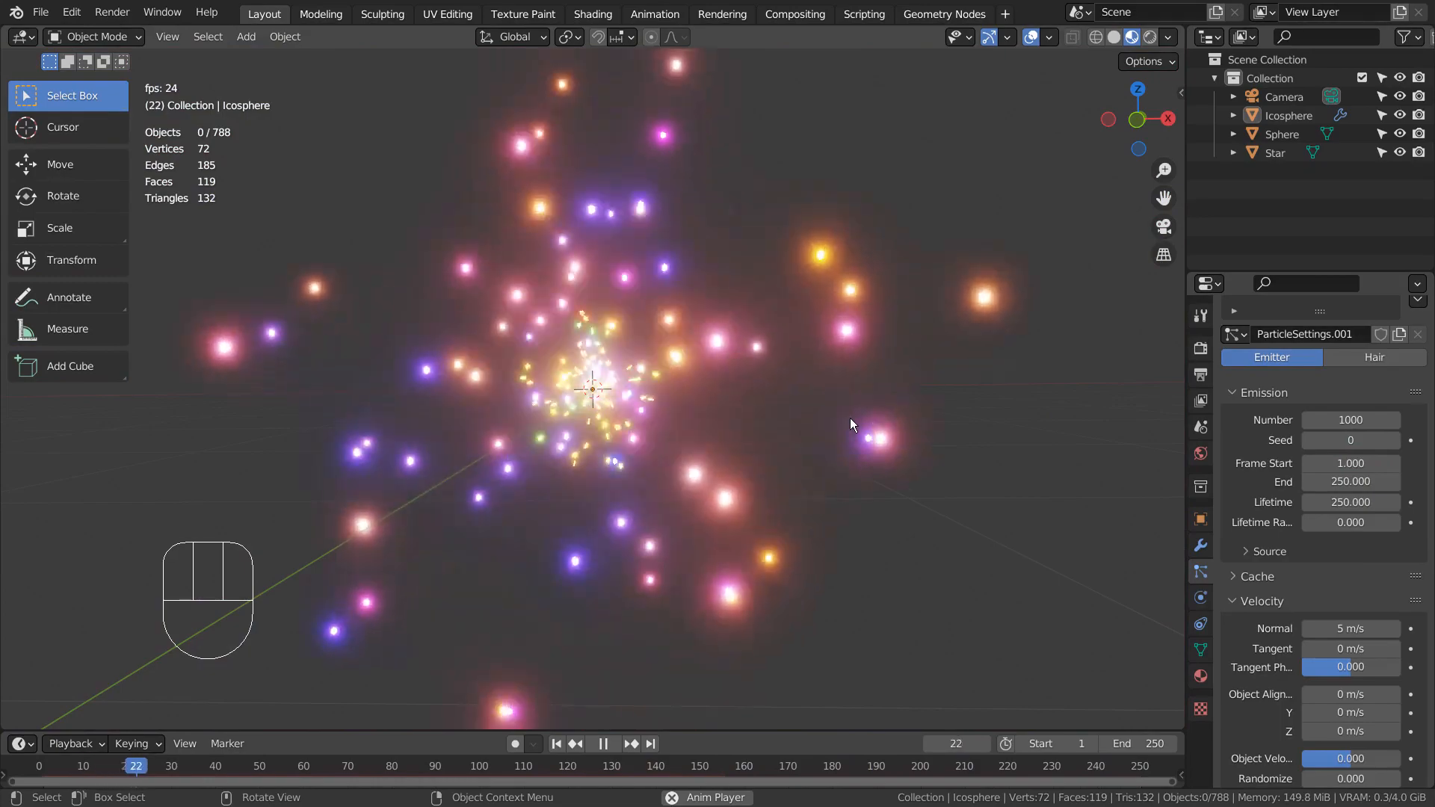
- Turn off the viewport overlays and inspect the playing particle animation from several sides
middle_drag(879, 410, 804, 503)
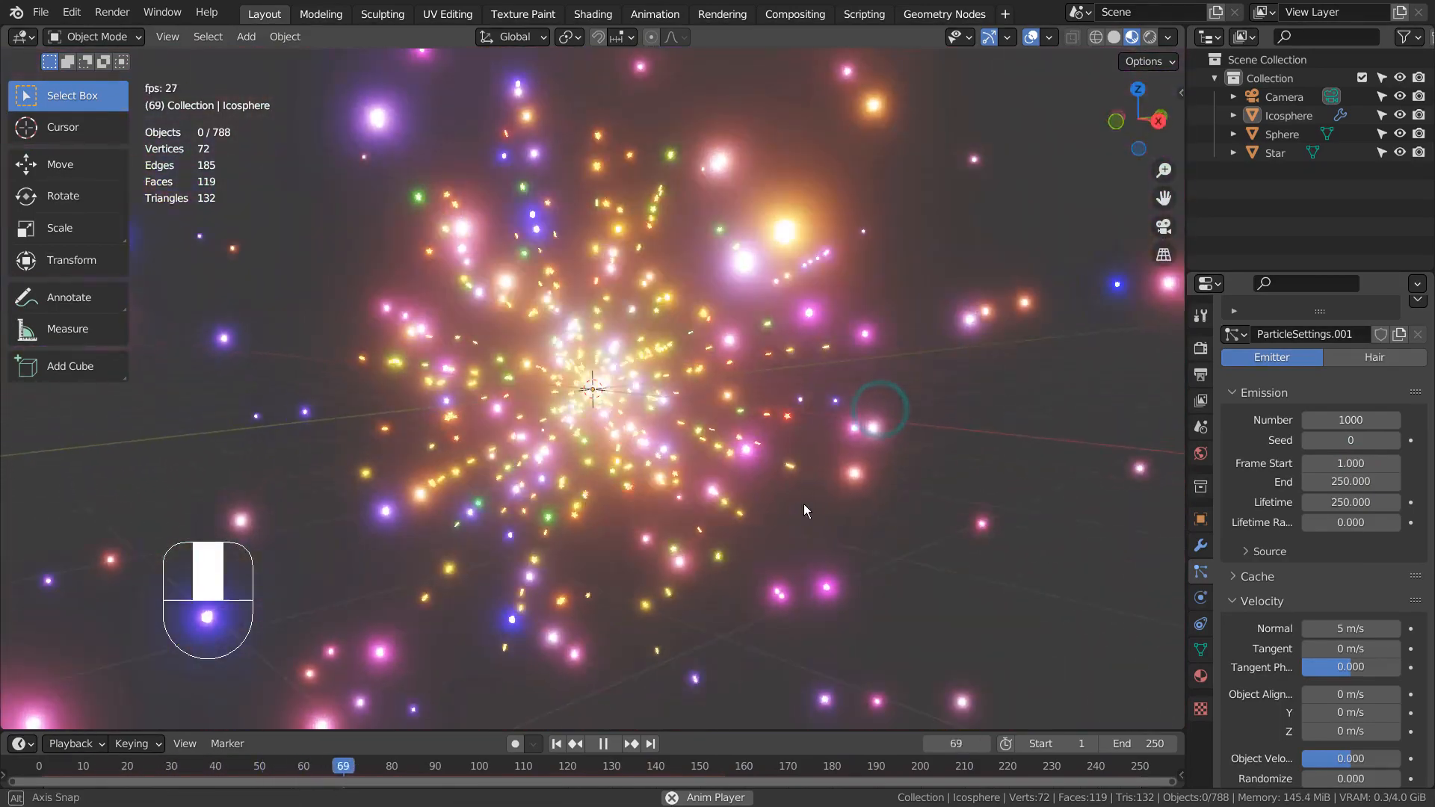
middle_drag(706, 505, 926, 510)
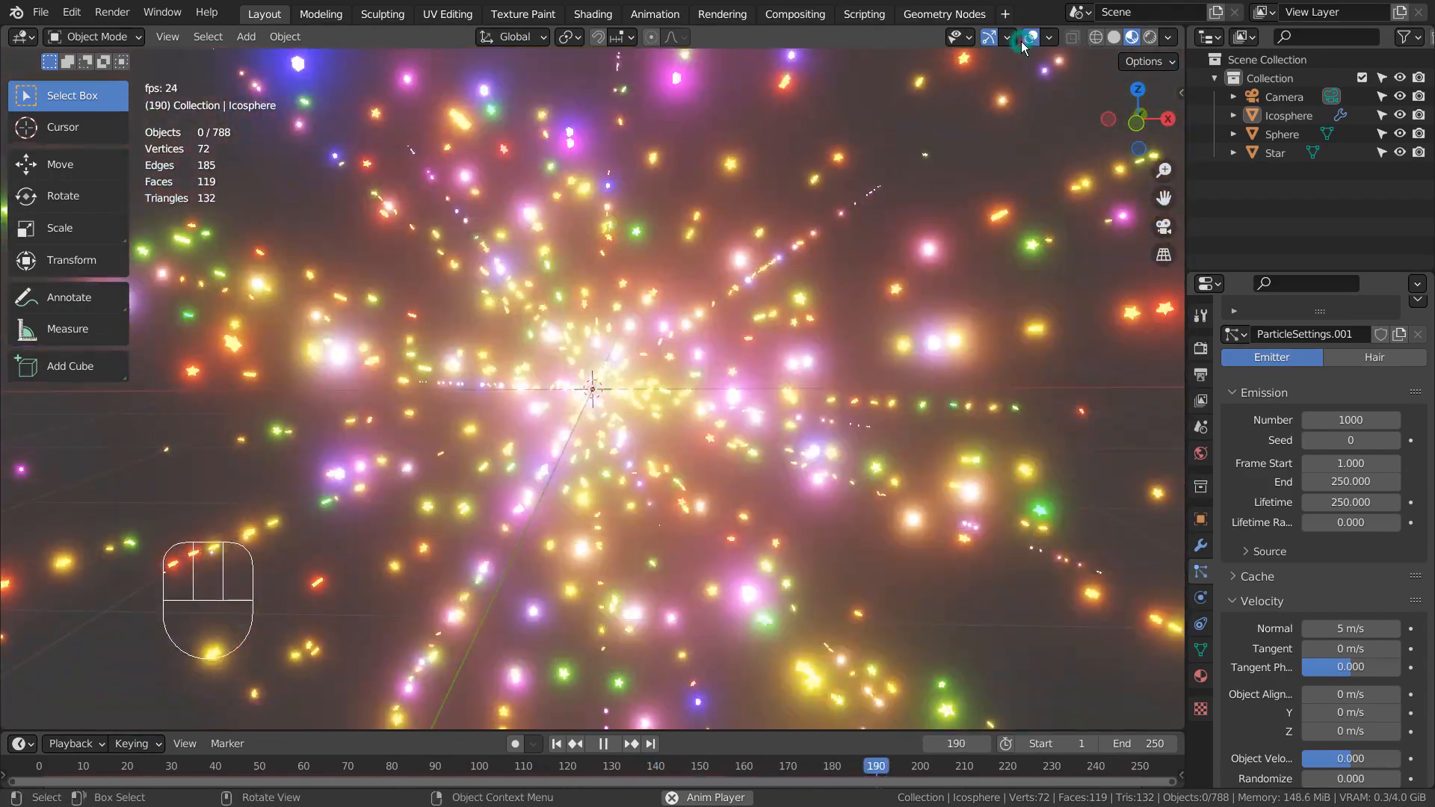
click(1027, 39)
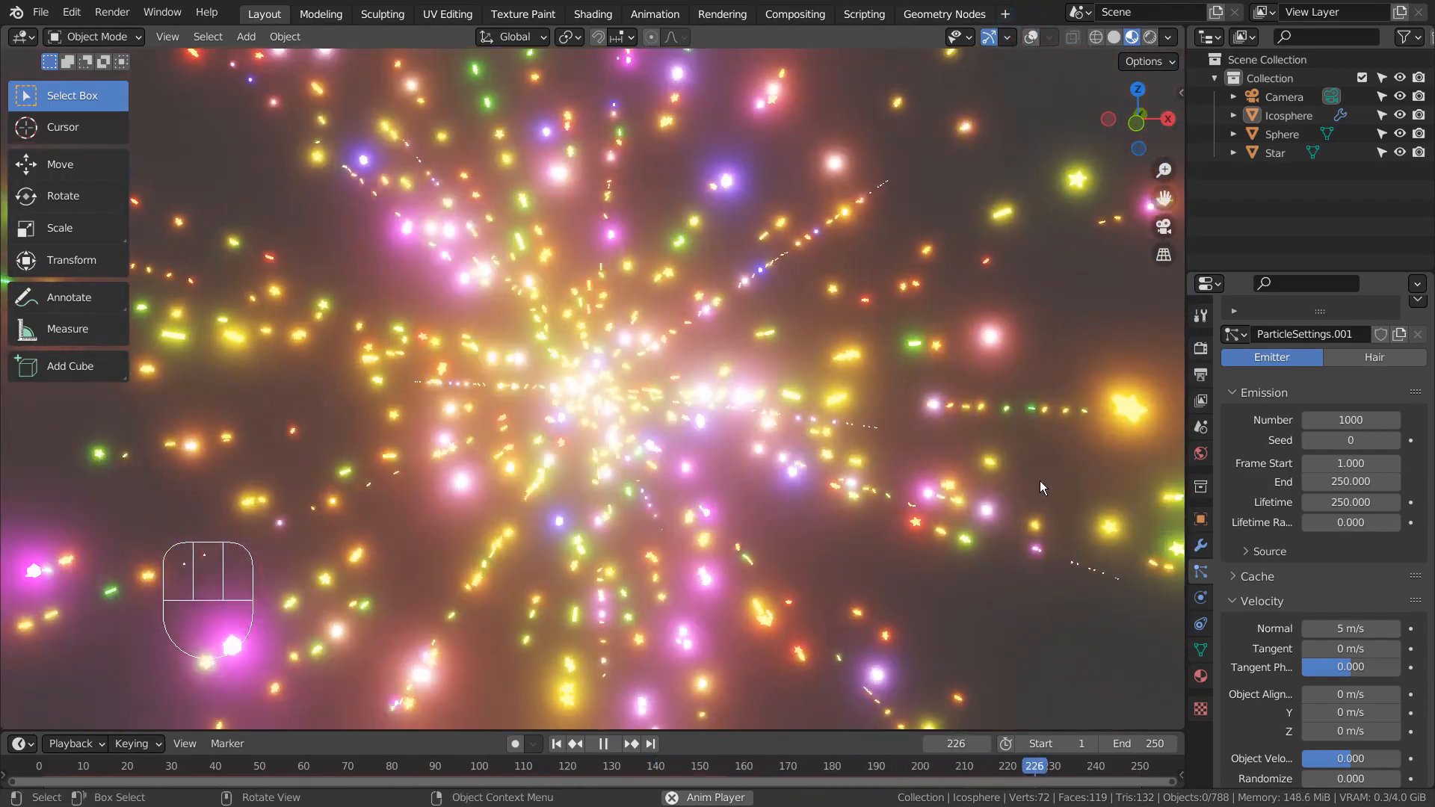
middle_drag(1039, 481, 2, 469)
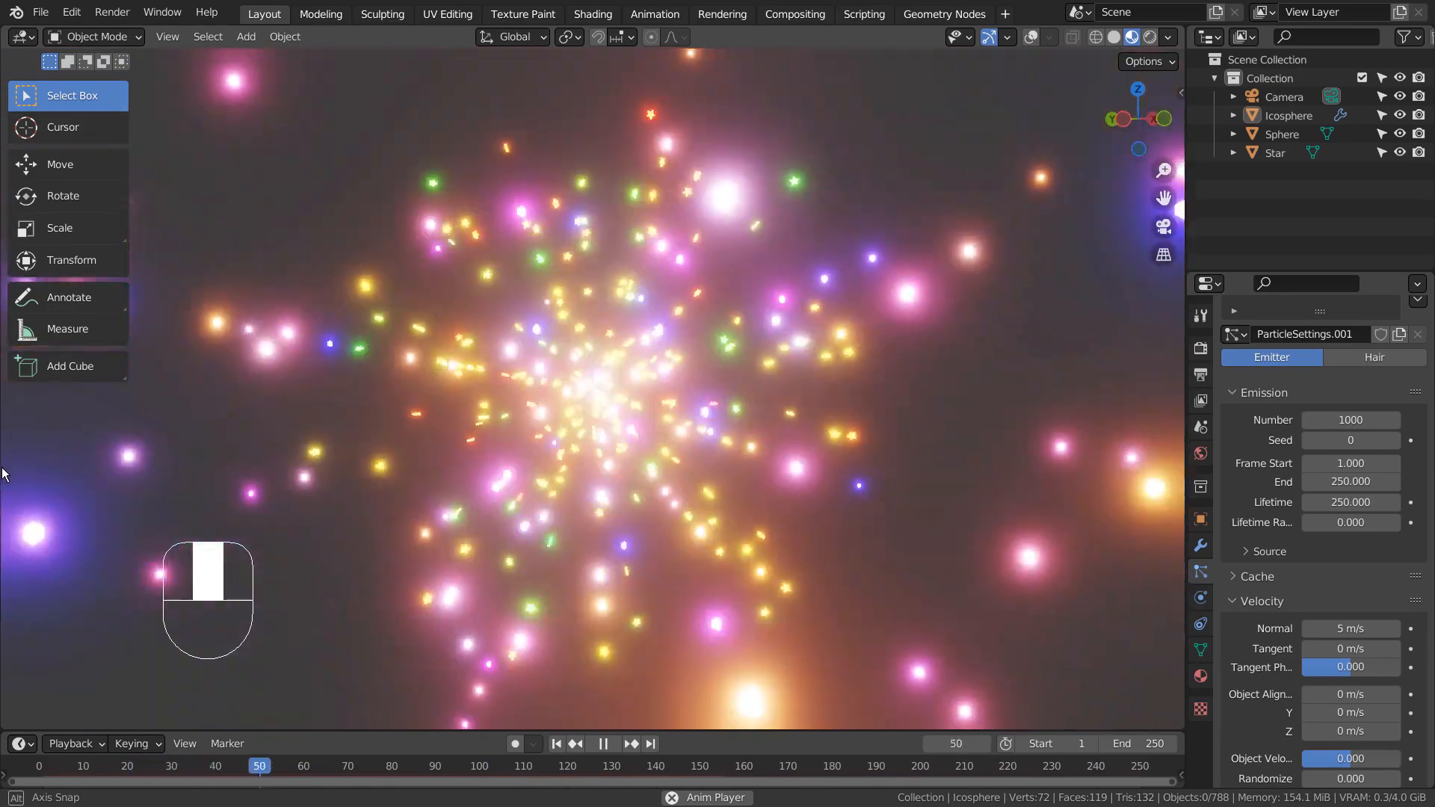